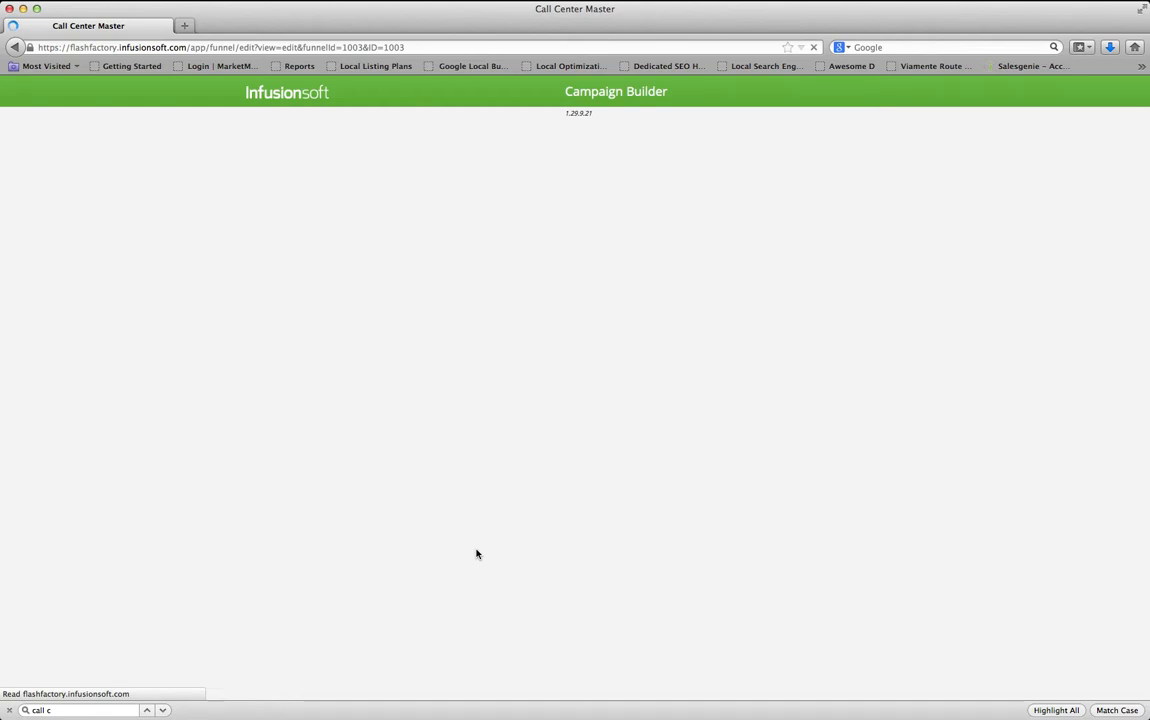
Bring up the Outlook reminder email listing the Smile Cafe practice's caller details
key("super+Tab")
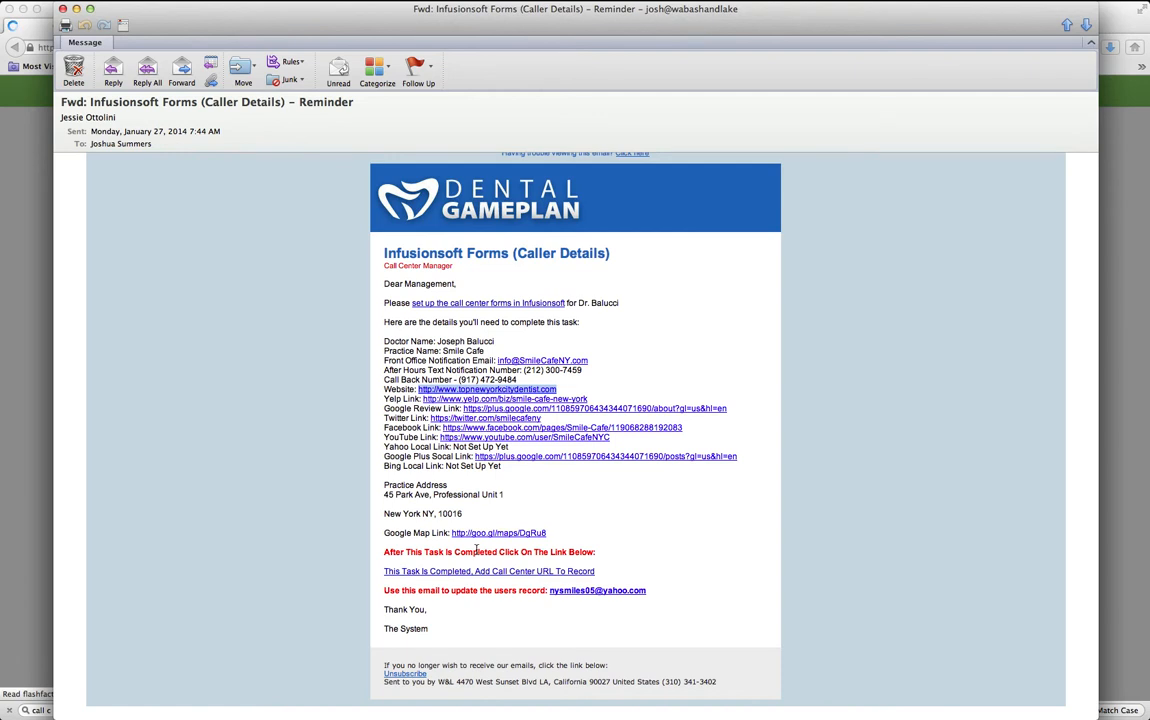
Deselect the website address in the email and return to the Call Center Master campaign
left_click(709, 288)
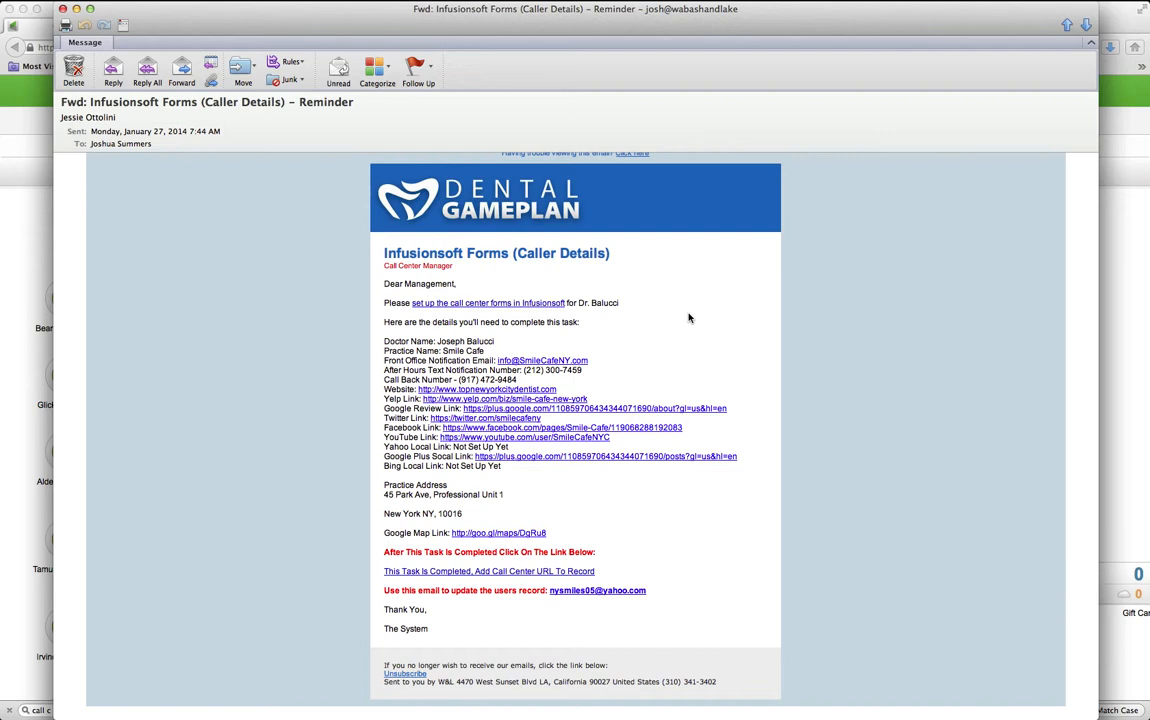
key("super+Tab")
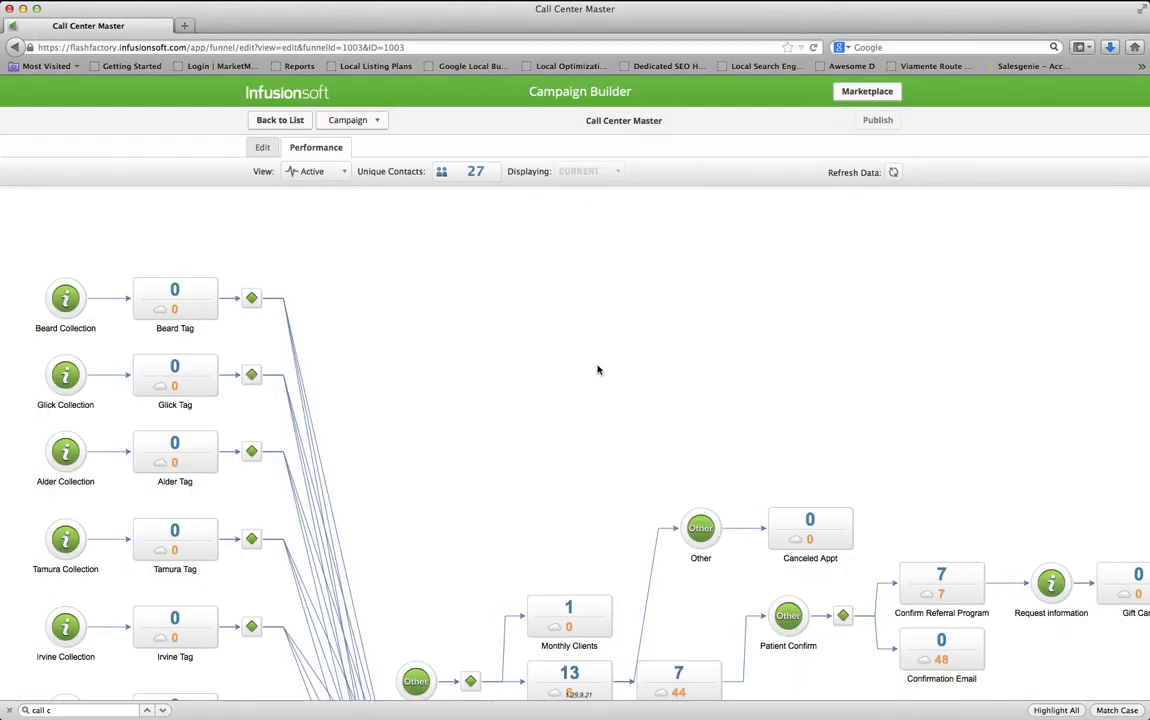
Enter edit mode and place a Request information goal below Sheila Sugar Pine
left_click(258, 149)
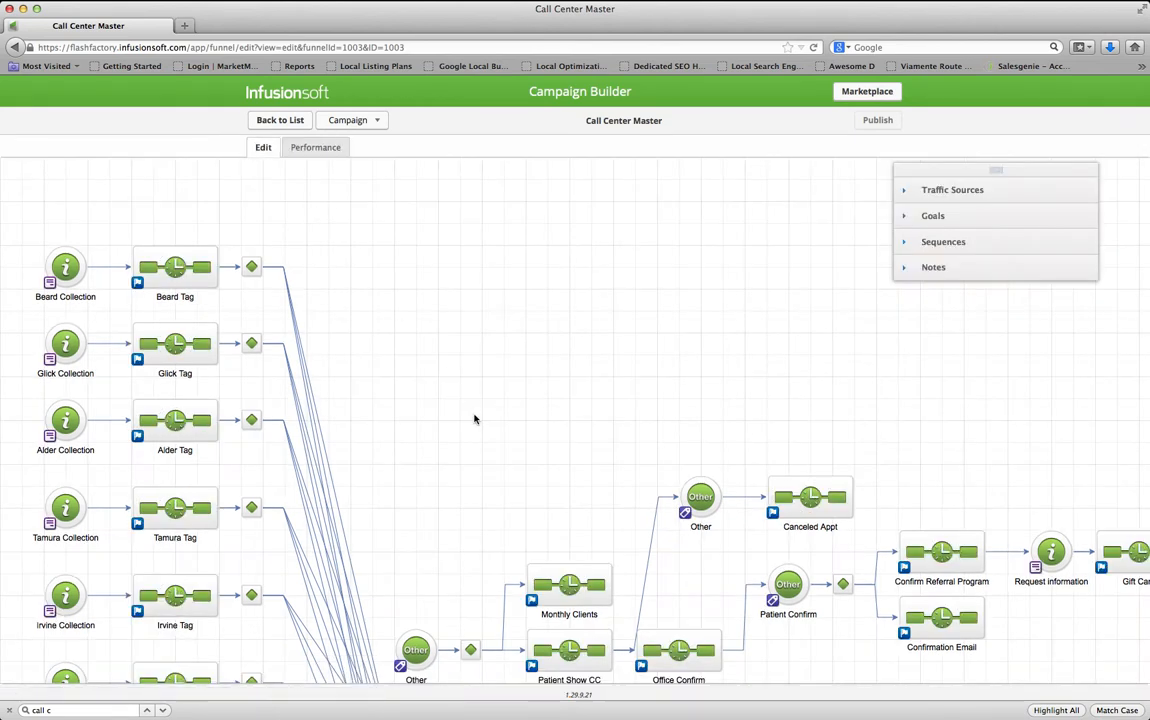
left_click_drag(447, 429, 436, 310)
scroll(447, 534, "down", 2)
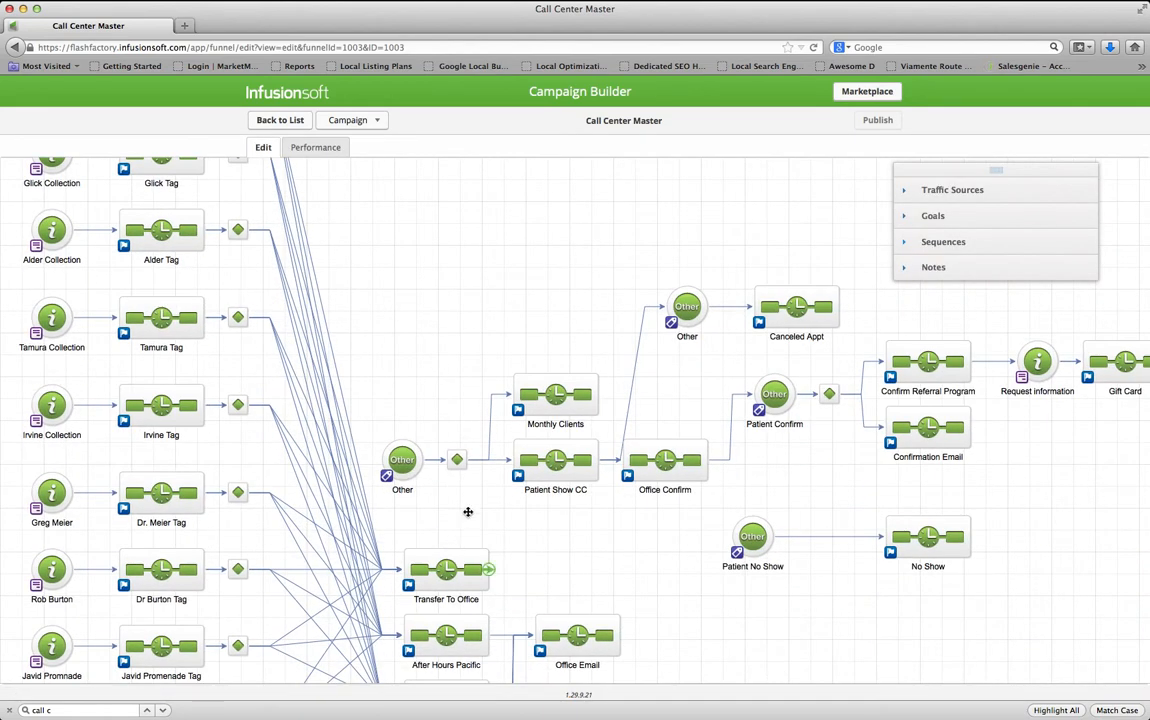
scroll(470, 511, "down", 4)
scroll(590, 588, "down", 3)
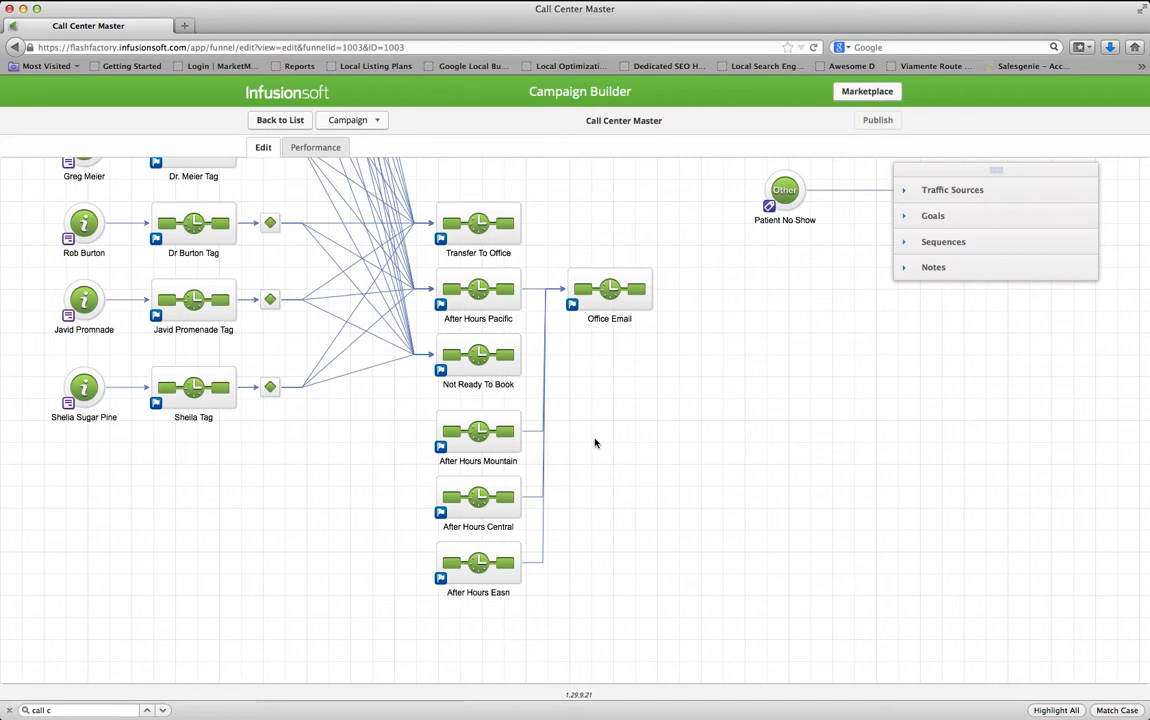
left_click(933, 216)
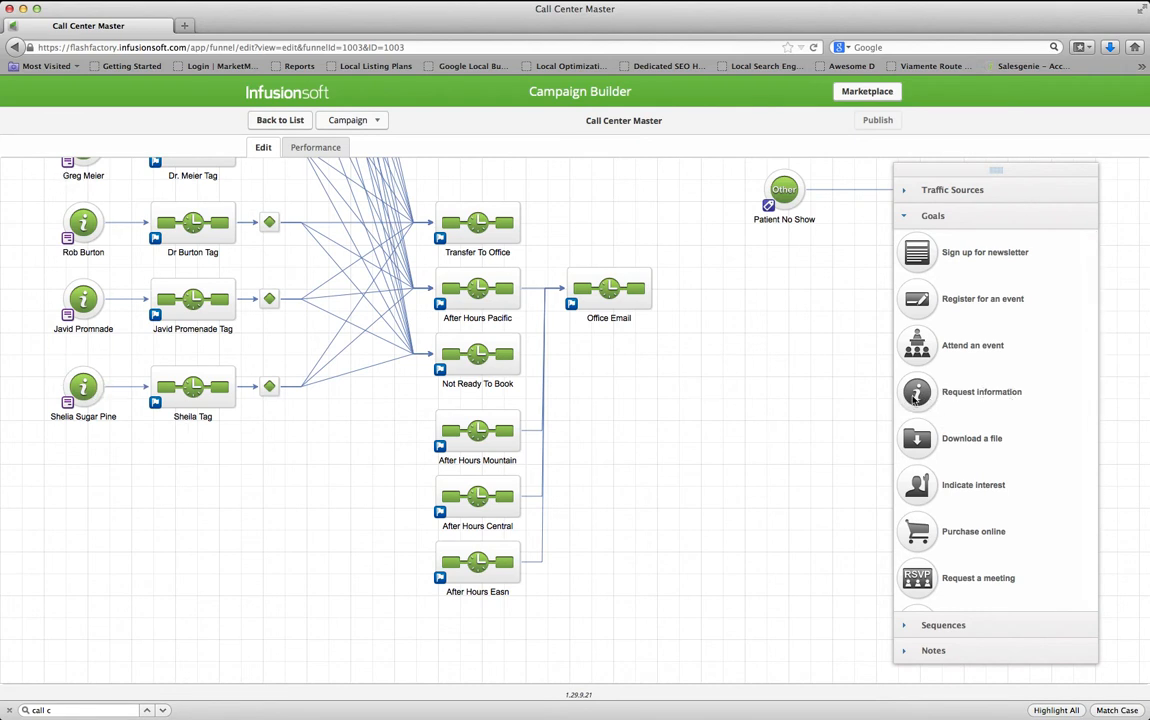
left_click_drag(917, 391, 78, 442)
Name the new goal 'Smile Cafe', taking the practice name from the email
double_click(87, 483)
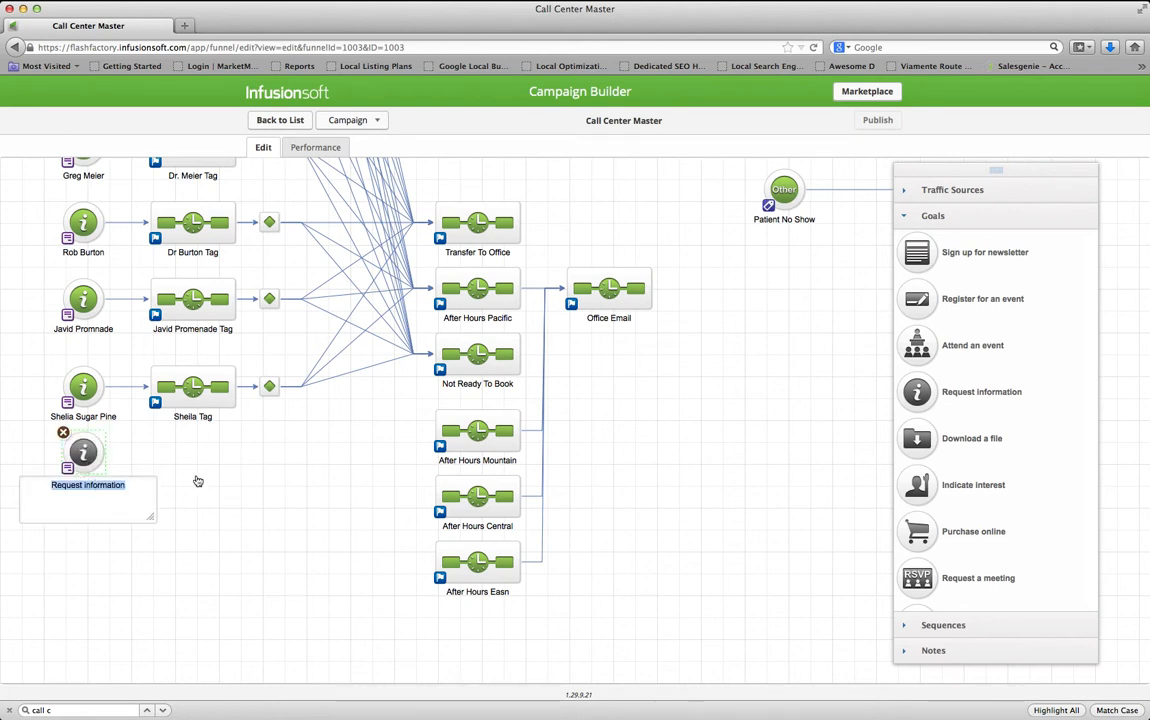
key("super+Tab")
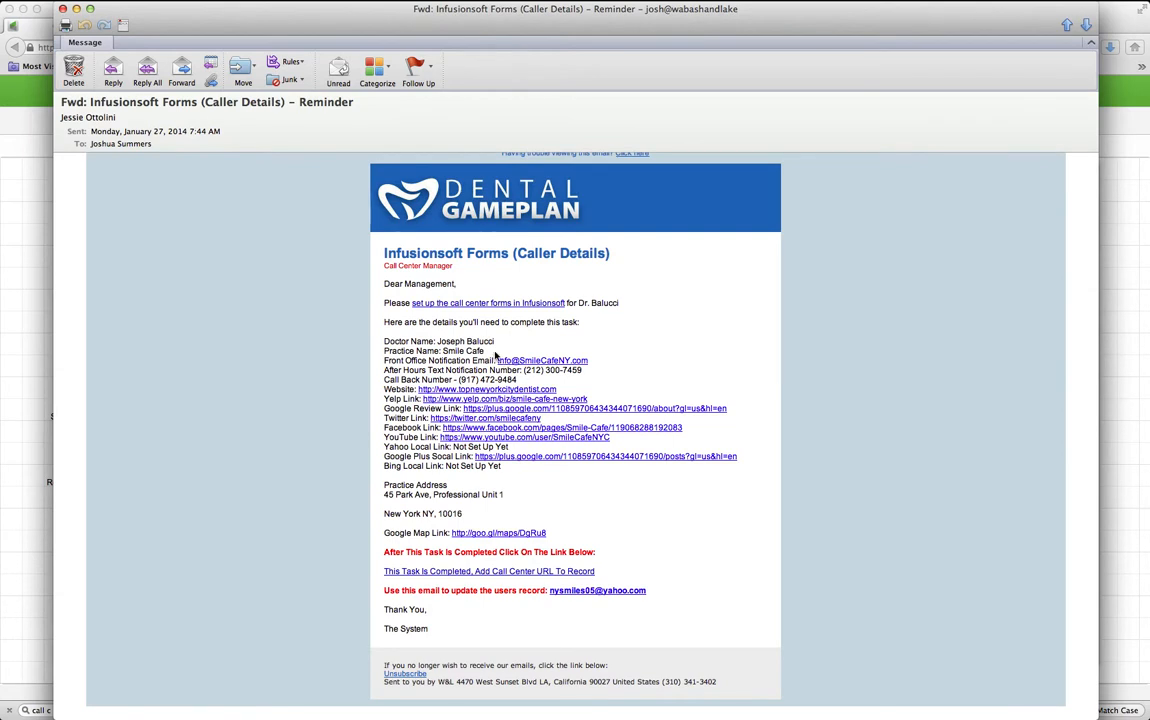
left_click_drag(487, 350, 451, 352)
key("super+Tab")
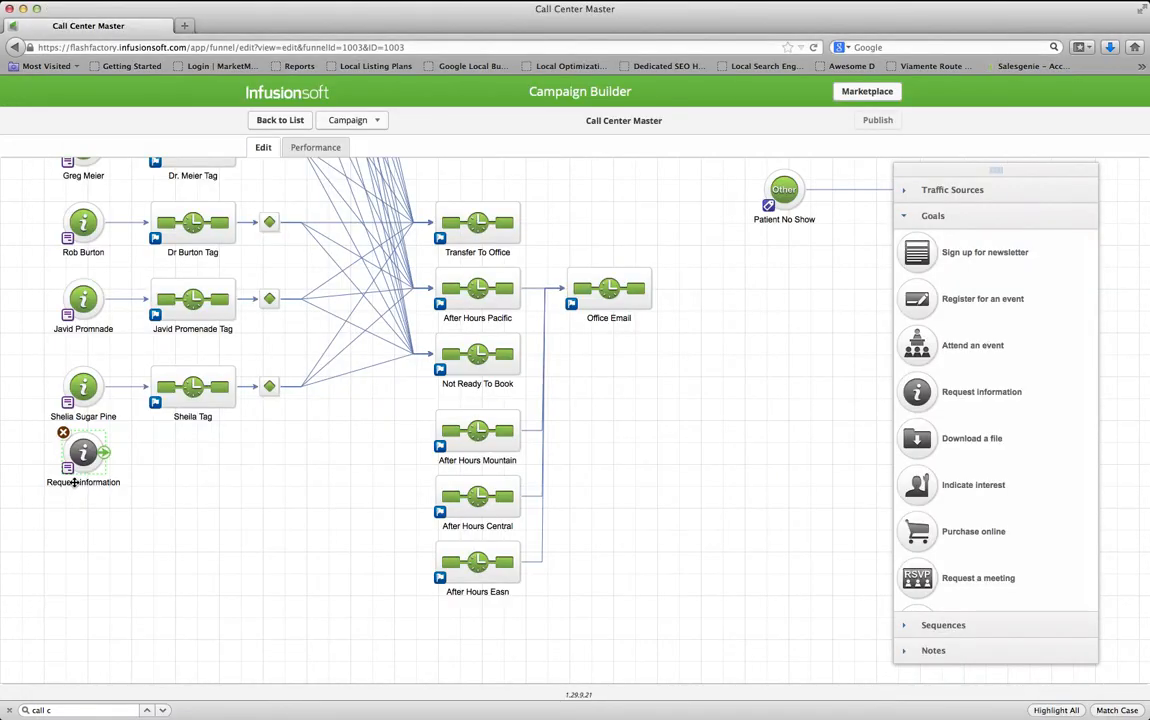
left_click(86, 483)
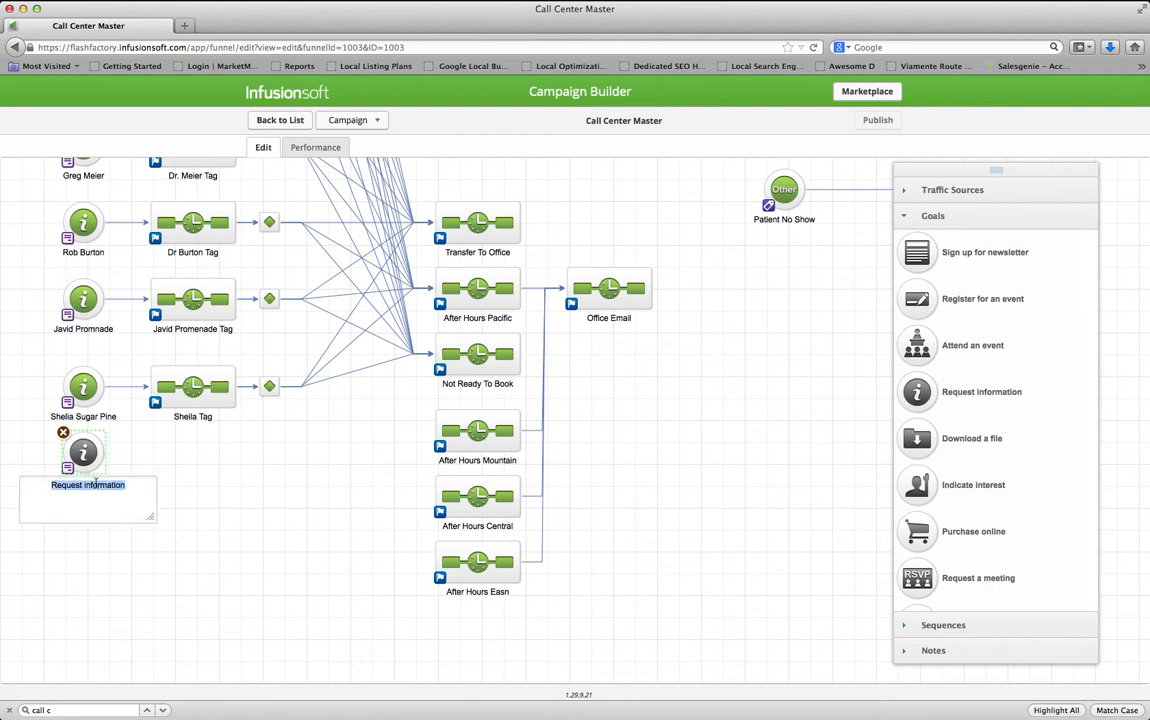
type("Smile Cafe")
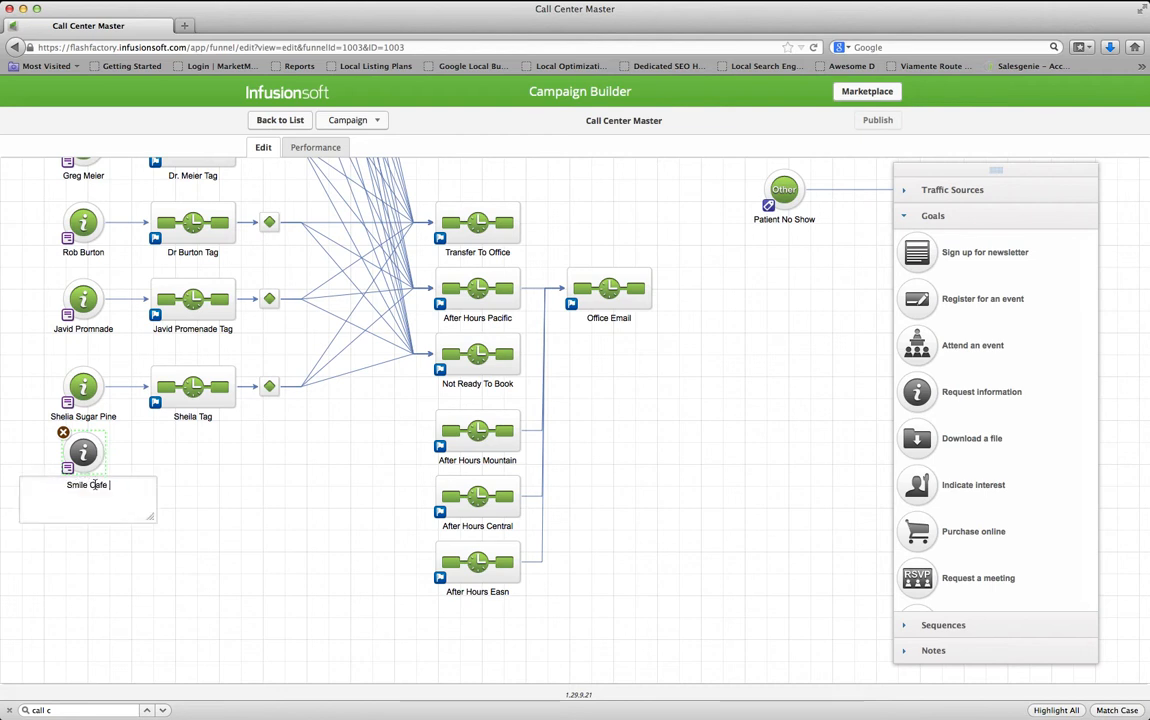
left_click(216, 482)
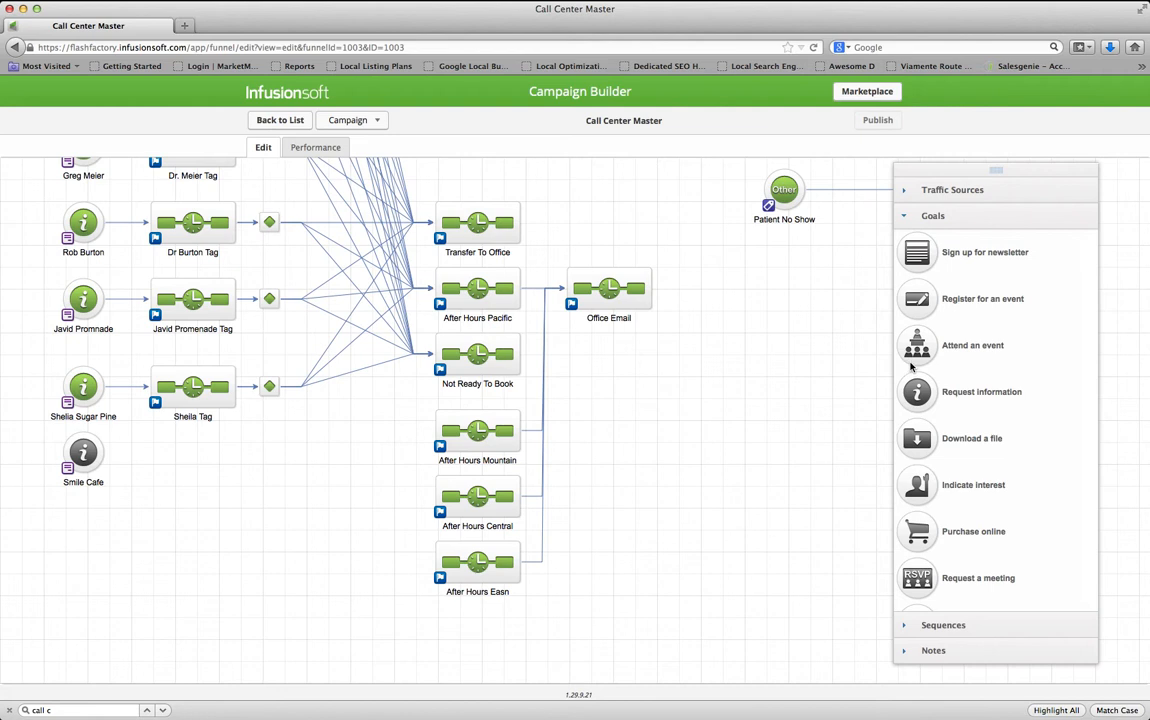
Add a sequence beside the goal and name it 'Smile Cafe Tag'
left_click(943, 624)
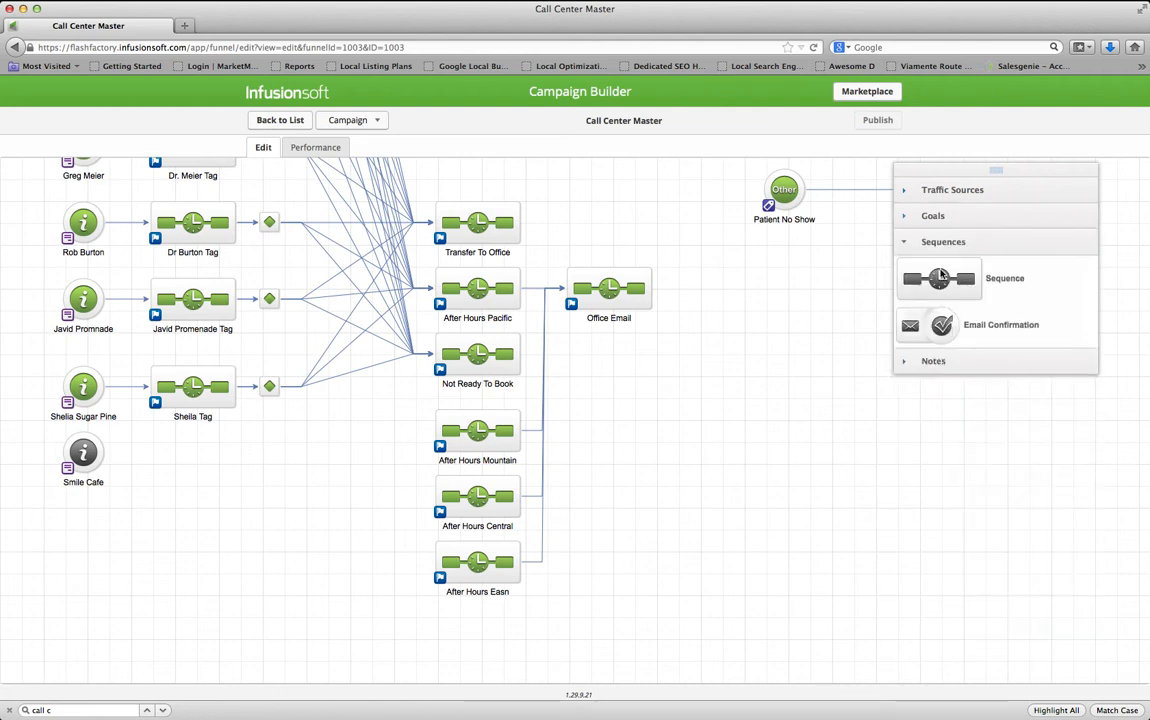
left_click_drag(938, 279, 160, 440)
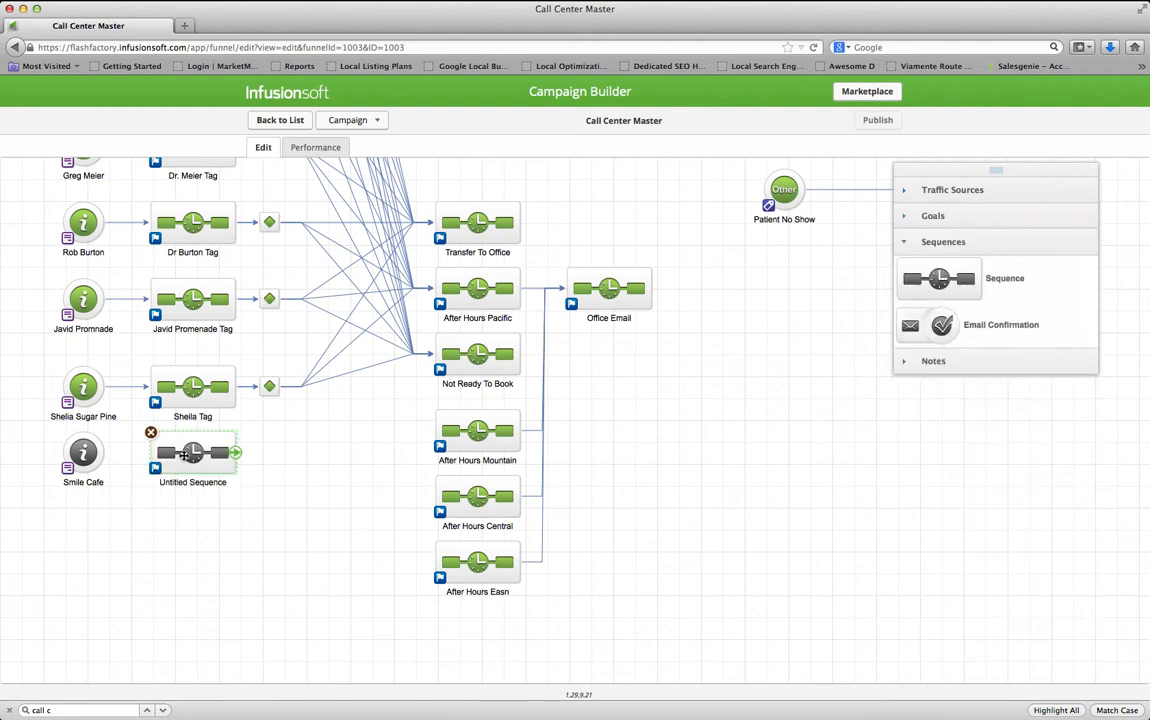
left_click(184, 484)
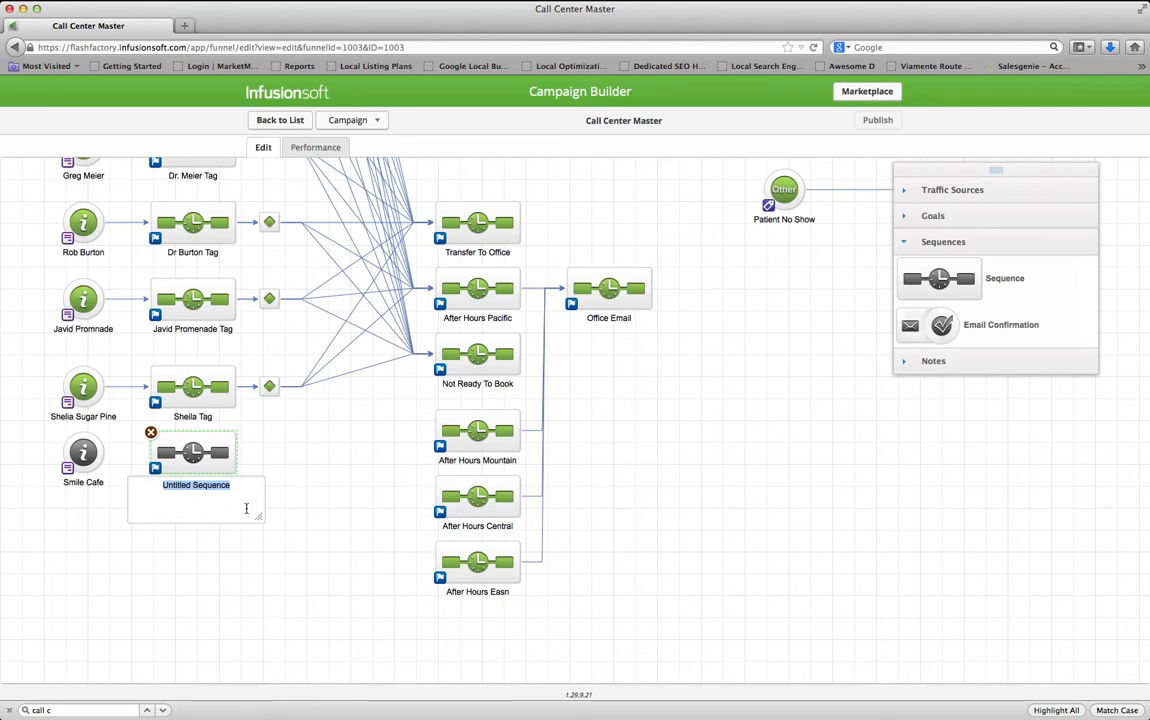
type("Smile Cafe Tag")
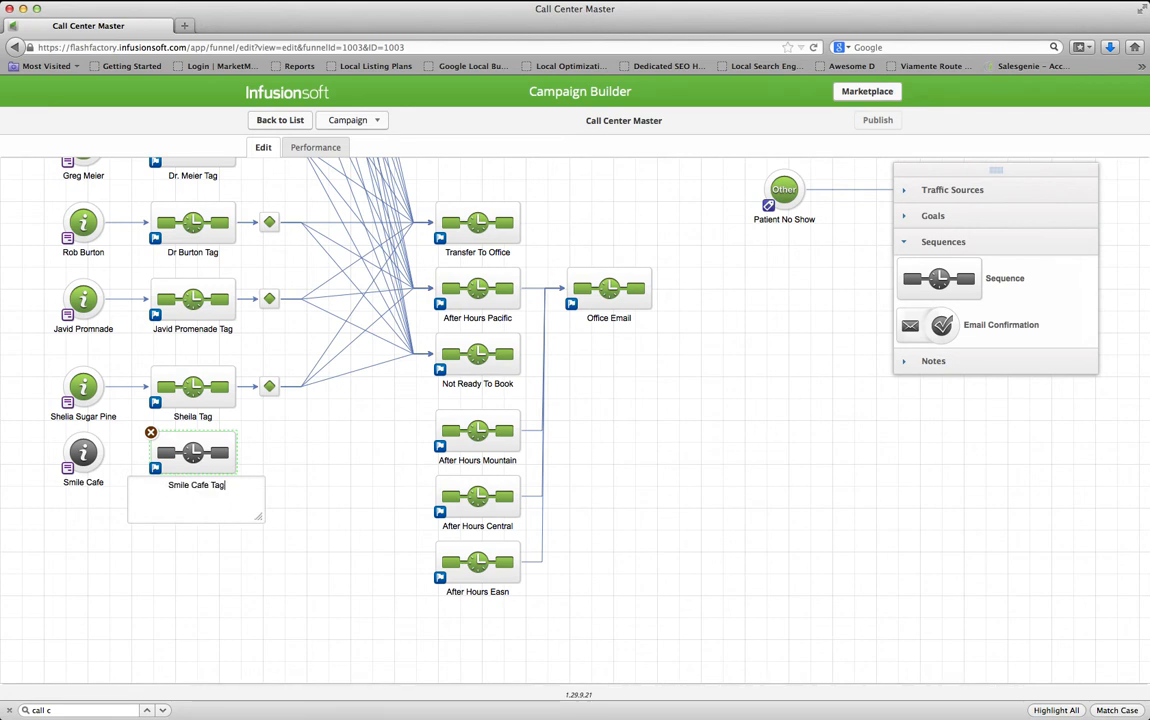
left_click(215, 546)
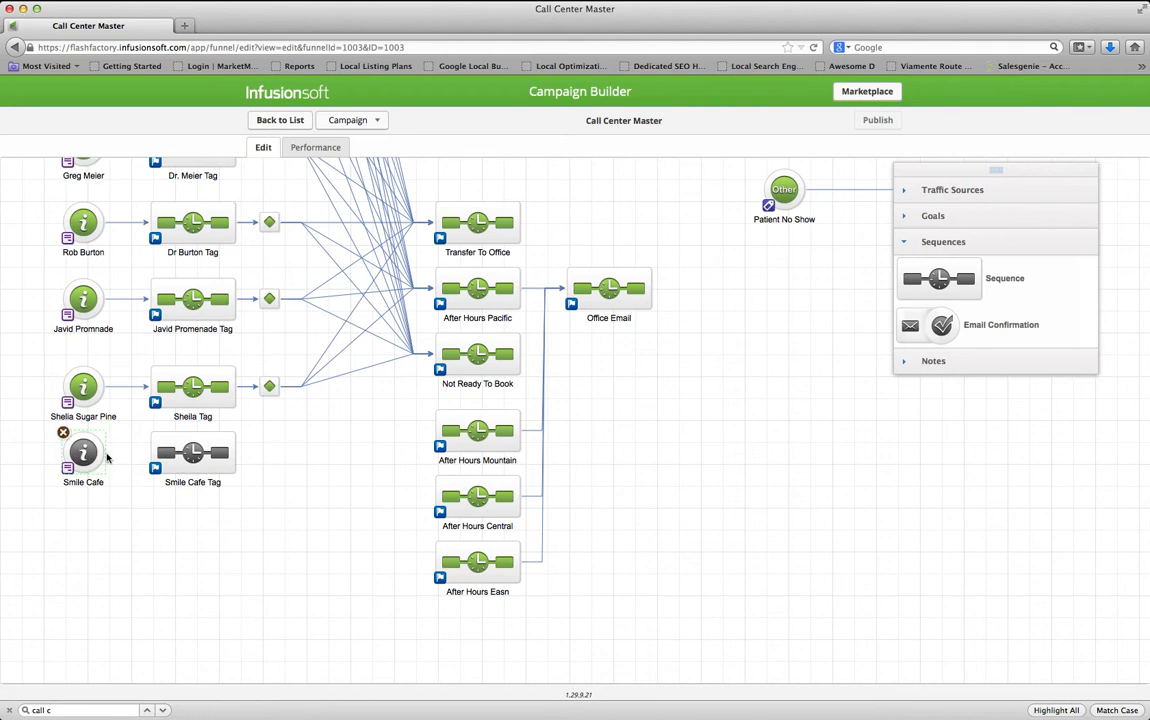
Connect Smile Cafe to Smile Cafe Tag and move the pair slightly lower
mouse_move(104, 456)
left_click_drag(104, 456, 182, 452)
left_click_drag(280, 539, 44, 424)
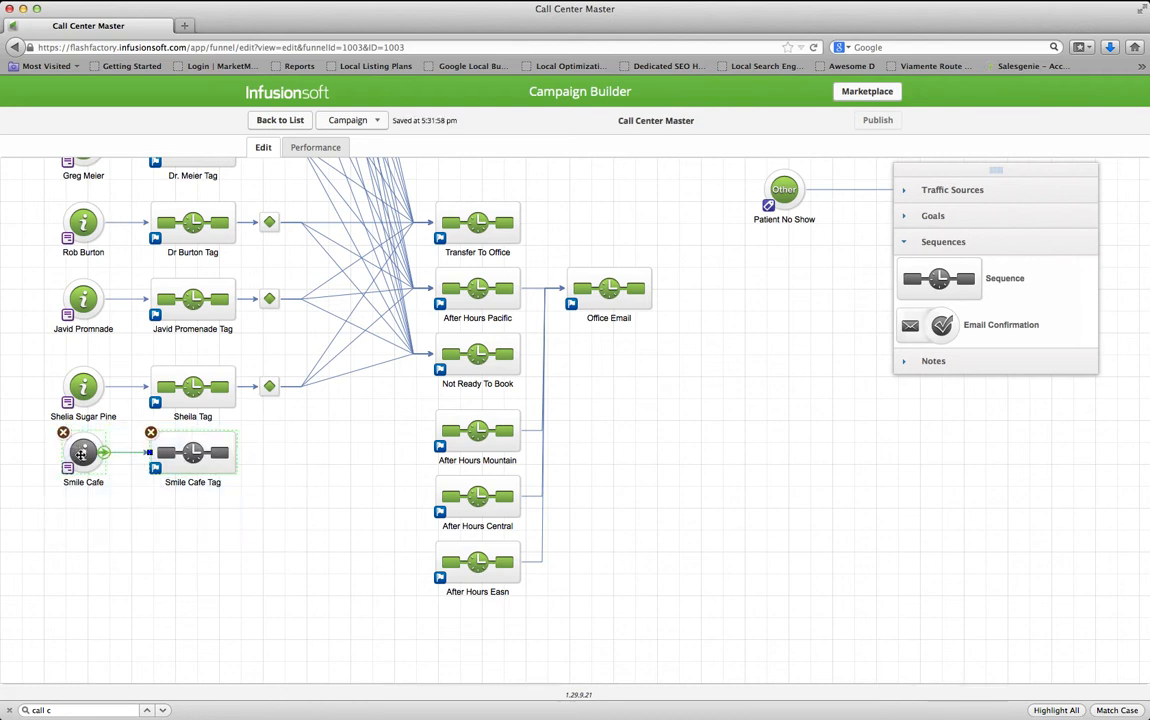
left_click_drag(81, 461, 81, 489)
left_click(334, 449)
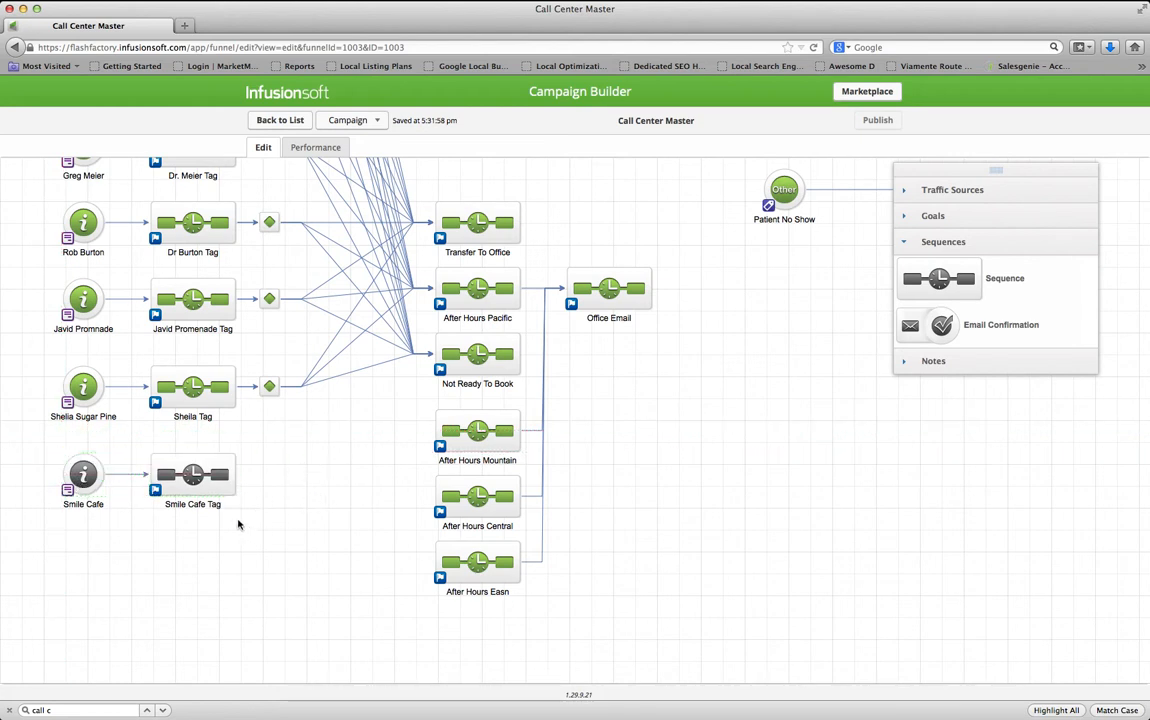
Copy the Shelia Sugar Pine form from Call Center Master into the Smile Cafe web form
double_click(86, 477)
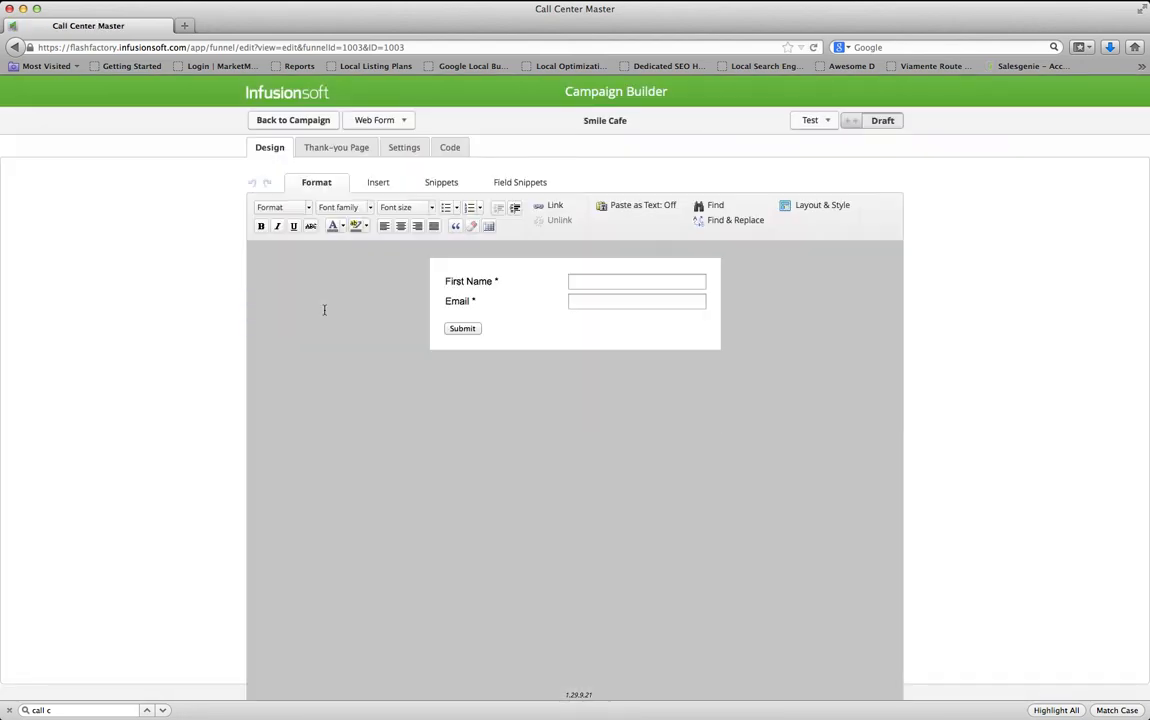
left_click(403, 121)
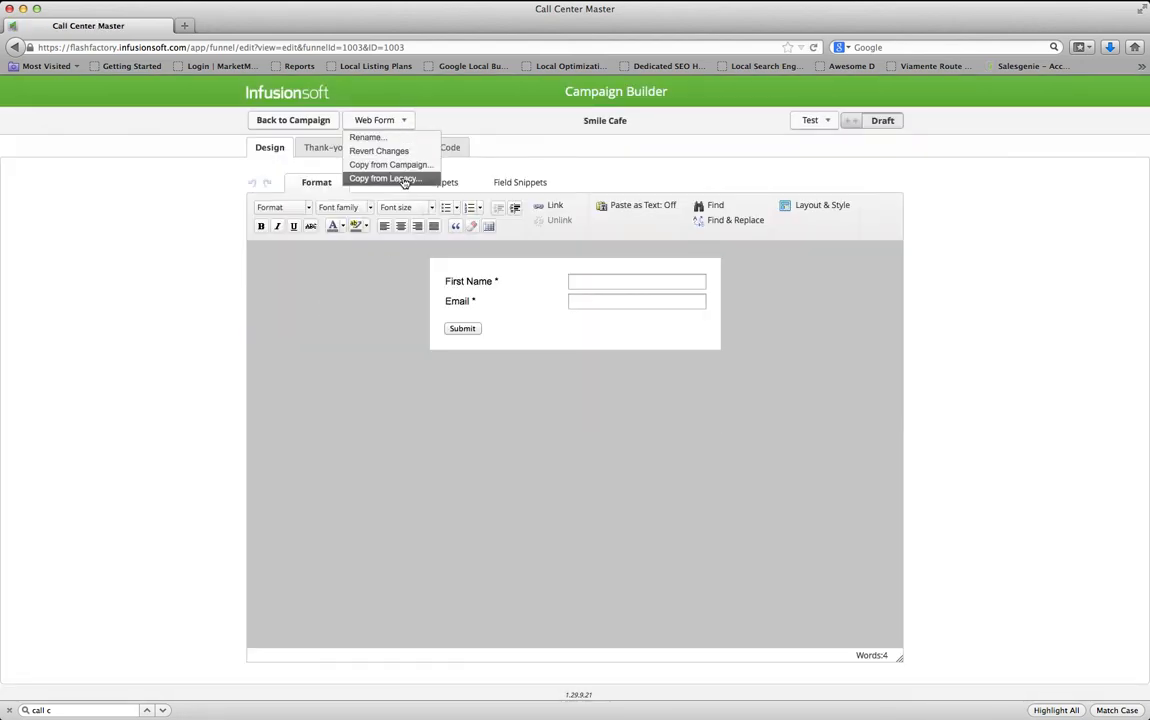
left_click(403, 166)
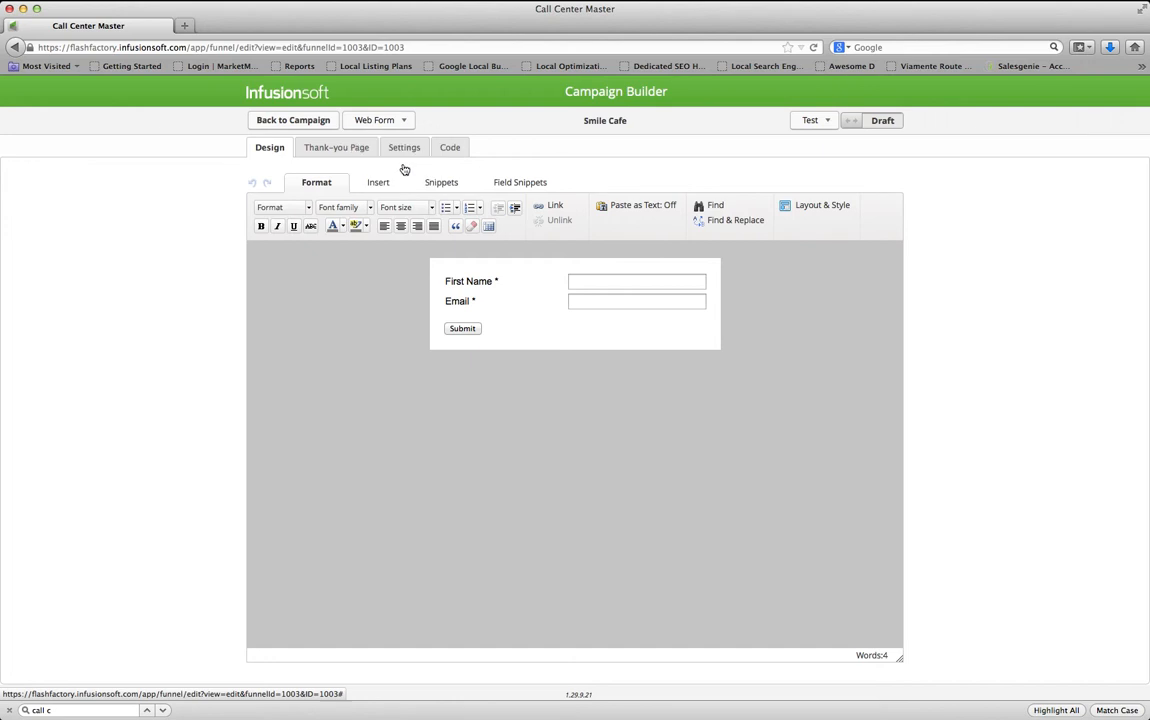
left_click(396, 151)
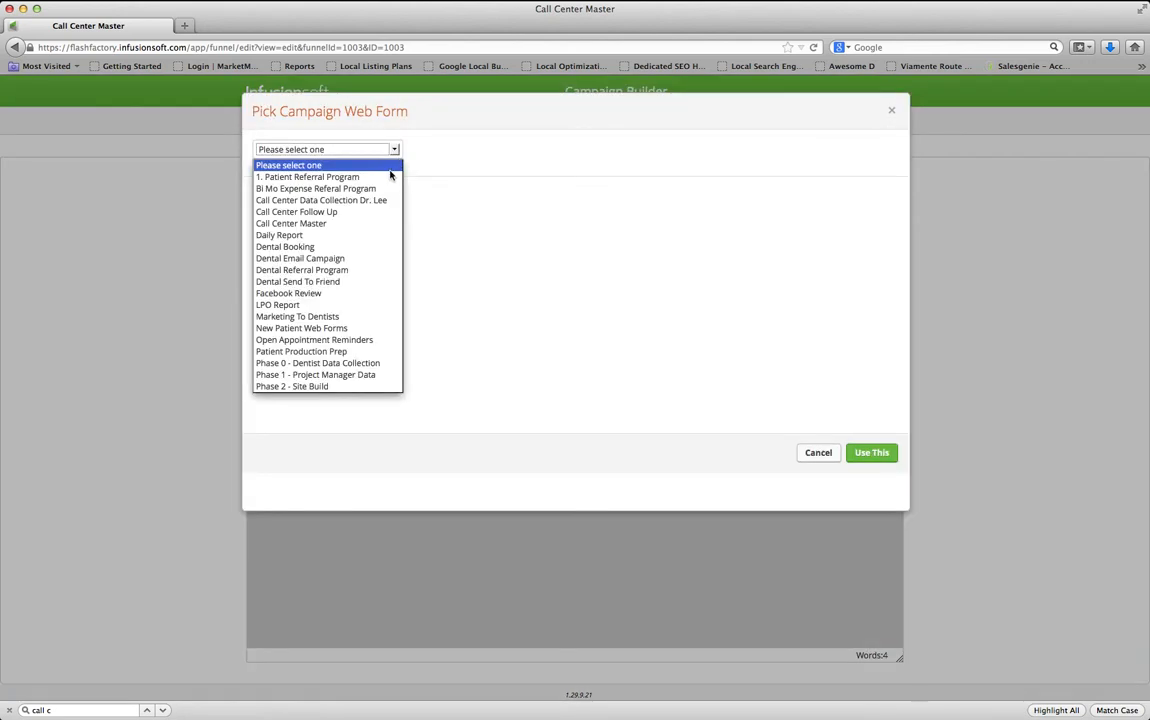
left_click(333, 226)
left_click(362, 176)
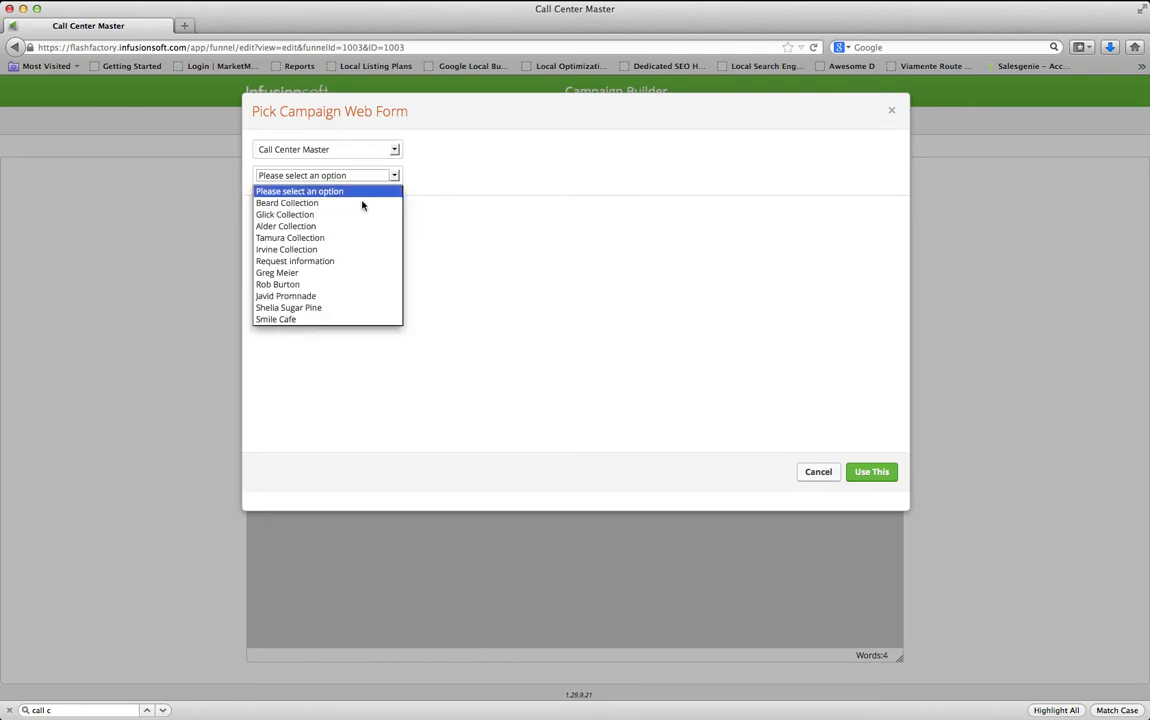
left_click(329, 309)
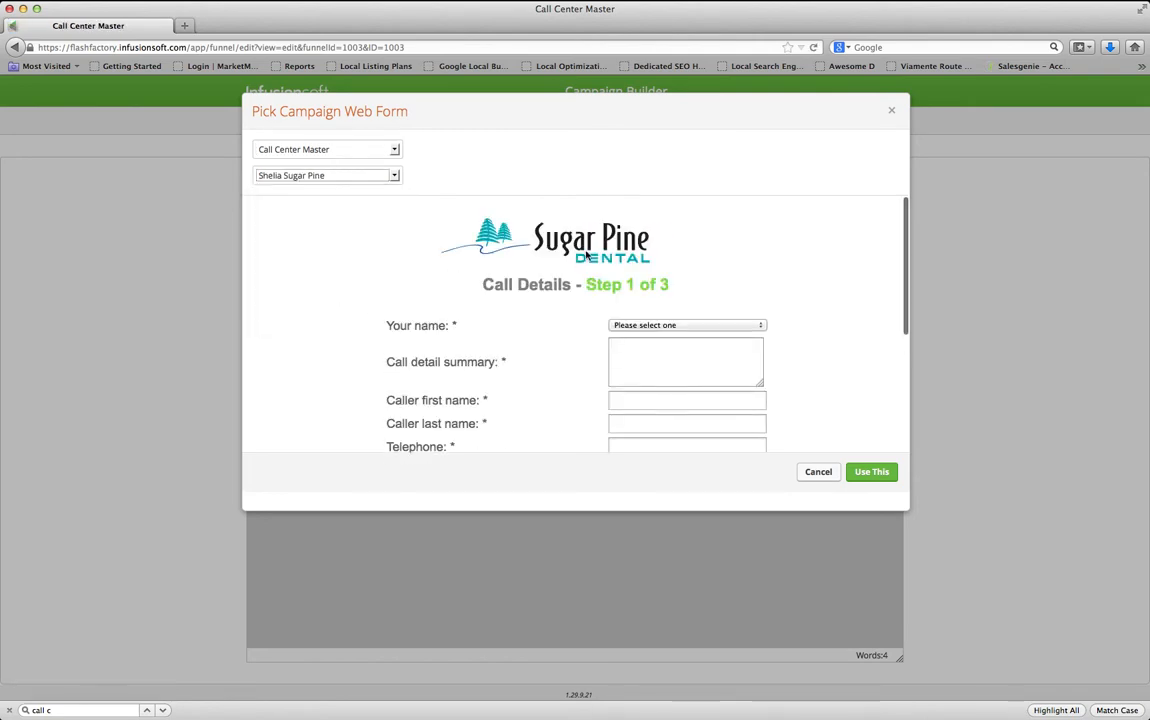
left_click(871, 478)
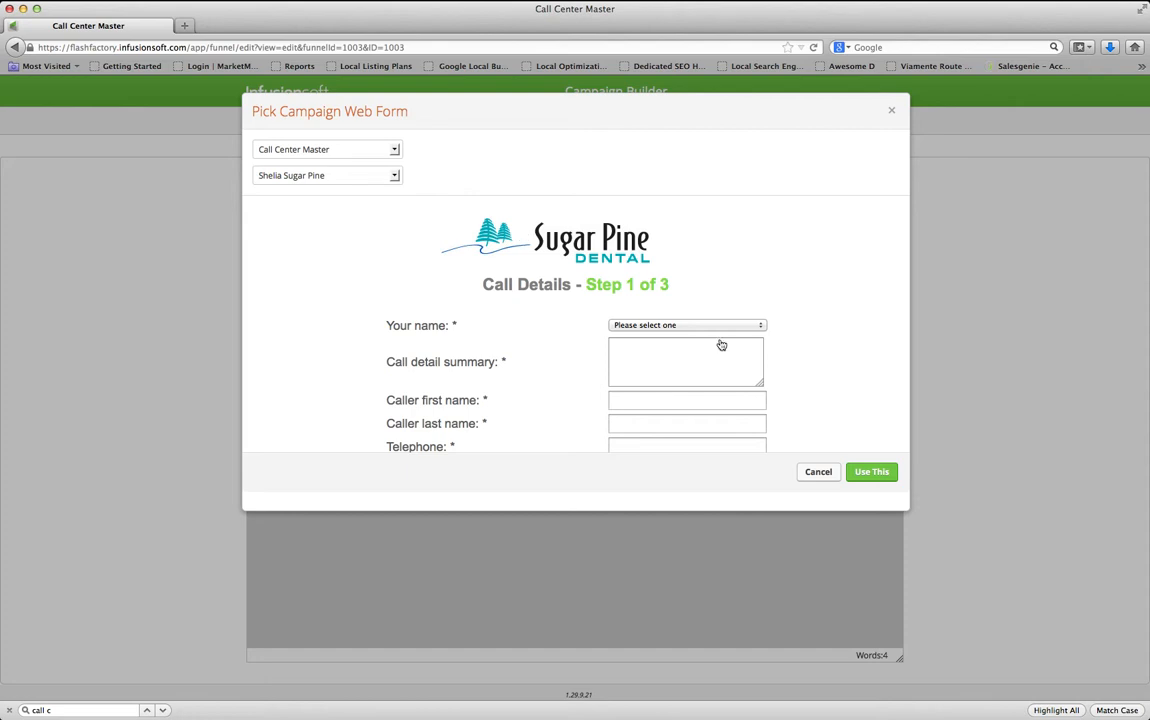
left_click(879, 474)
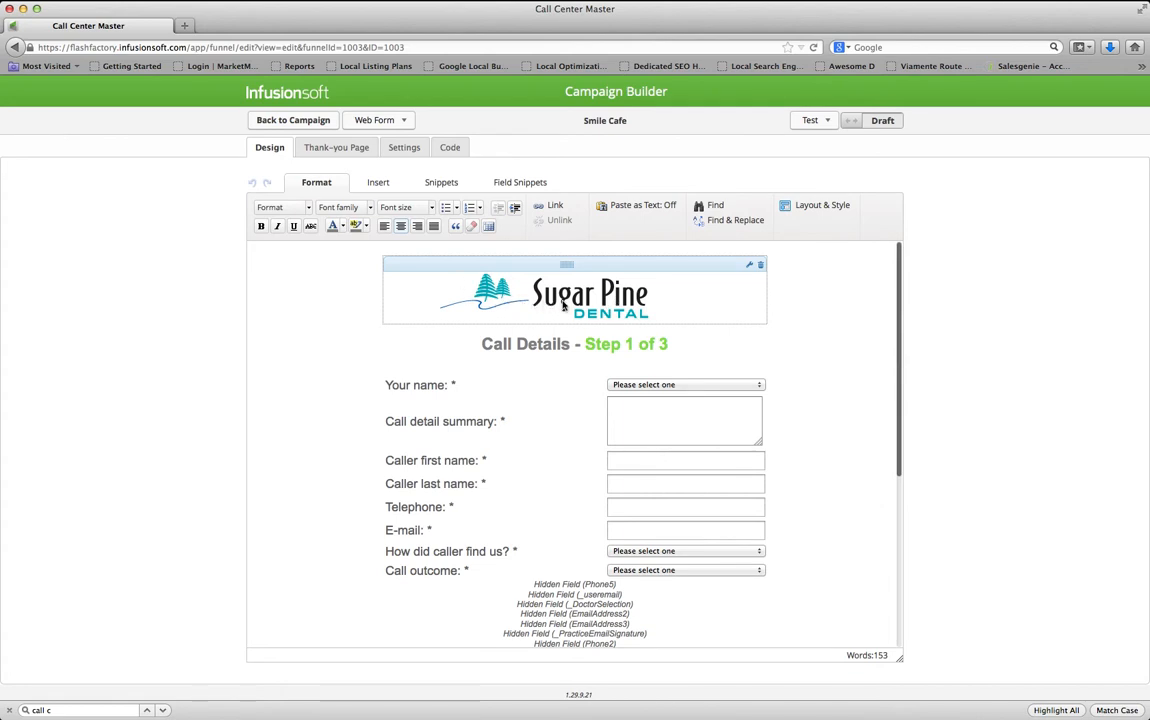
Replace sugarpinedental.com in the logo image URL with topnewyorkcitydentist.com and save
double_click(569, 300)
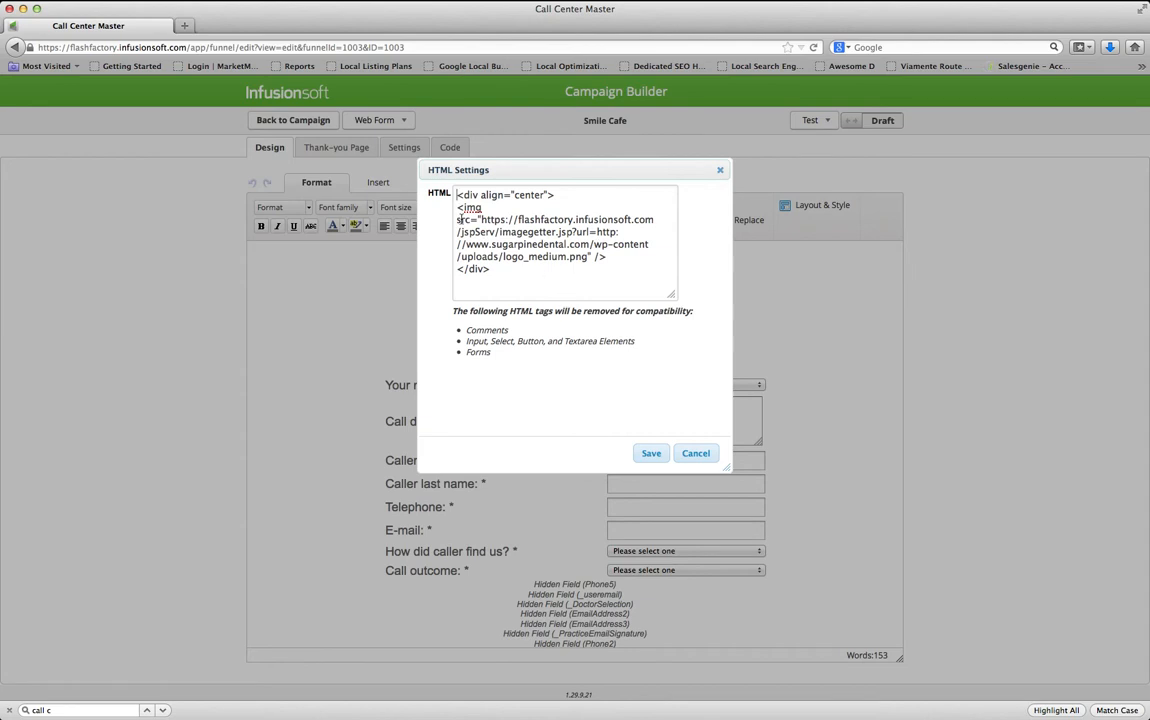
left_click_drag(481, 219, 587, 256)
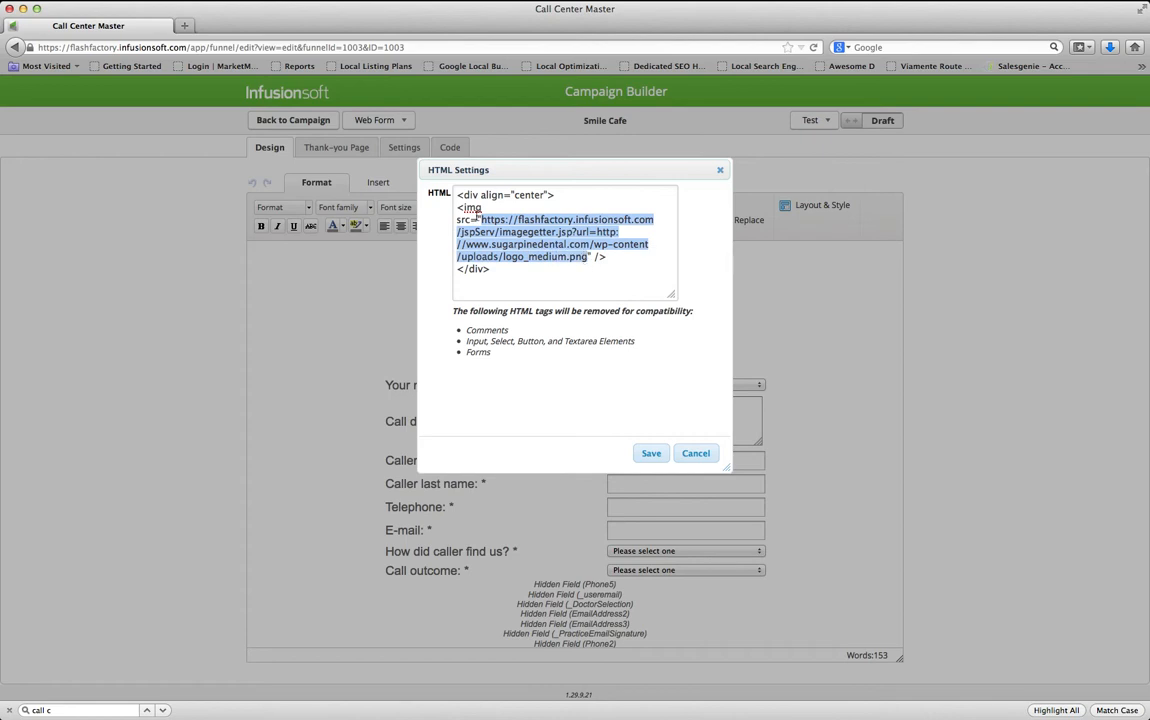
left_click(587, 257)
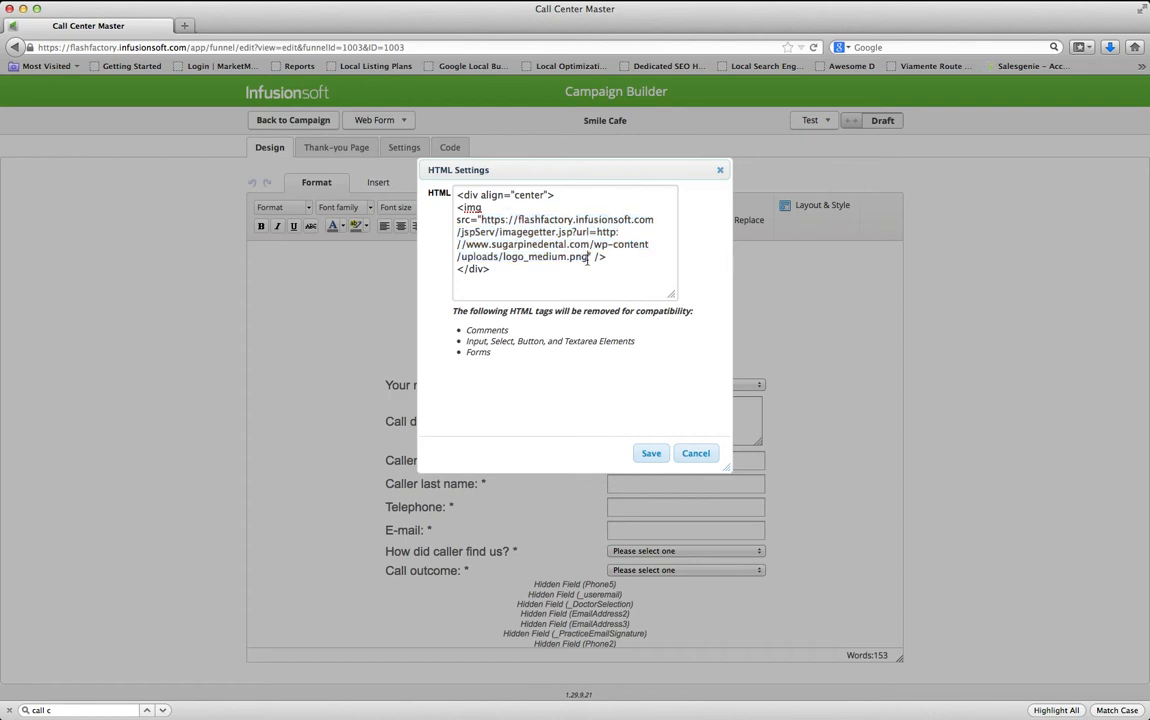
key("super+Tab")
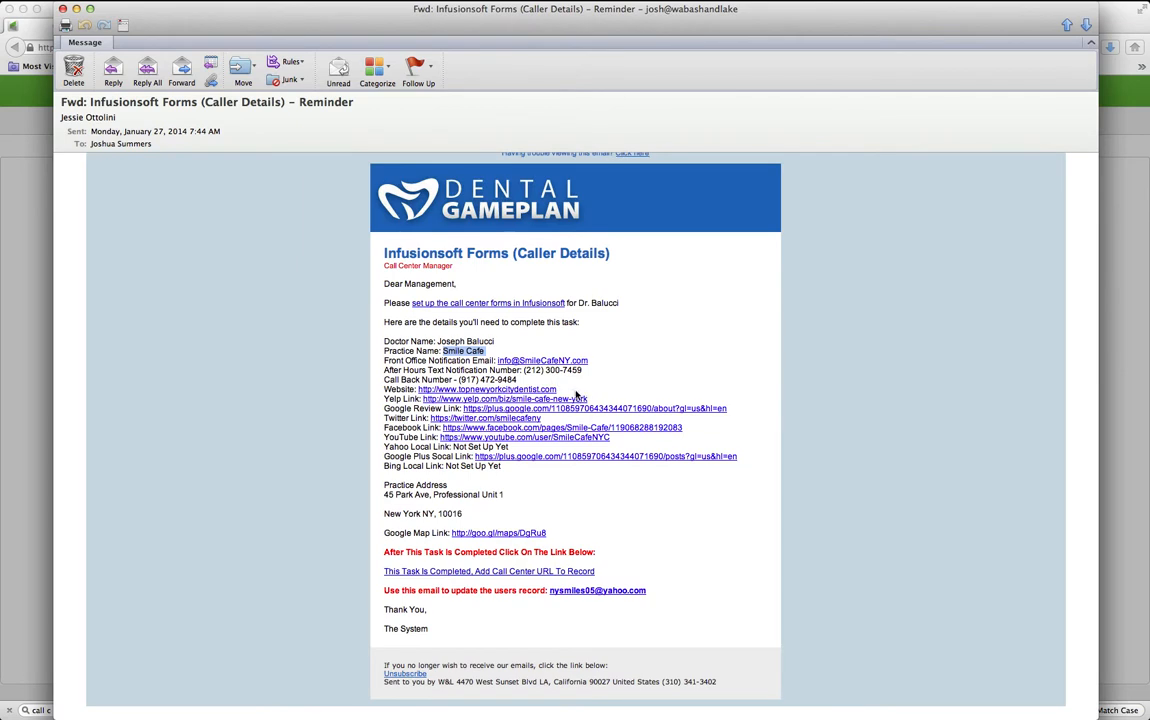
left_click_drag(575, 390, 431, 391)
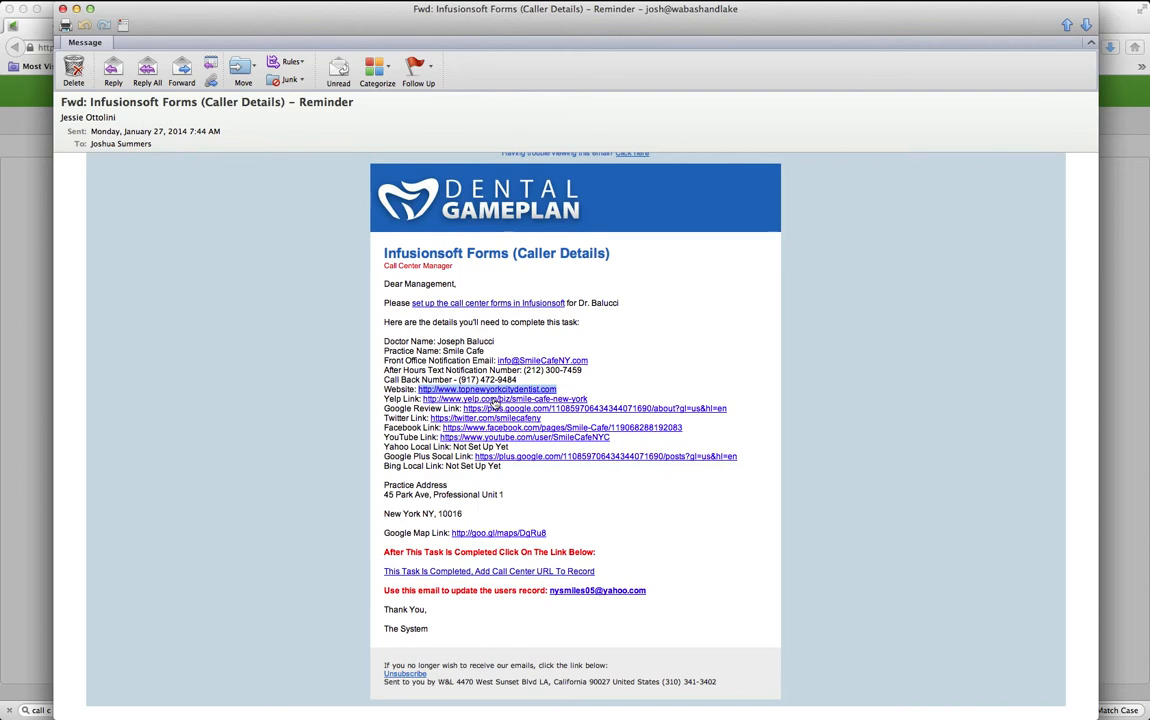
key("super+Tab")
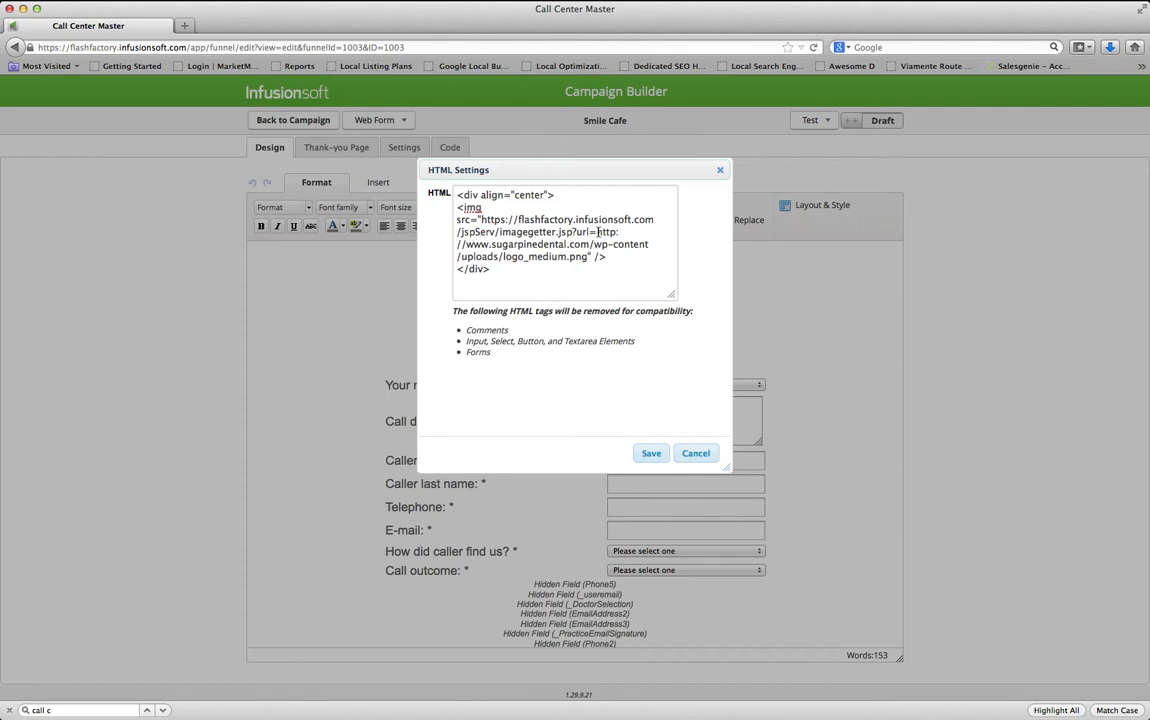
left_click_drag(597, 232, 594, 244)
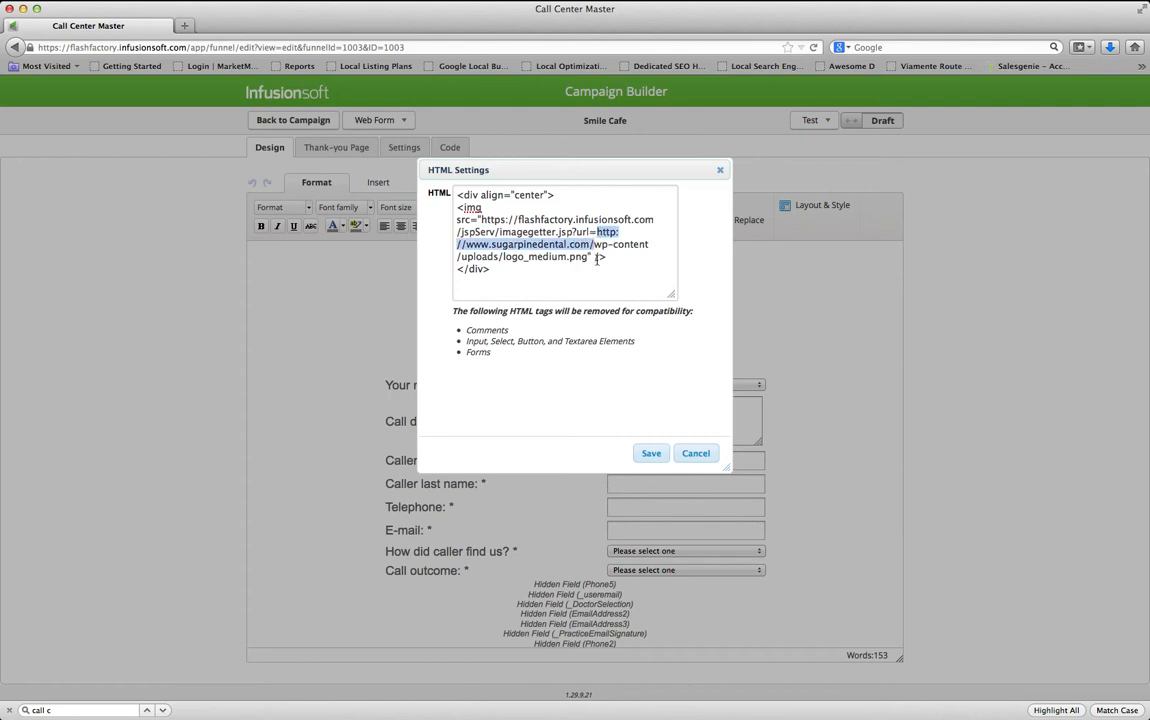
key("super+v")
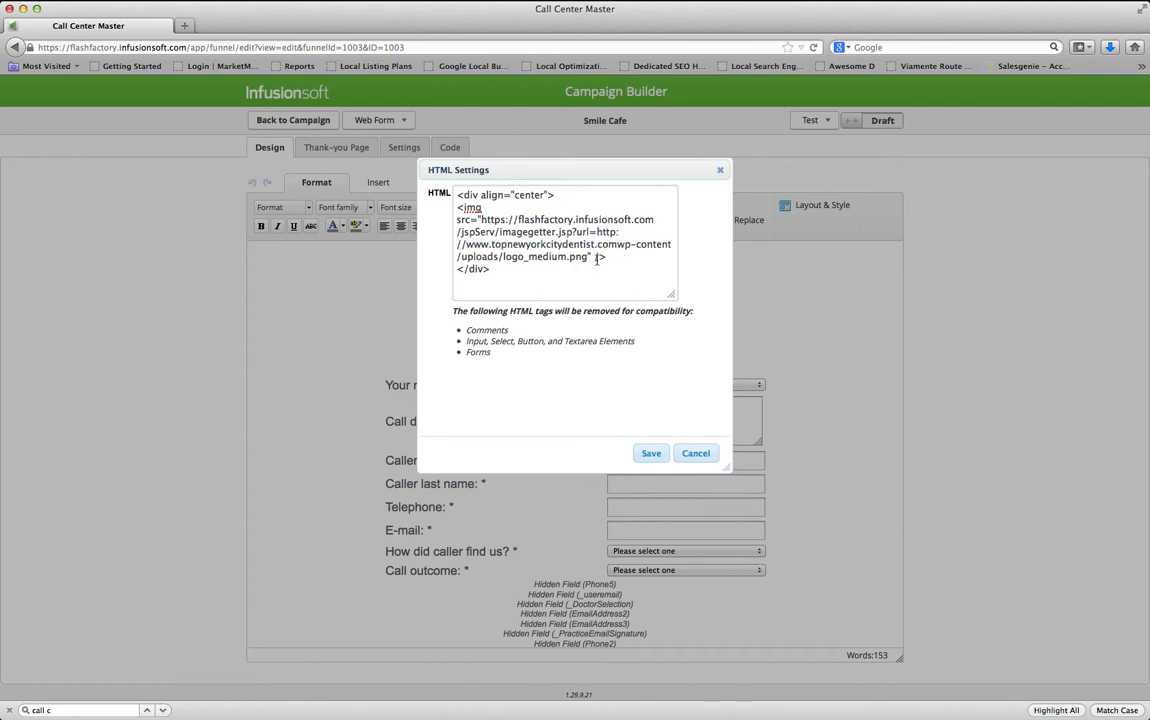
type("/")
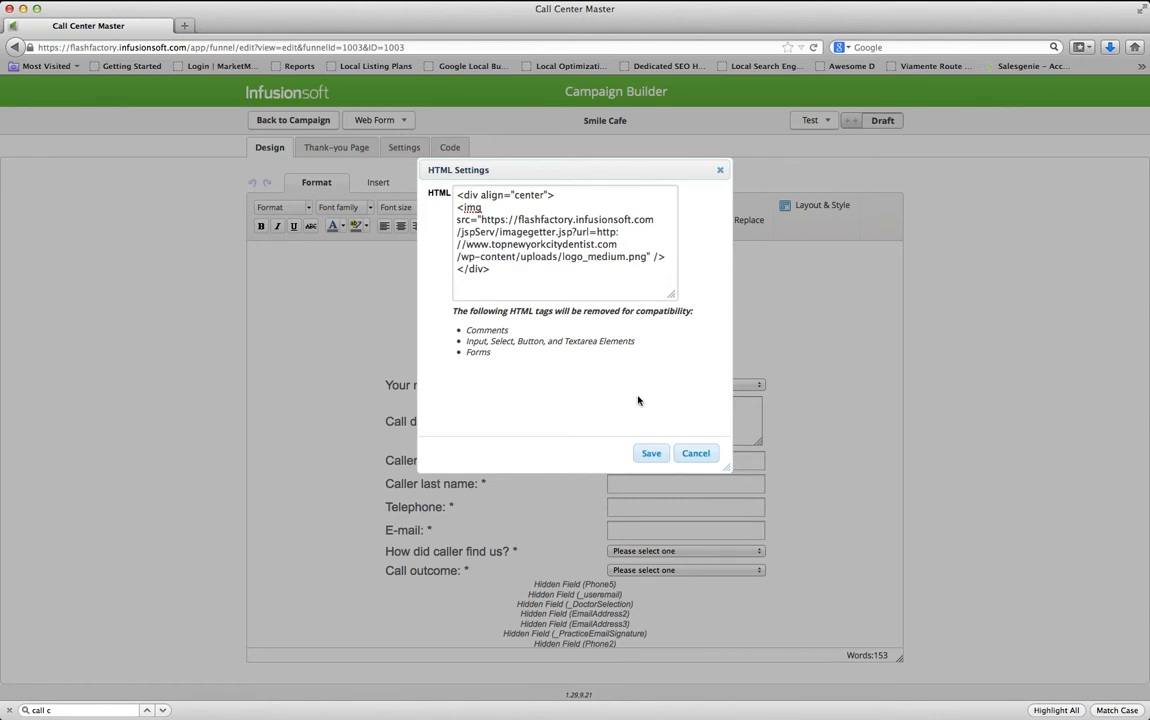
left_click(651, 454)
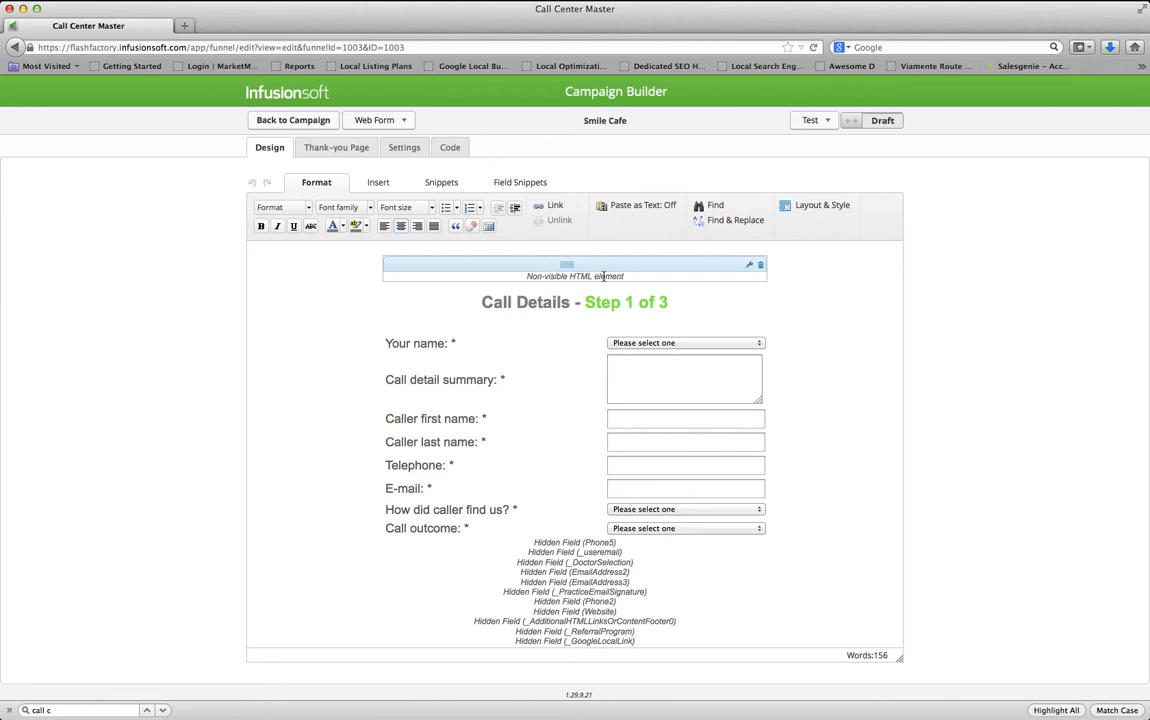
left_click(348, 150)
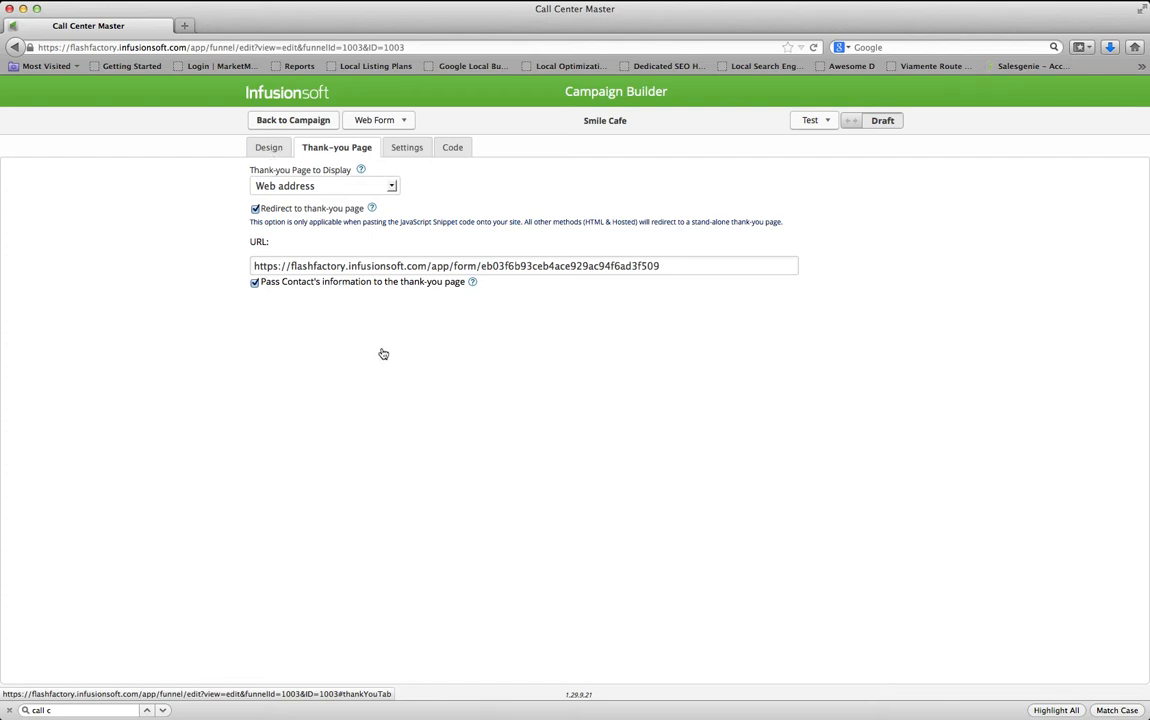
Return to the form Design view, now headed by the Smile Cafe logo
left_click(260, 150)
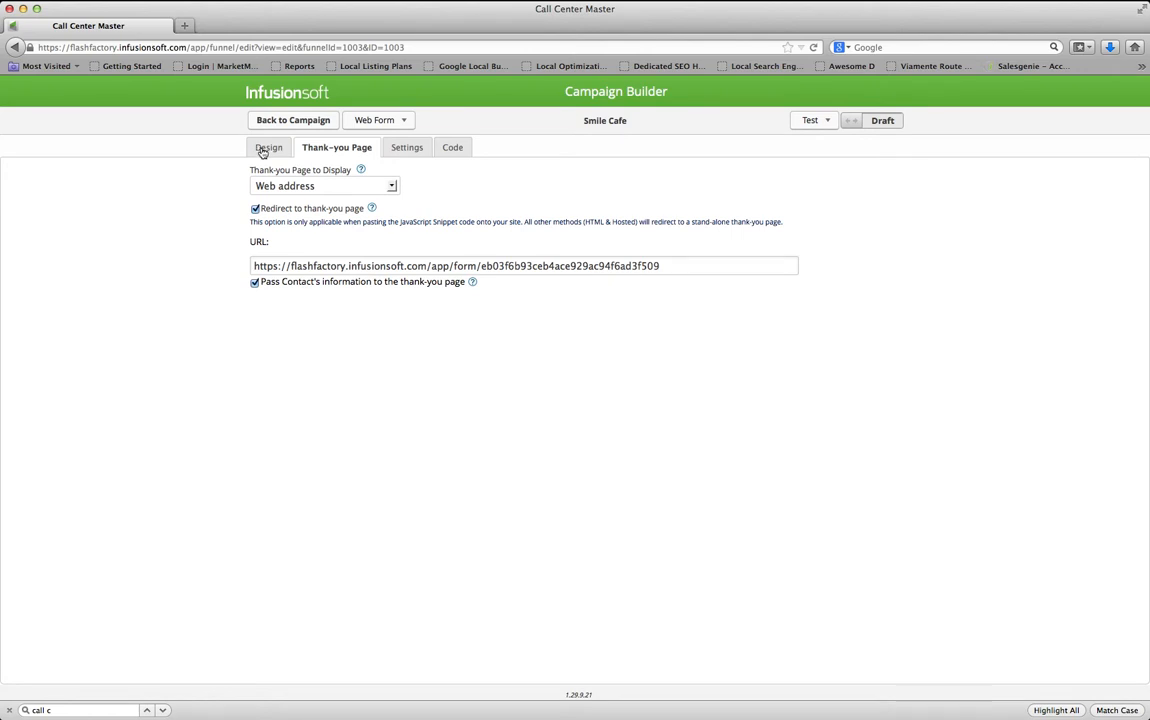
left_click(262, 150)
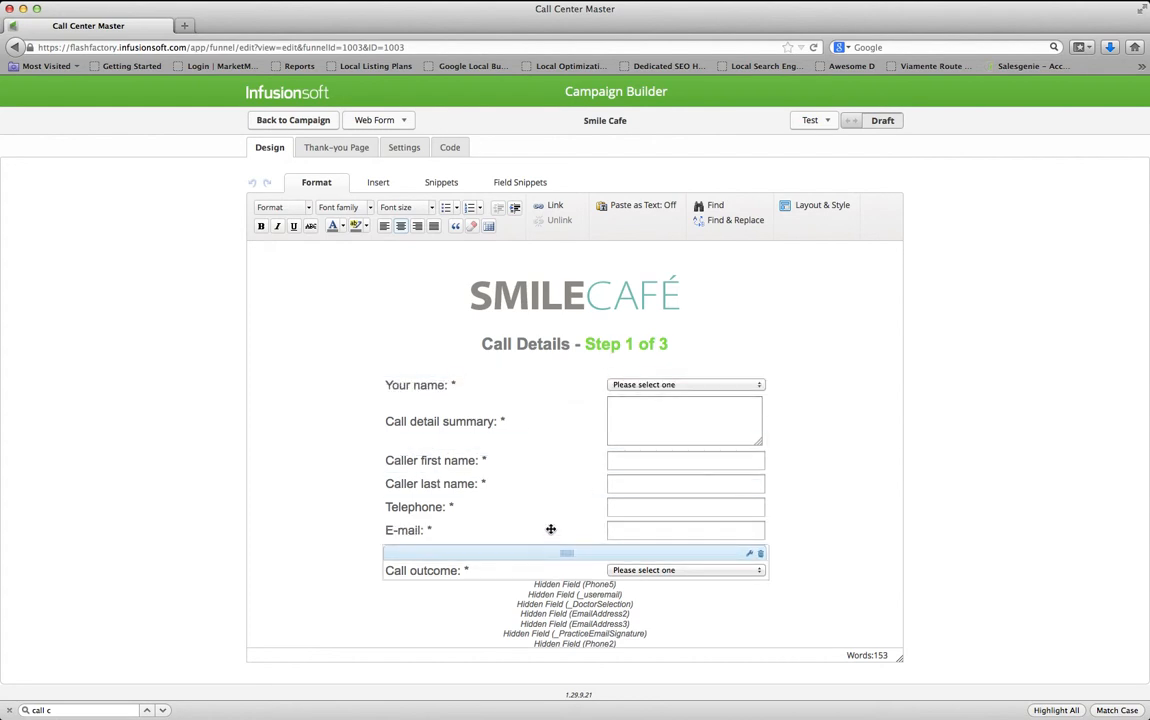
Scroll down the form and open the Phone5 hidden field's settings
scroll(565, 490, "down", 3)
scroll(566, 497, "down", 2)
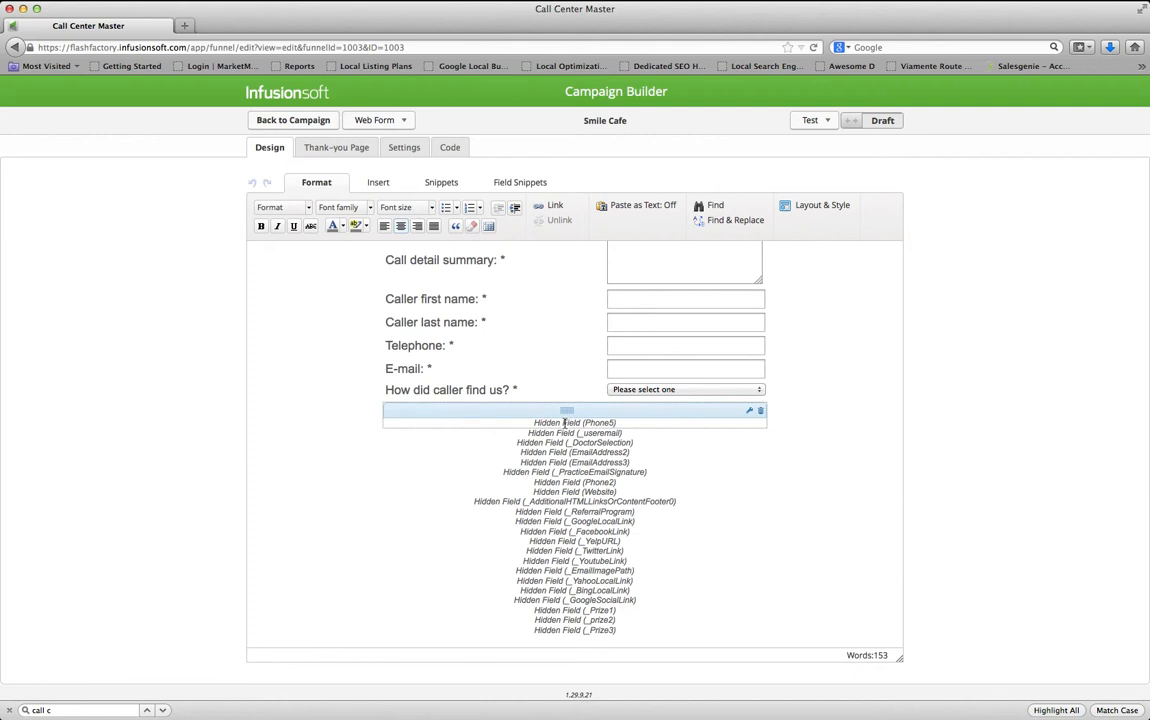
double_click(565, 423)
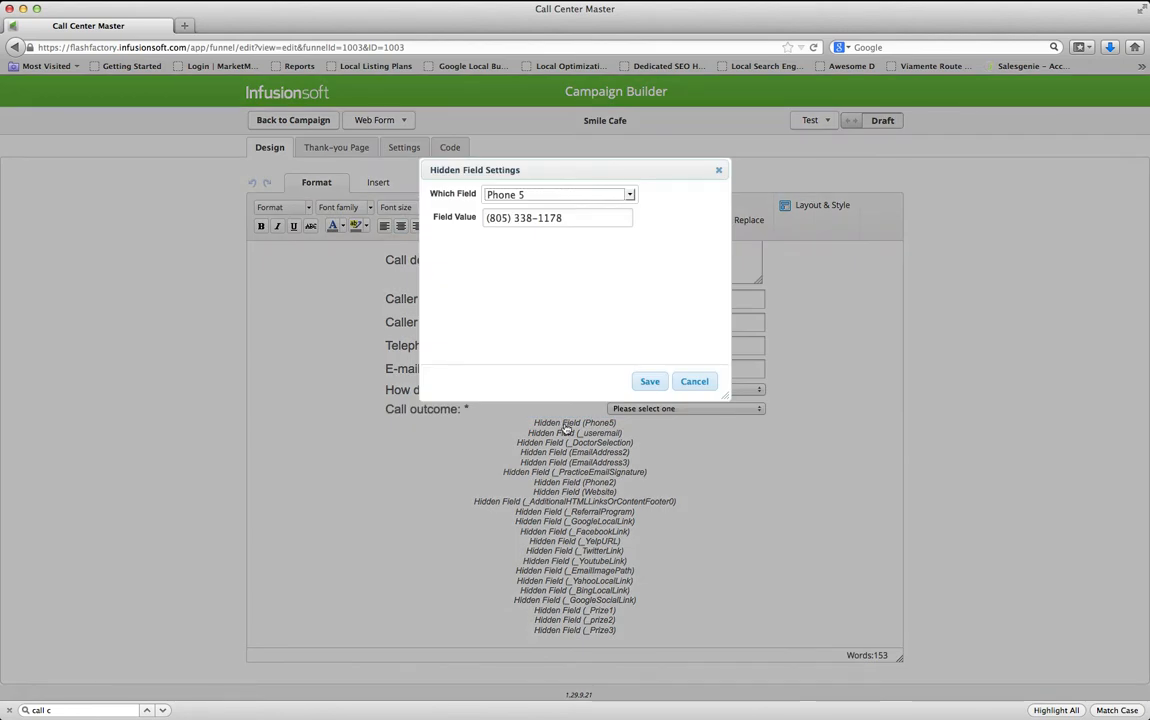
Set the Phone5 hidden field to the email's after-hours notification number and save
key("super+Tab")
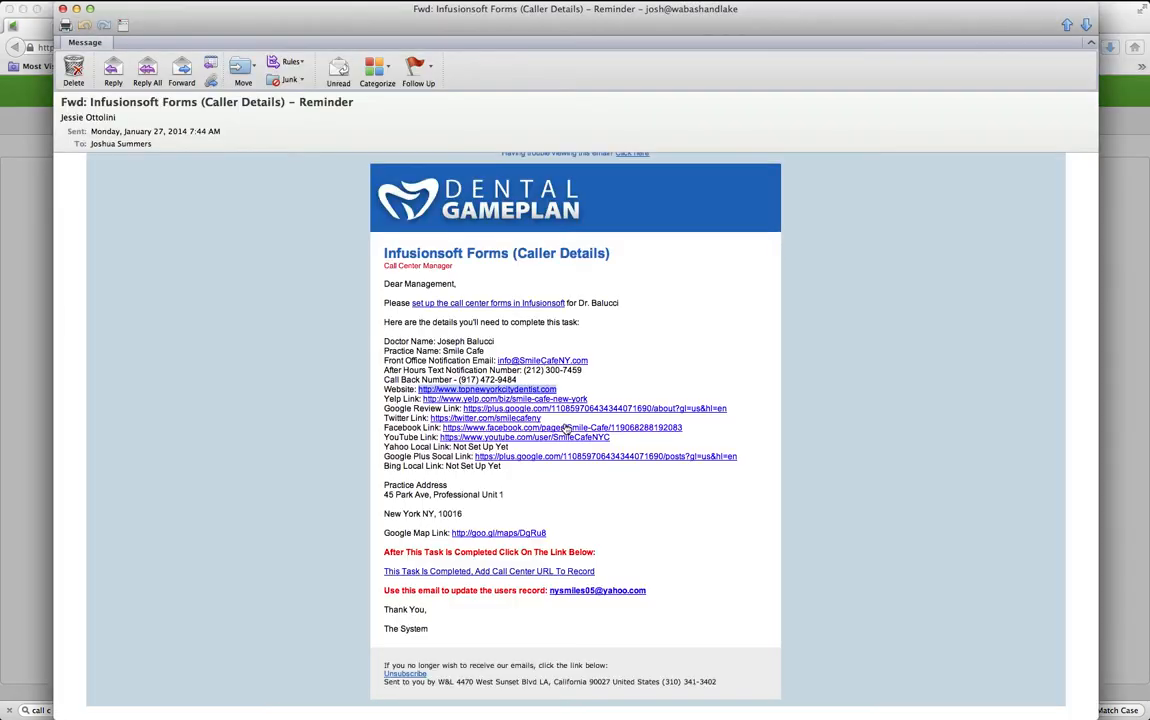
left_click(631, 389)
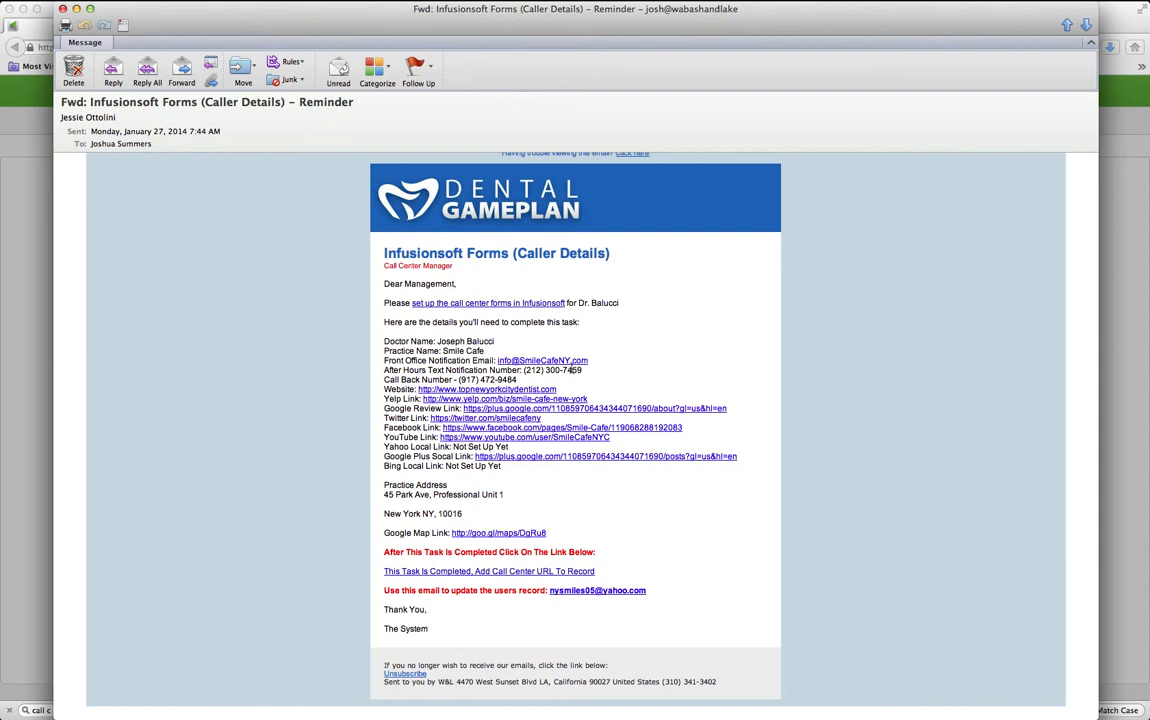
left_click_drag(582, 370, 525, 370)
key("super+c")
key("super+Tab")
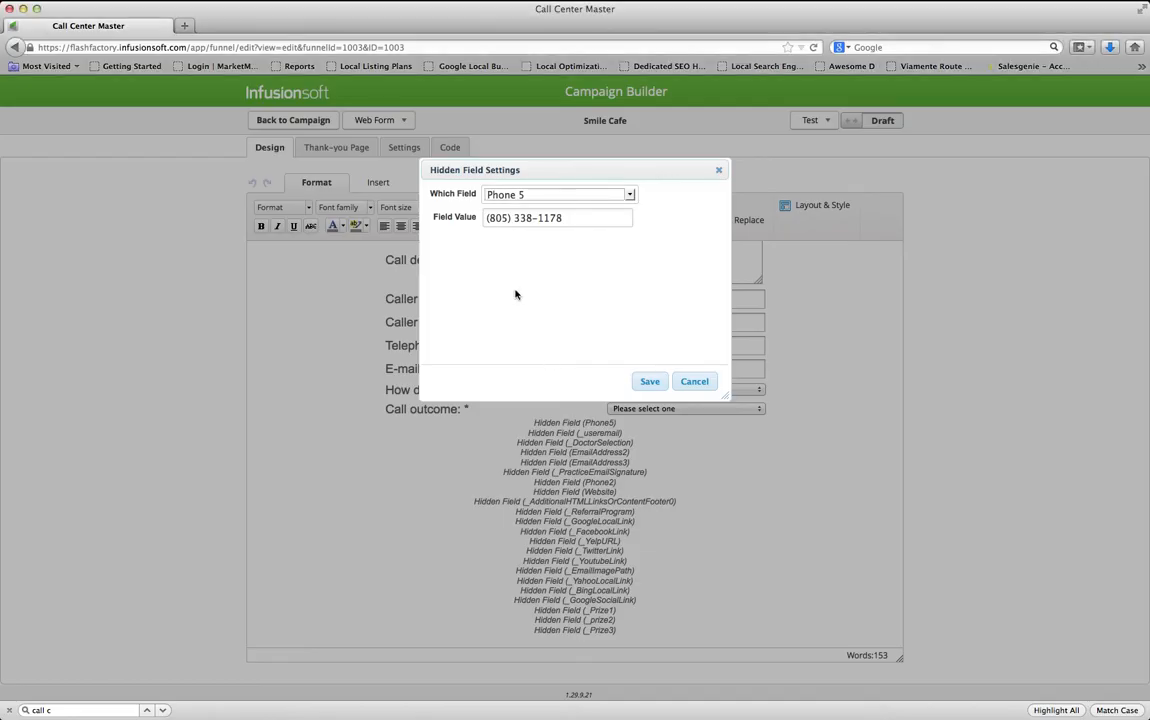
left_click_drag(582, 220, 473, 220)
key("super+v")
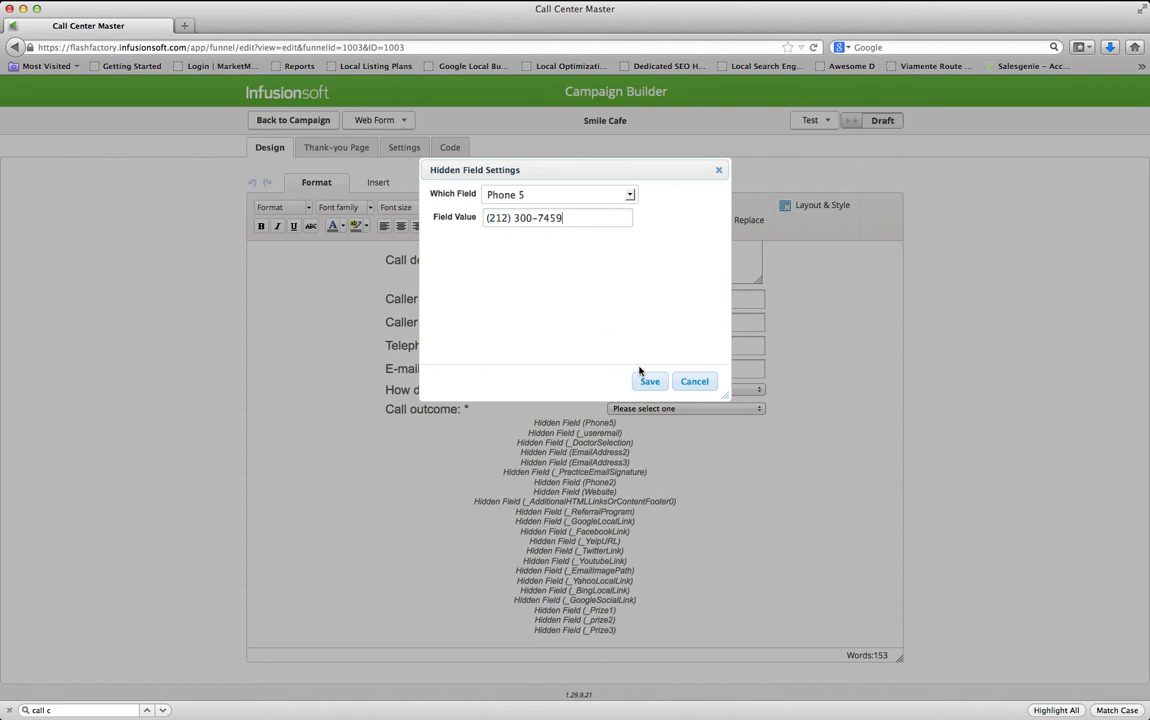
left_click(645, 381)
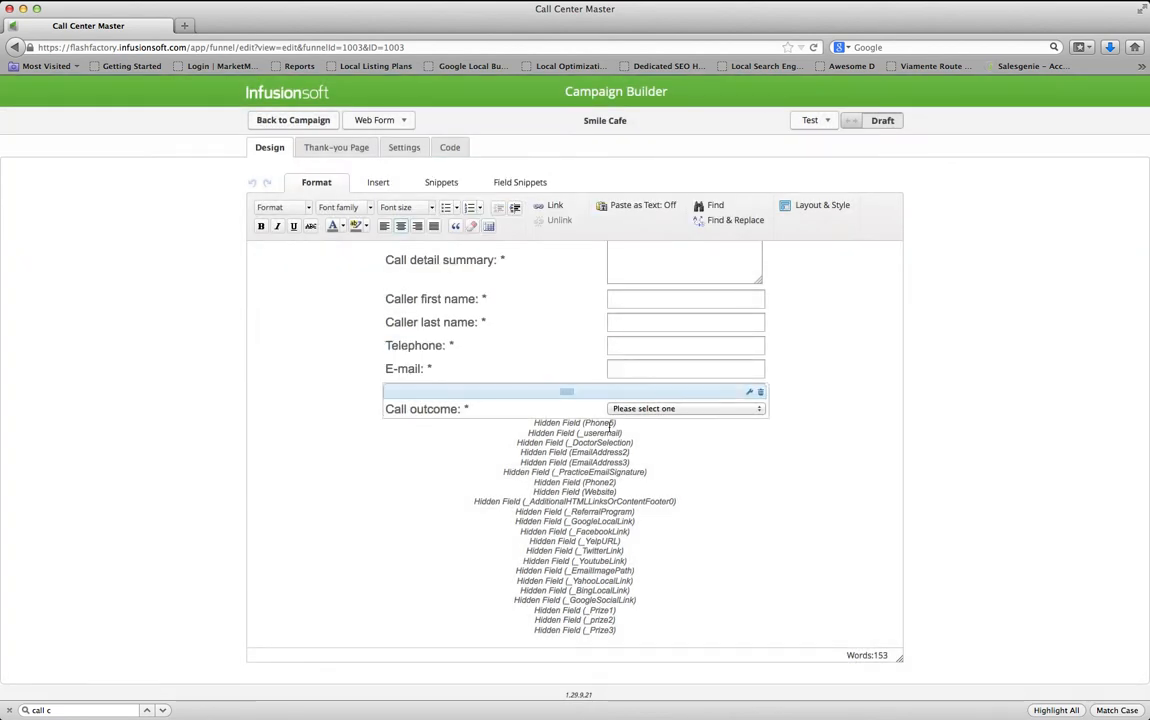
Set the Office Email hidden field to the practice's front-office e-mail address and save
double_click(606, 433)
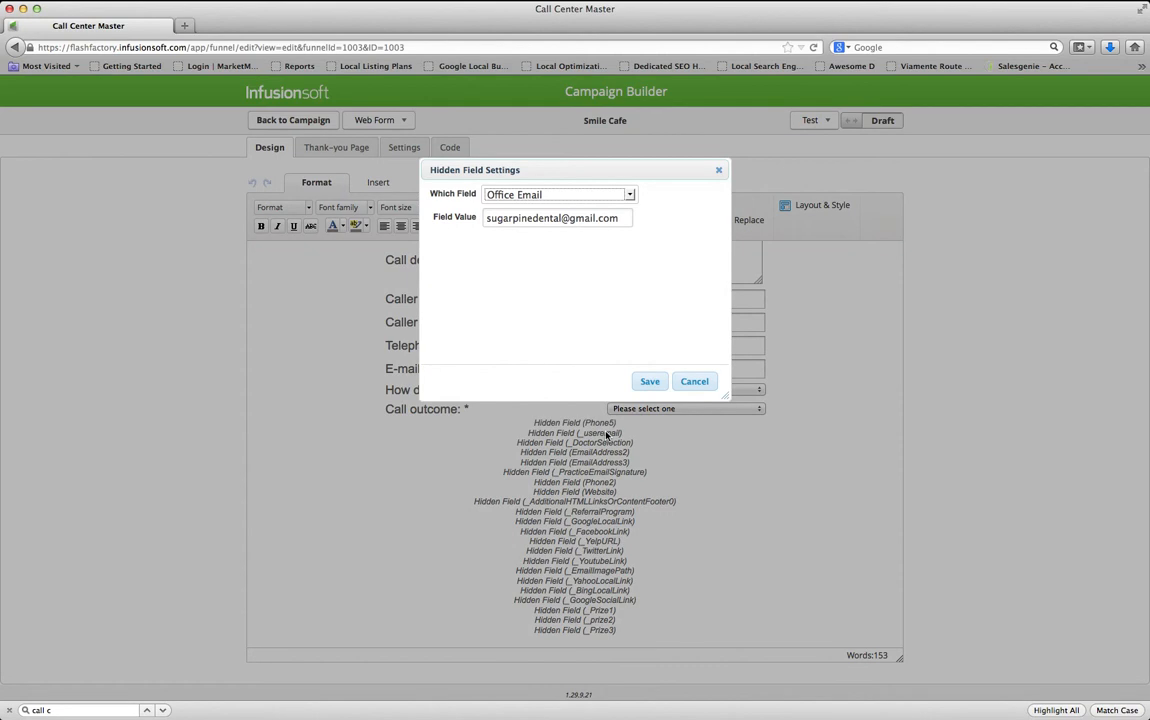
key("super+Tab")
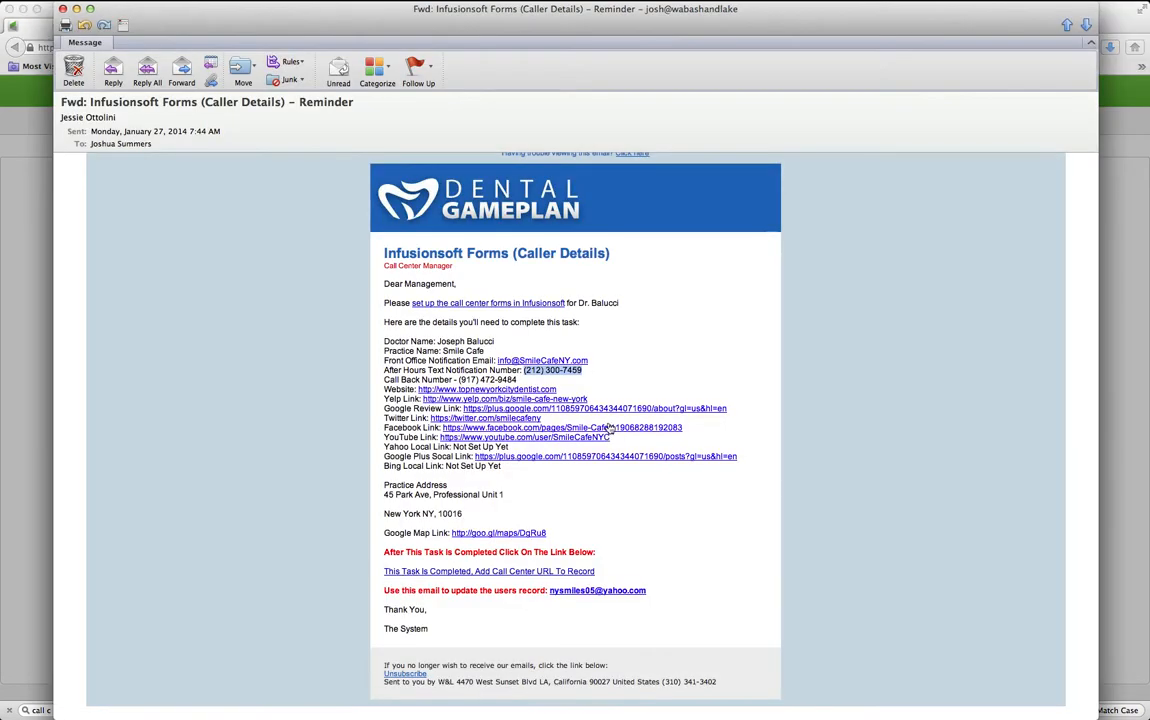
left_click_drag(589, 361, 500, 360)
key("super+c")
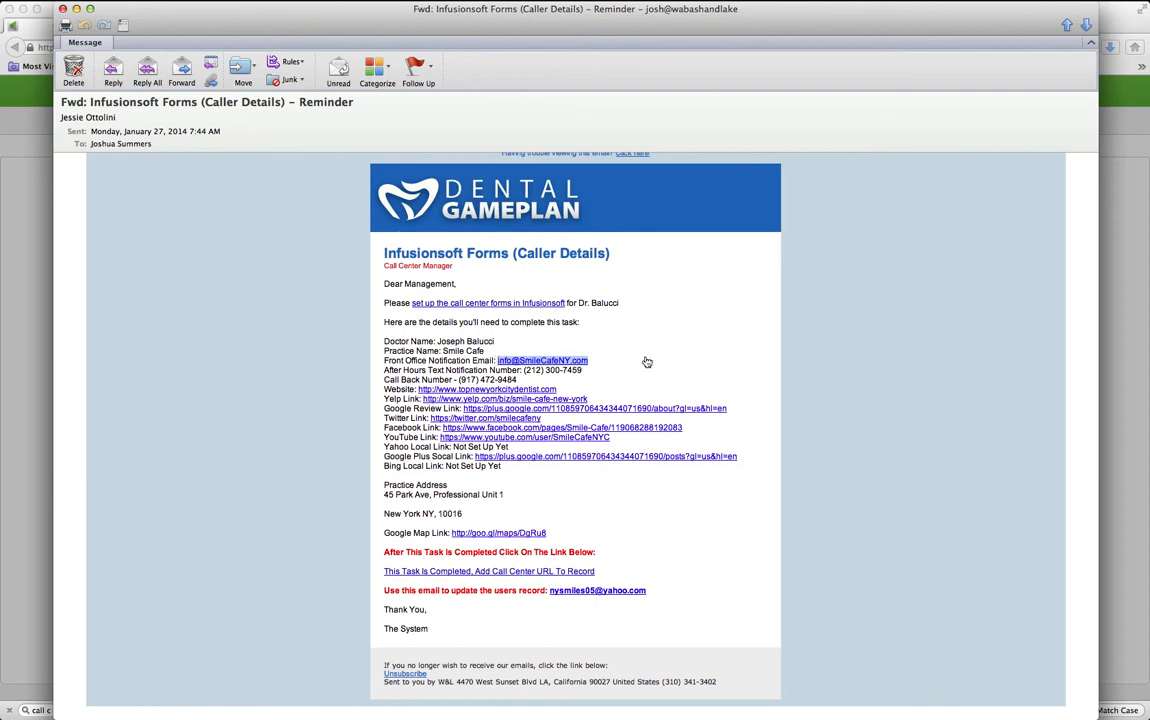
key("super+Tab")
triple_click(590, 218)
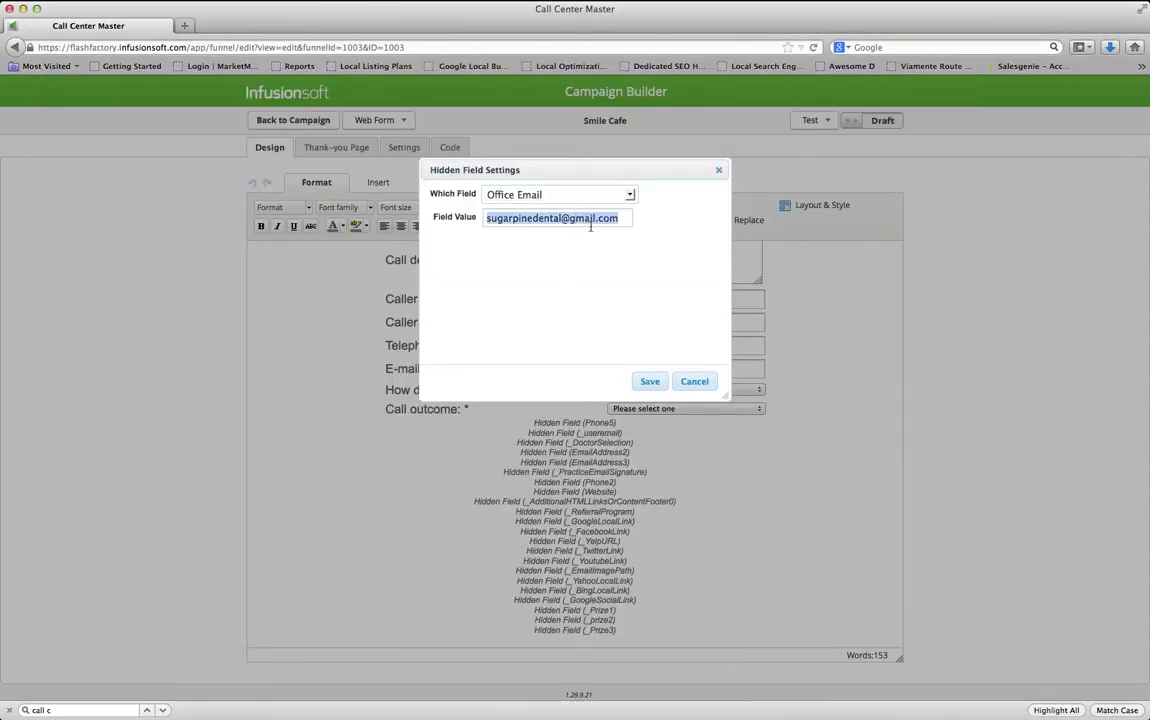
key("super+v")
left_click(652, 385)
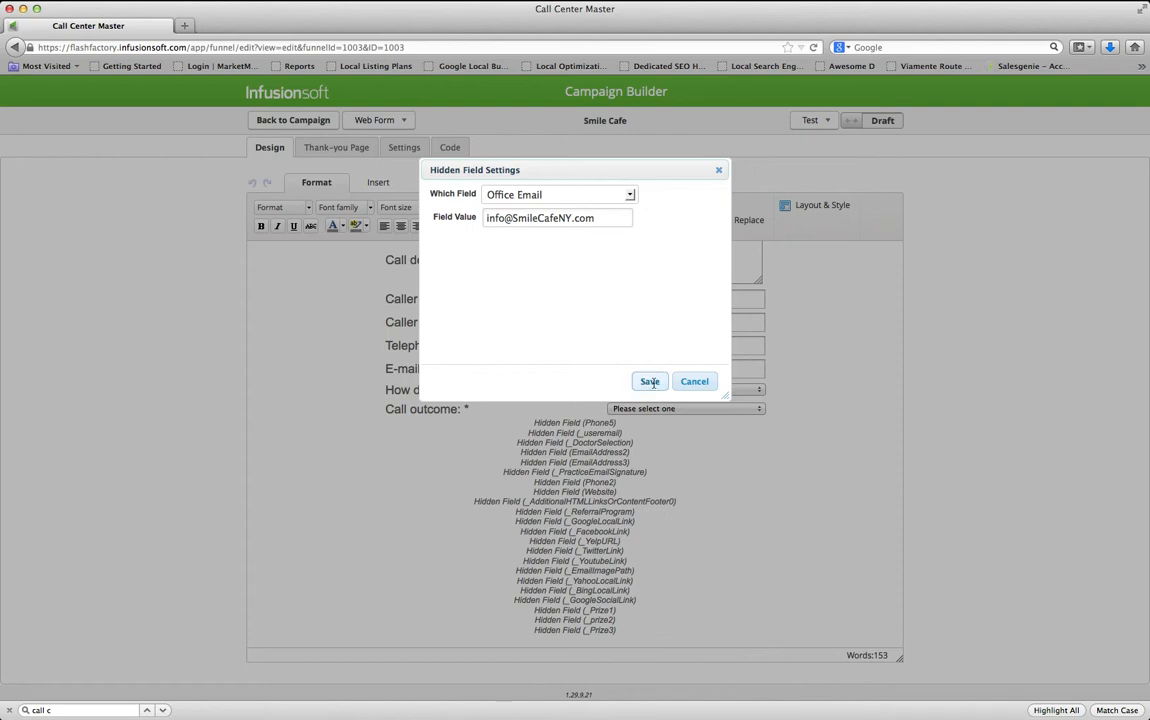
key("super+Tab")
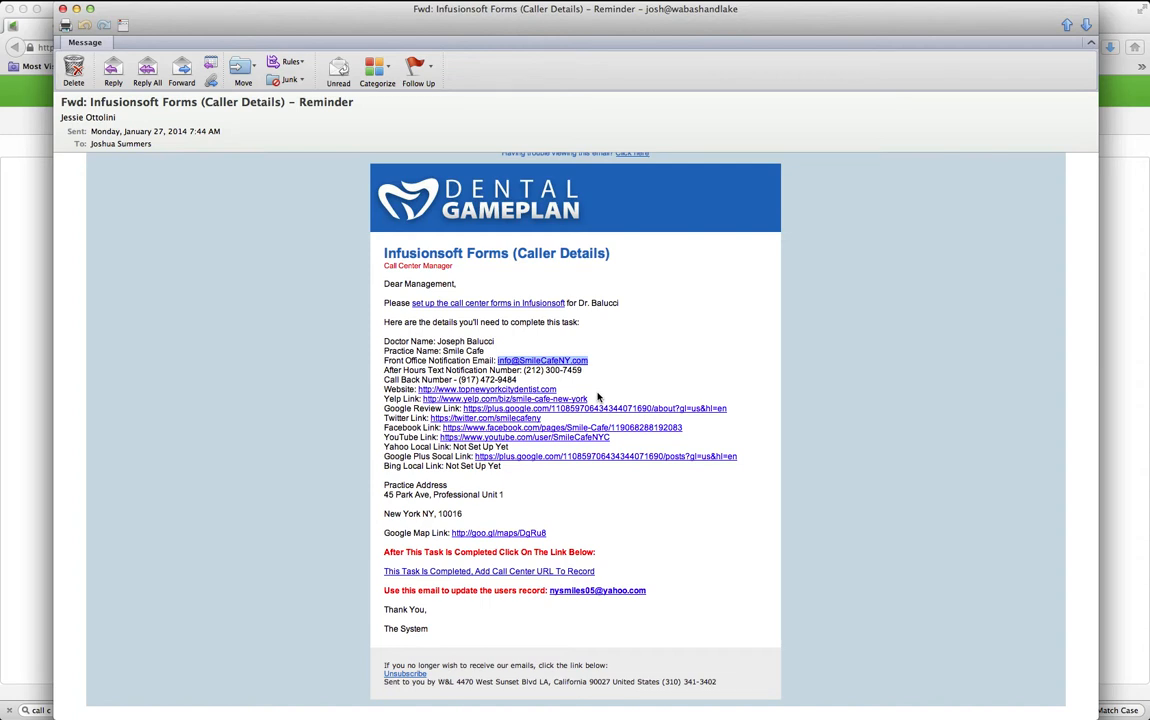
key("super+Tab")
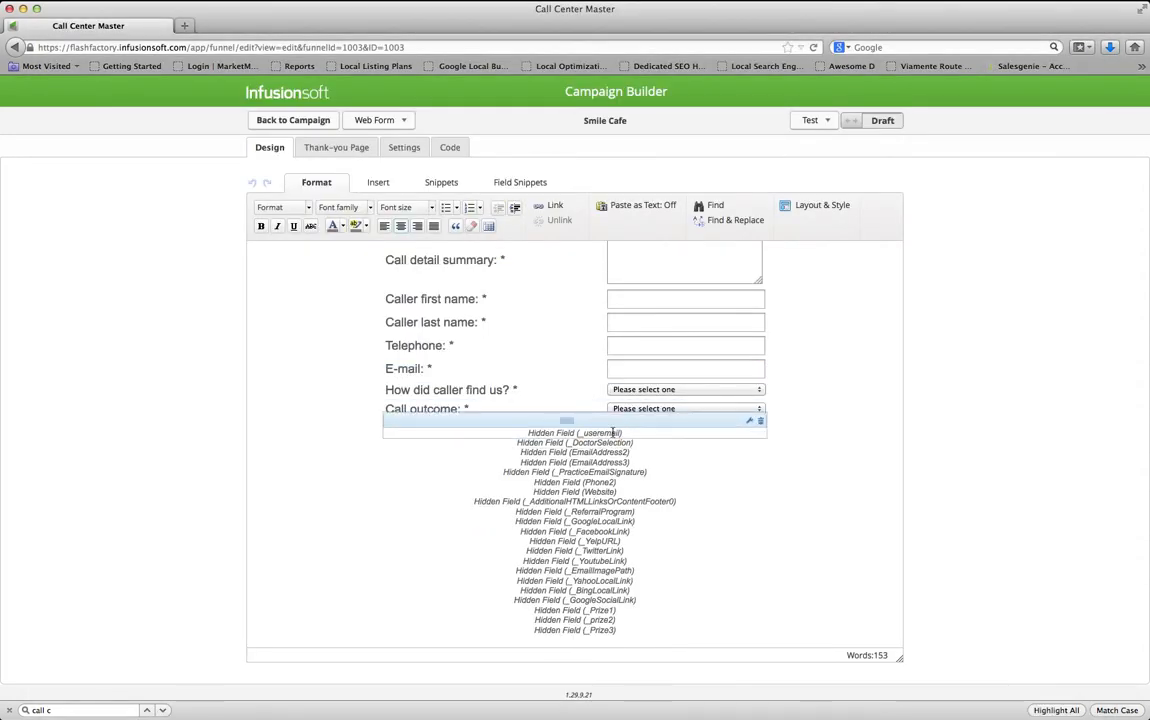
Change the Doctor Selection hidden field from Sugarpine Dental to 'Smile Cafe' and save
double_click(610, 441)
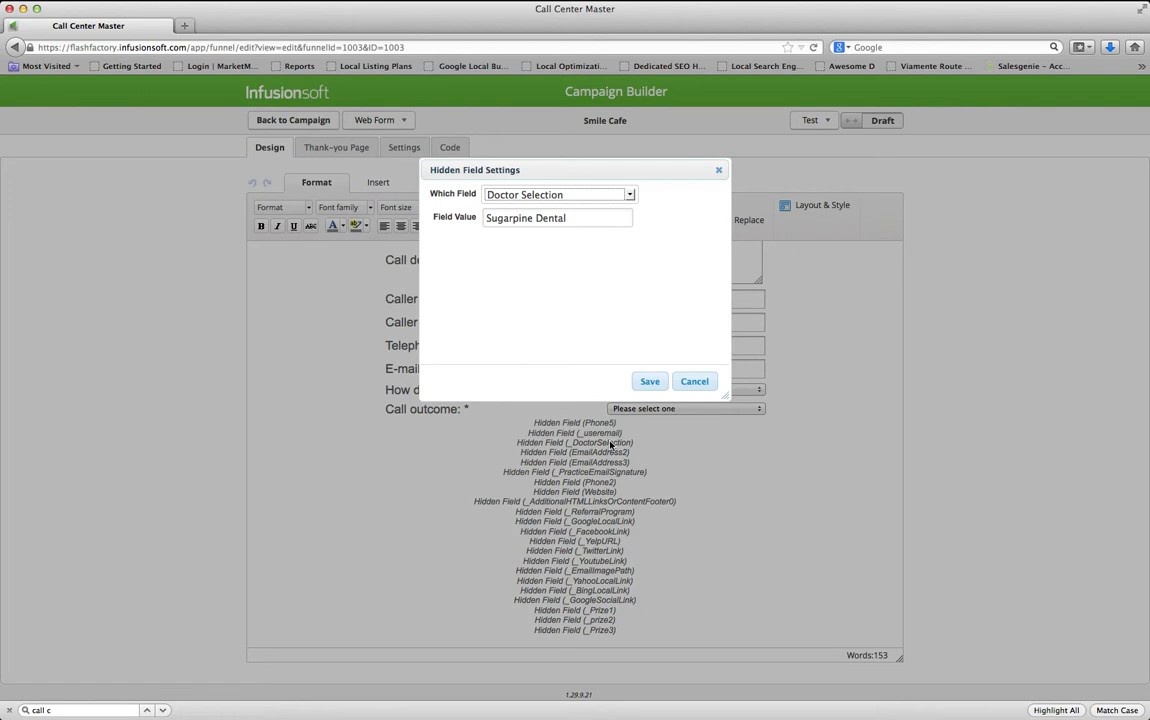
key("super+Tab")
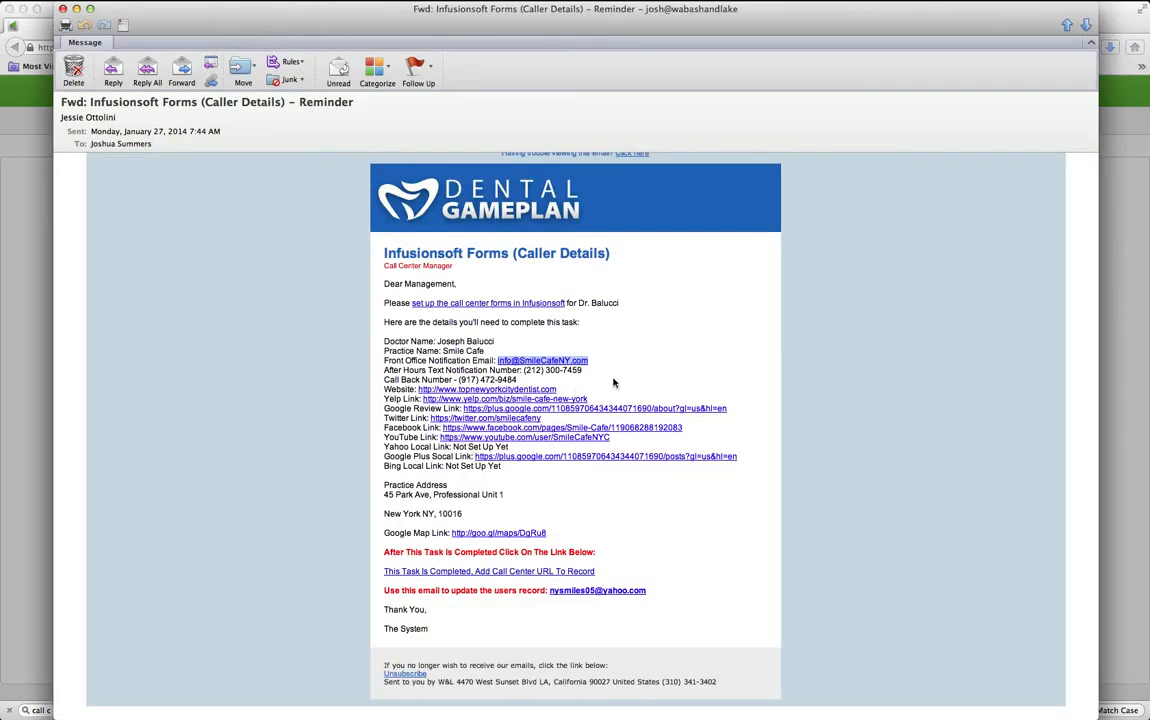
left_click_drag(485, 351, 444, 351)
key("super+c")
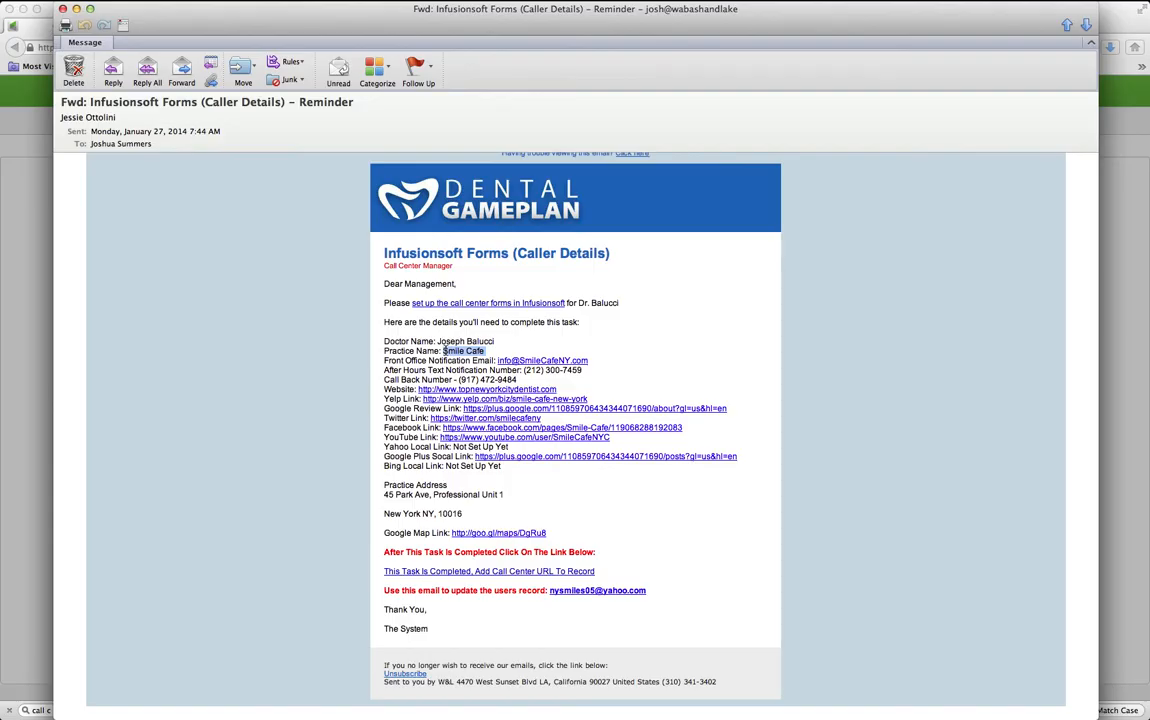
key("super+Tab")
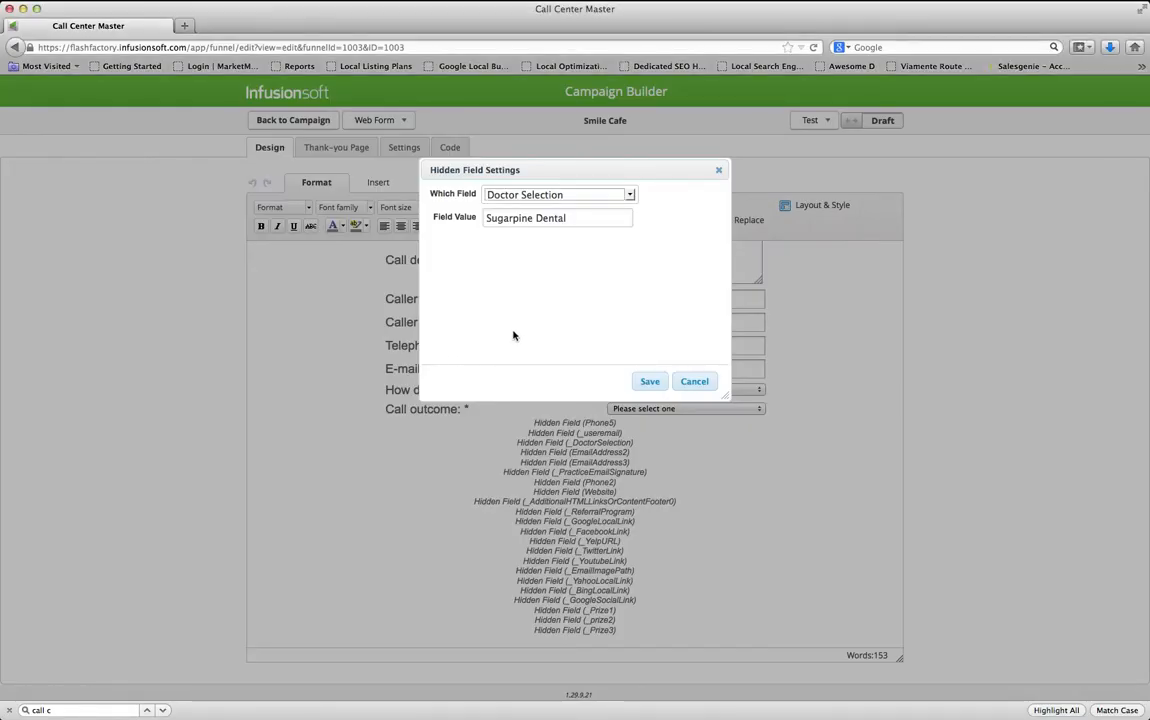
triple_click(583, 228)
key("super+v")
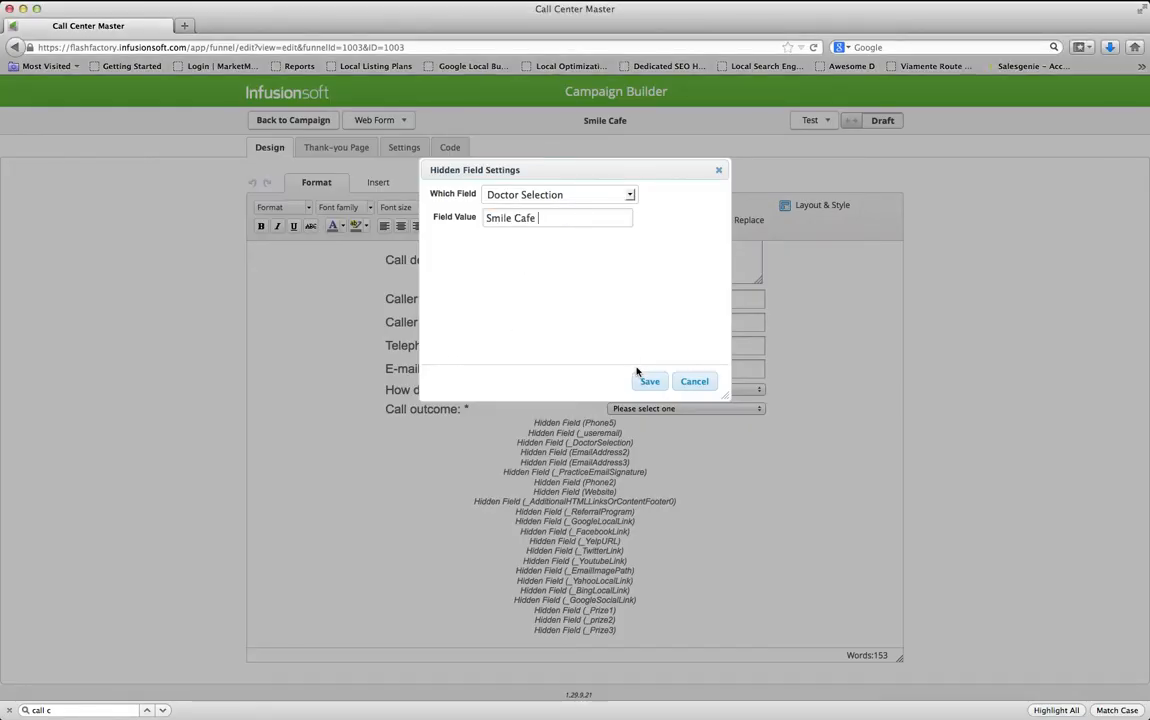
key("BackSpace")
left_click(649, 382)
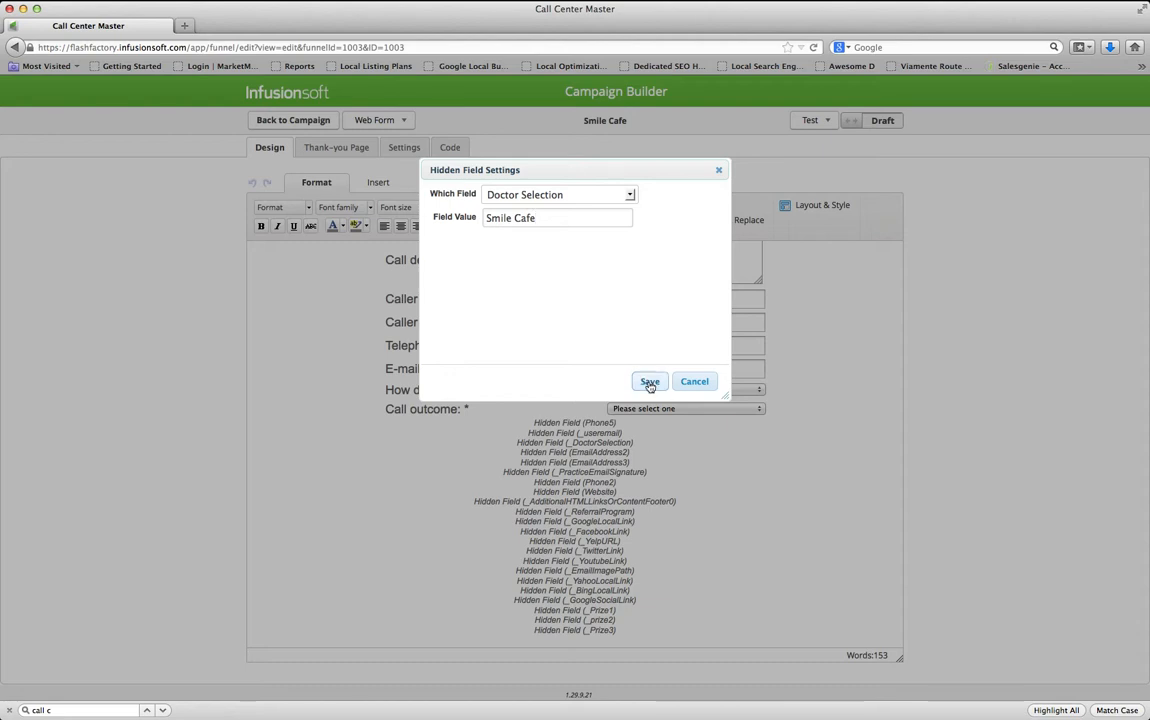
key("super+Tab")
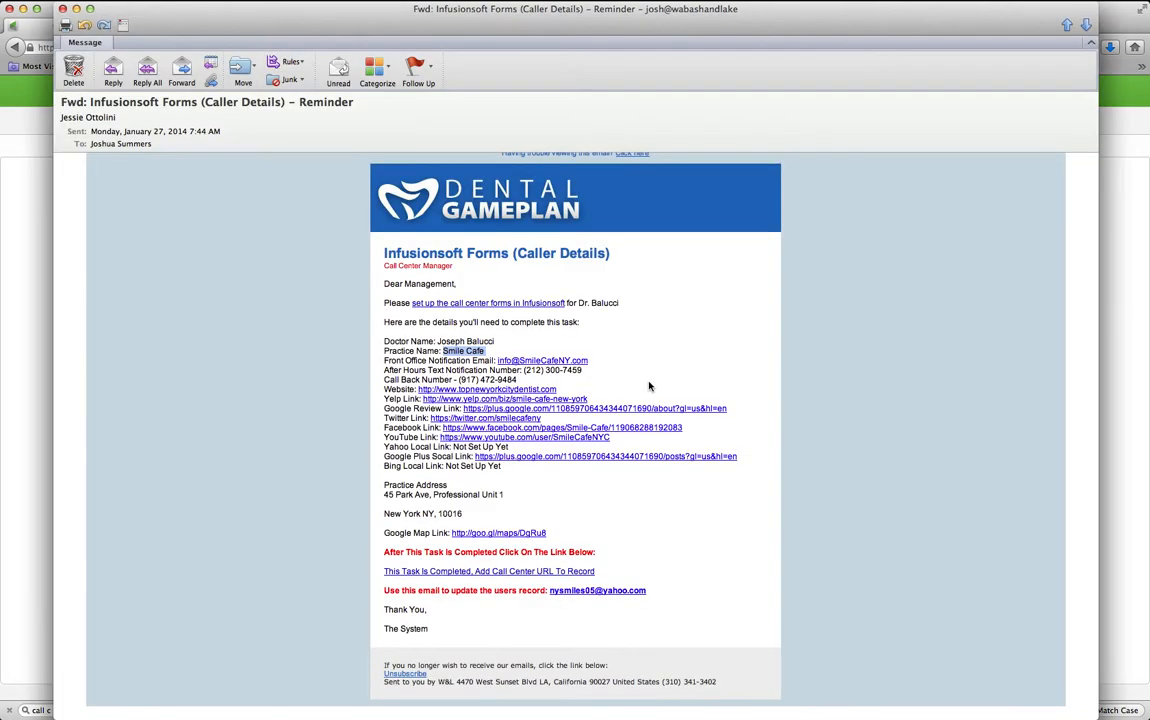
key("super+Tab")
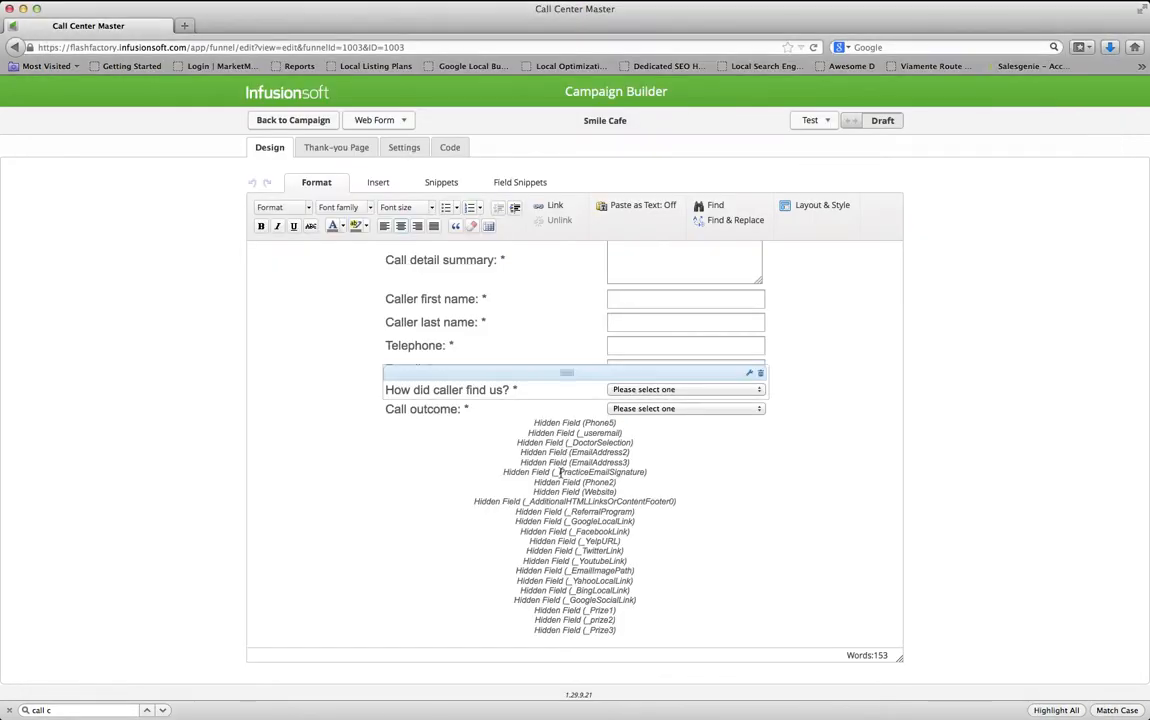
Replace the Email Address 2 value with the practice's front-office e-mail address and save
double_click(623, 452)
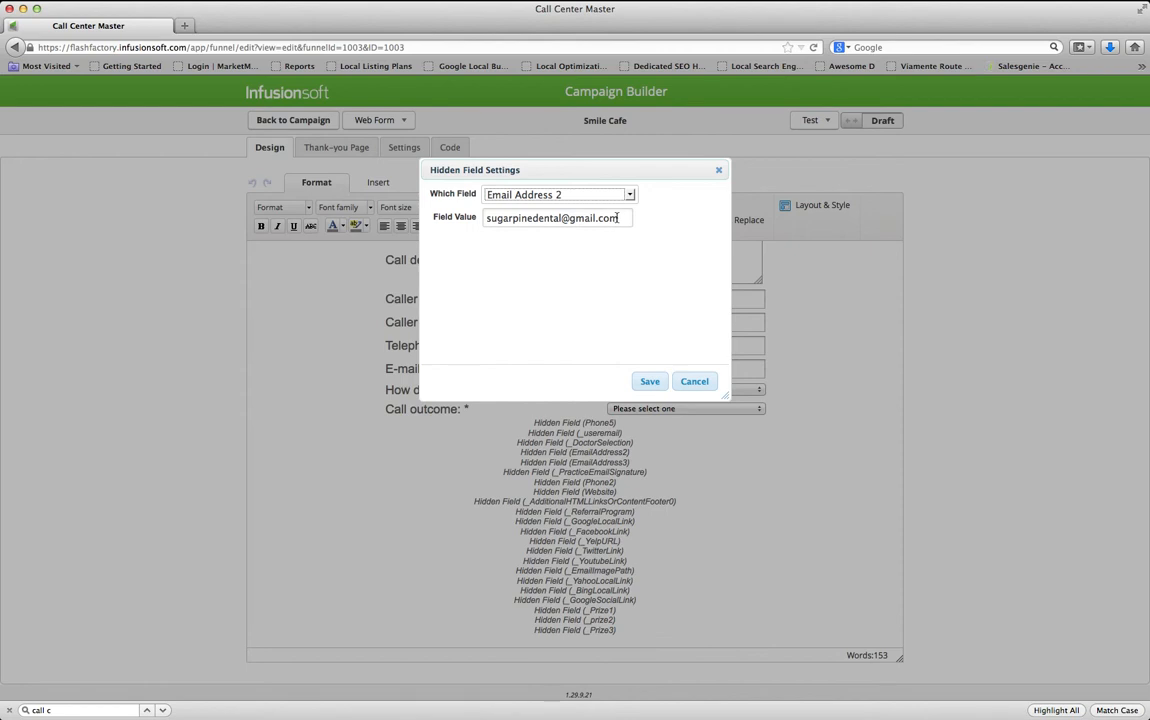
key("super+Tab")
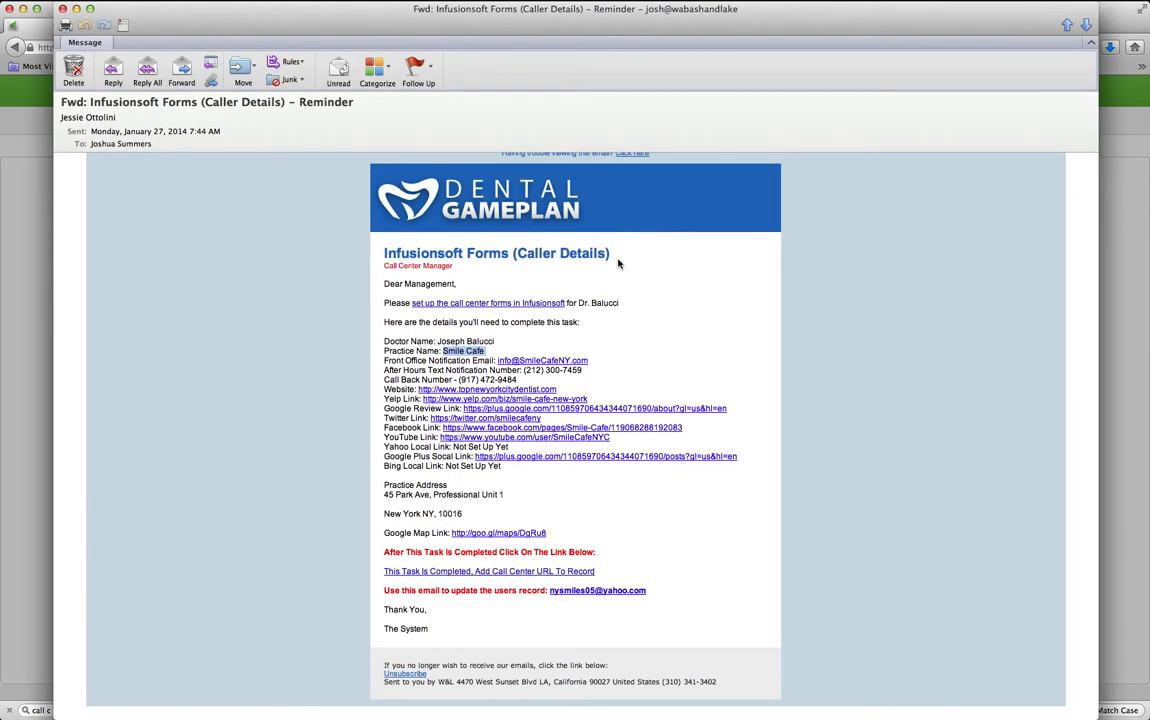
left_click_drag(560, 362, 509, 360)
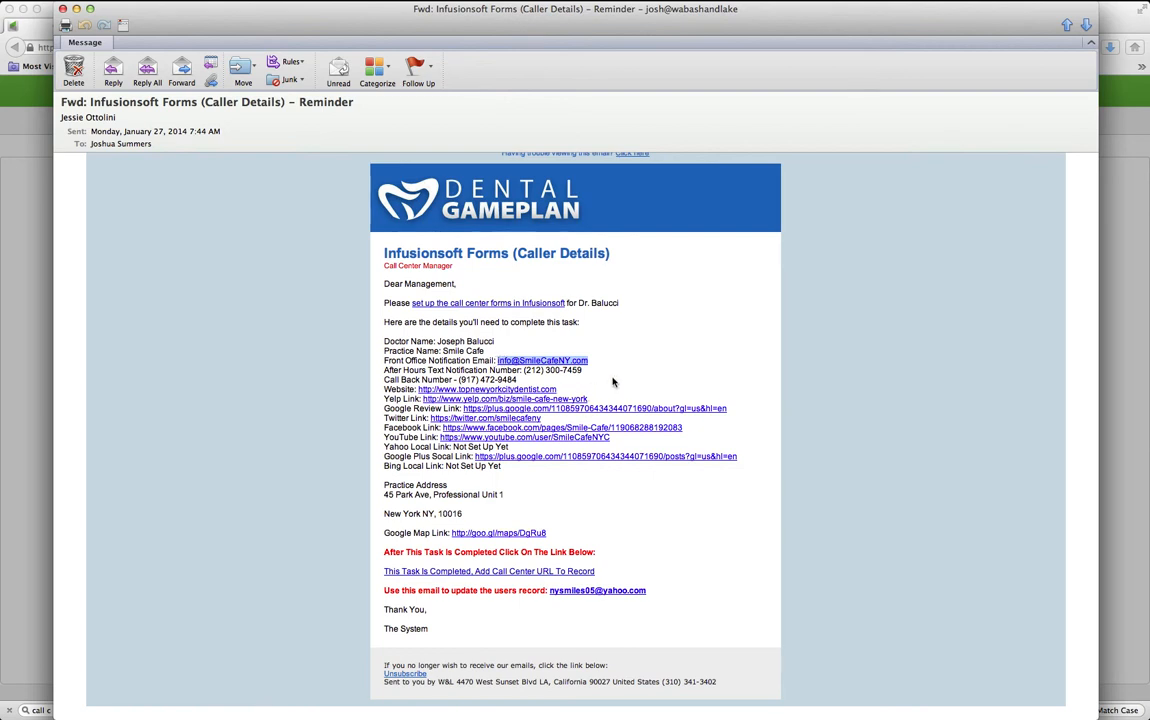
key("super+Tab")
left_click(611, 218)
key("super+a")
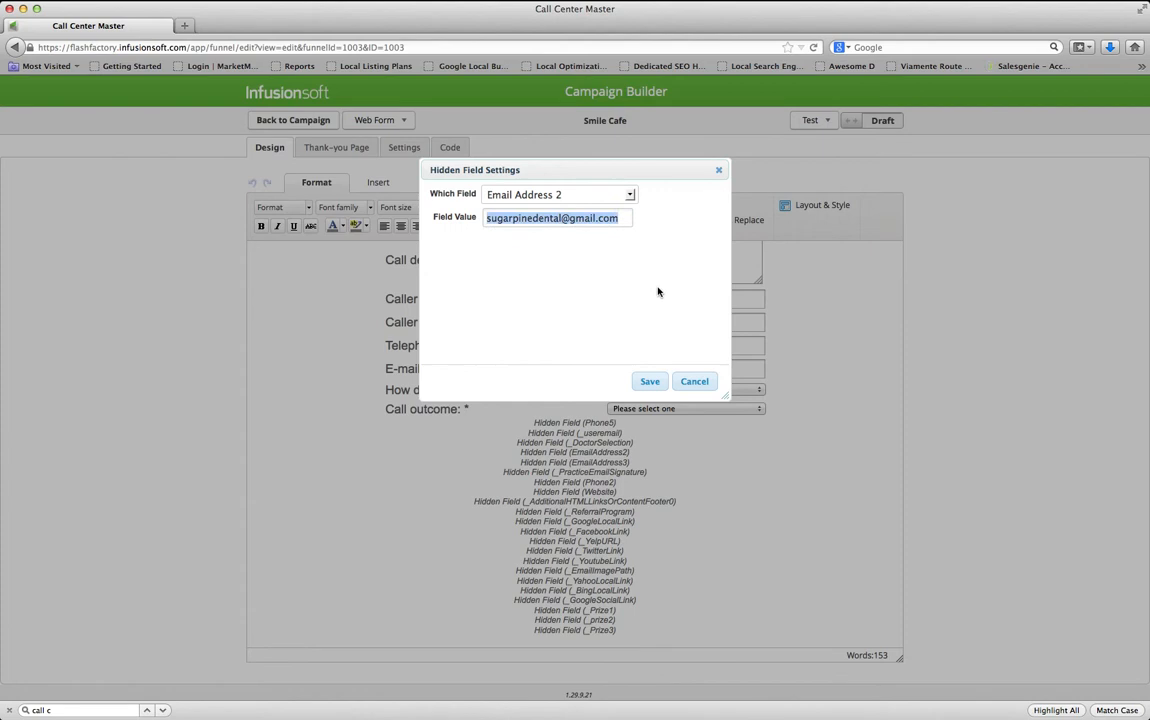
key("super+v")
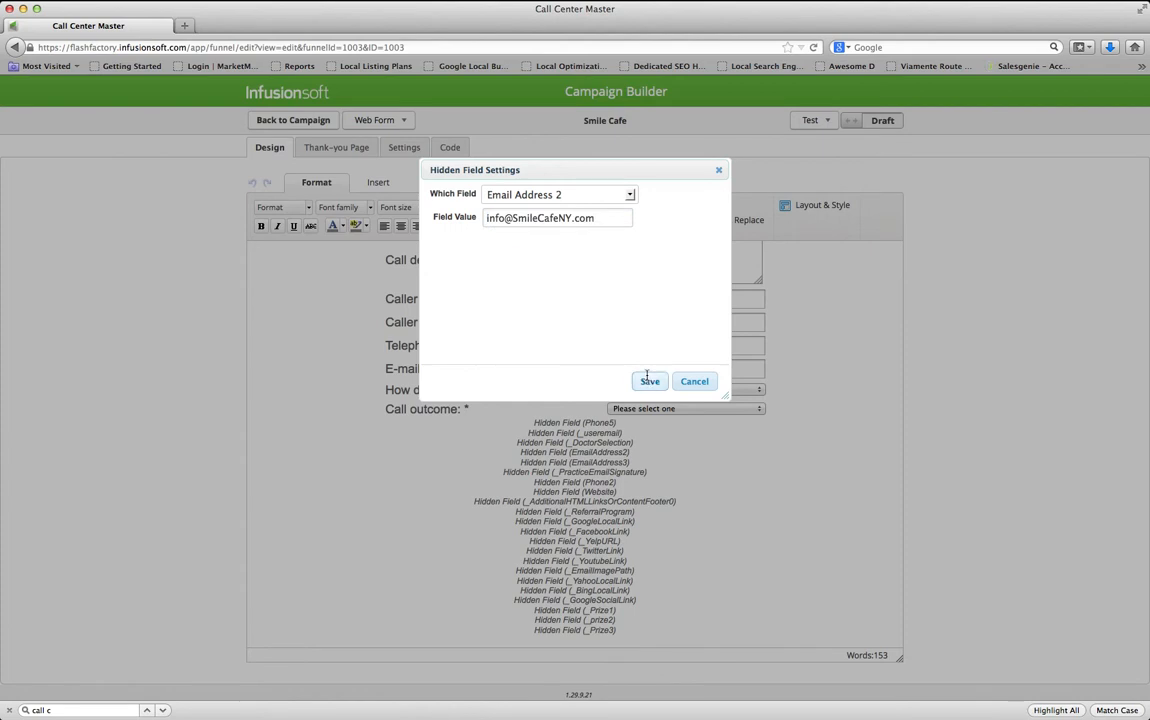
left_click(649, 381)
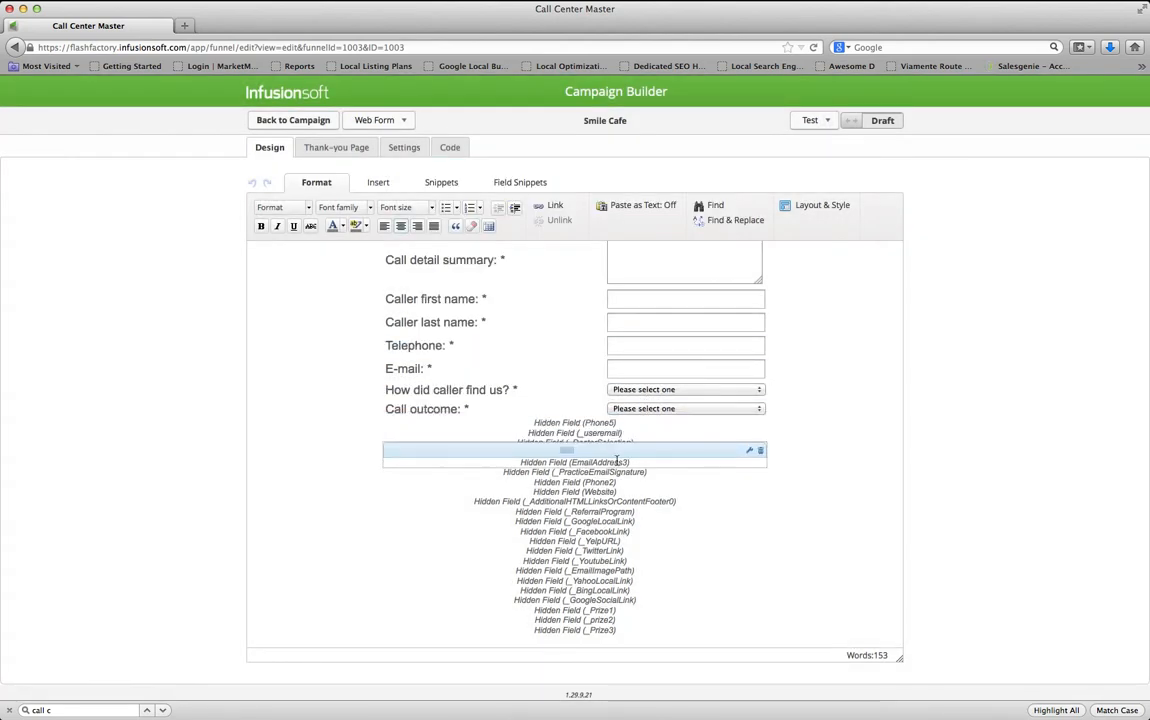
Review the Email Address 3 hidden field value and save it unchanged
double_click(584, 463)
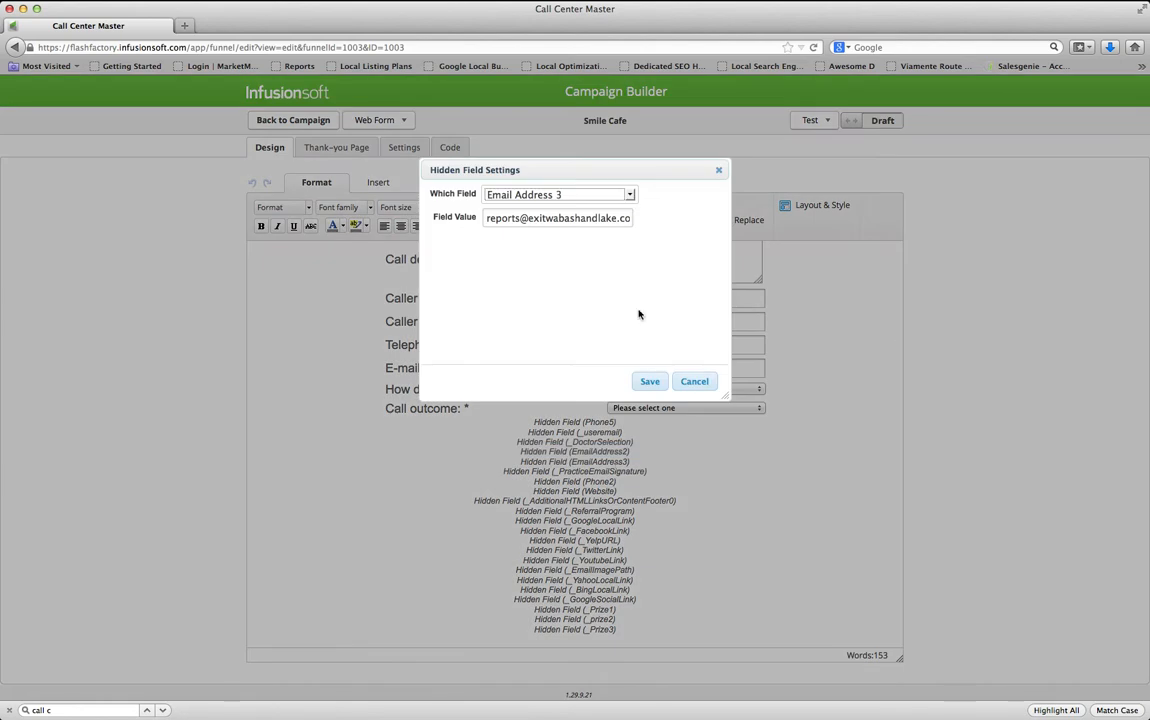
left_click_drag(491, 218, 685, 222)
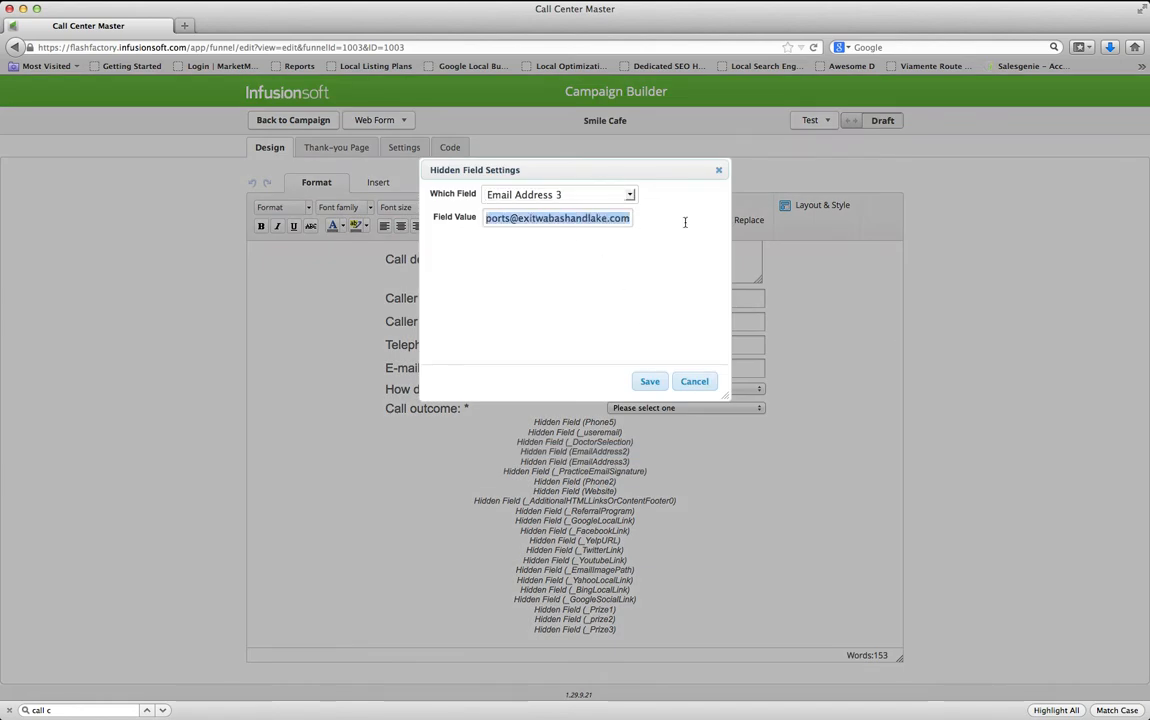
left_click(648, 386)
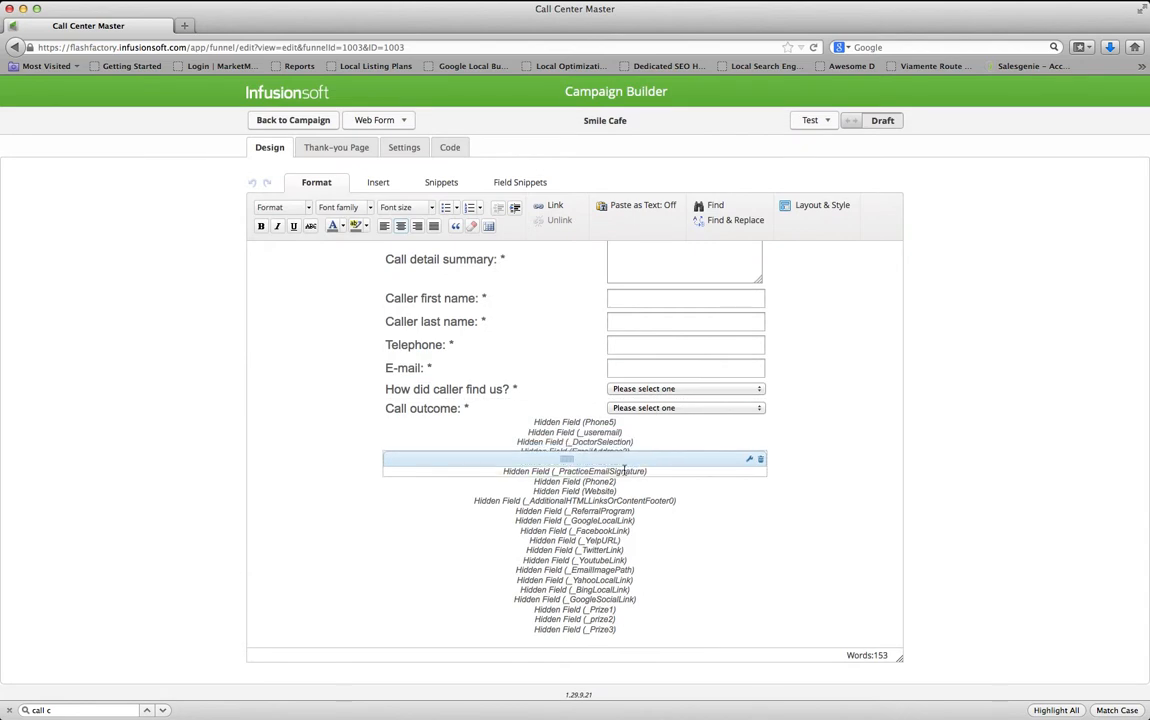
Change the Practice Email Signature value from Sugarpine Dental to 'Smile Cafe' and save
double_click(624, 470)
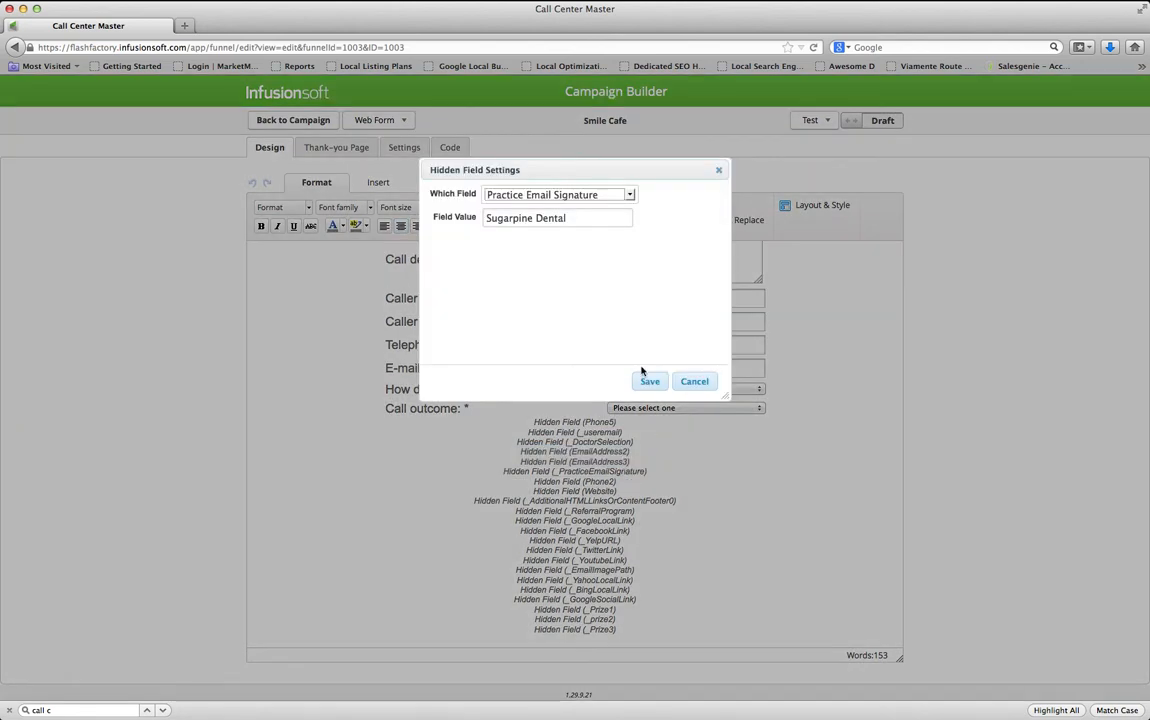
left_click_drag(581, 220, 480, 218)
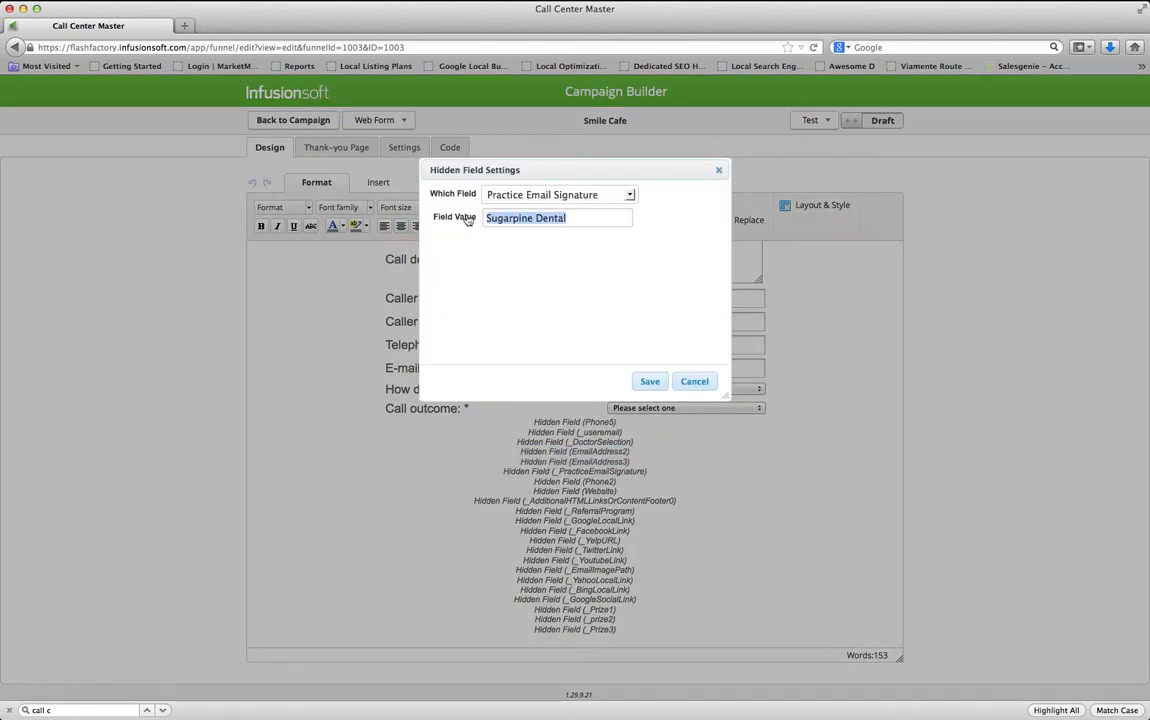
key("super+Tab")
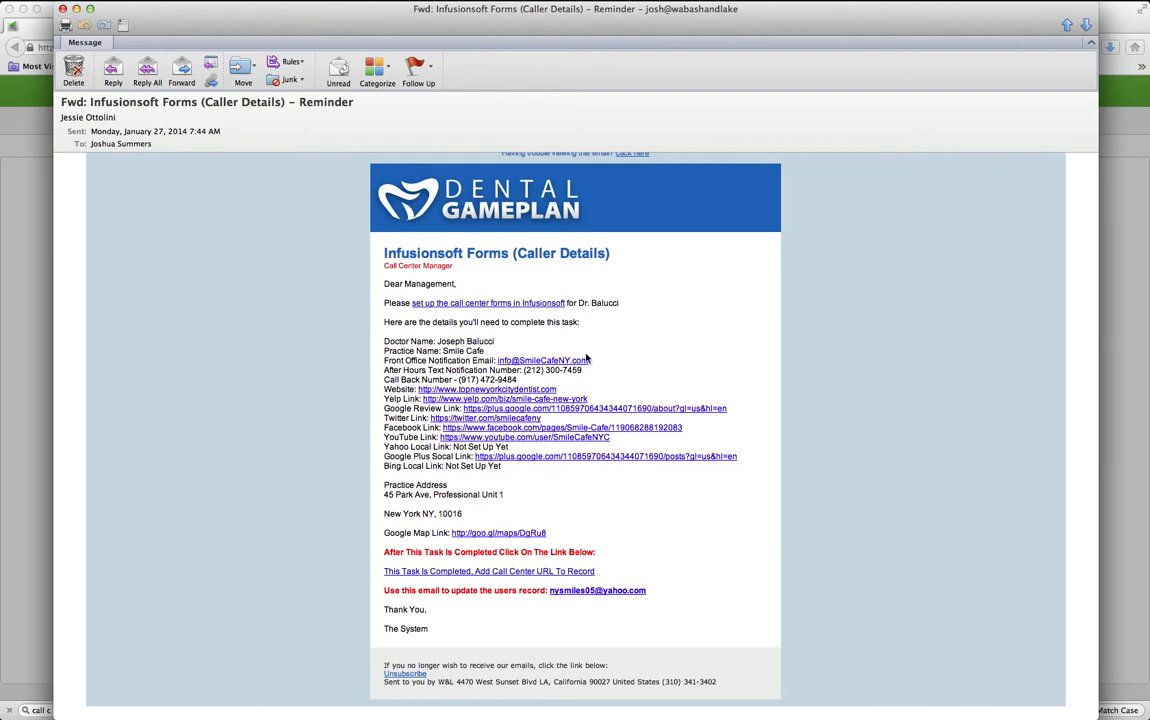
left_click_drag(486, 351, 446, 349)
key("super+c")
key("super+Tab")
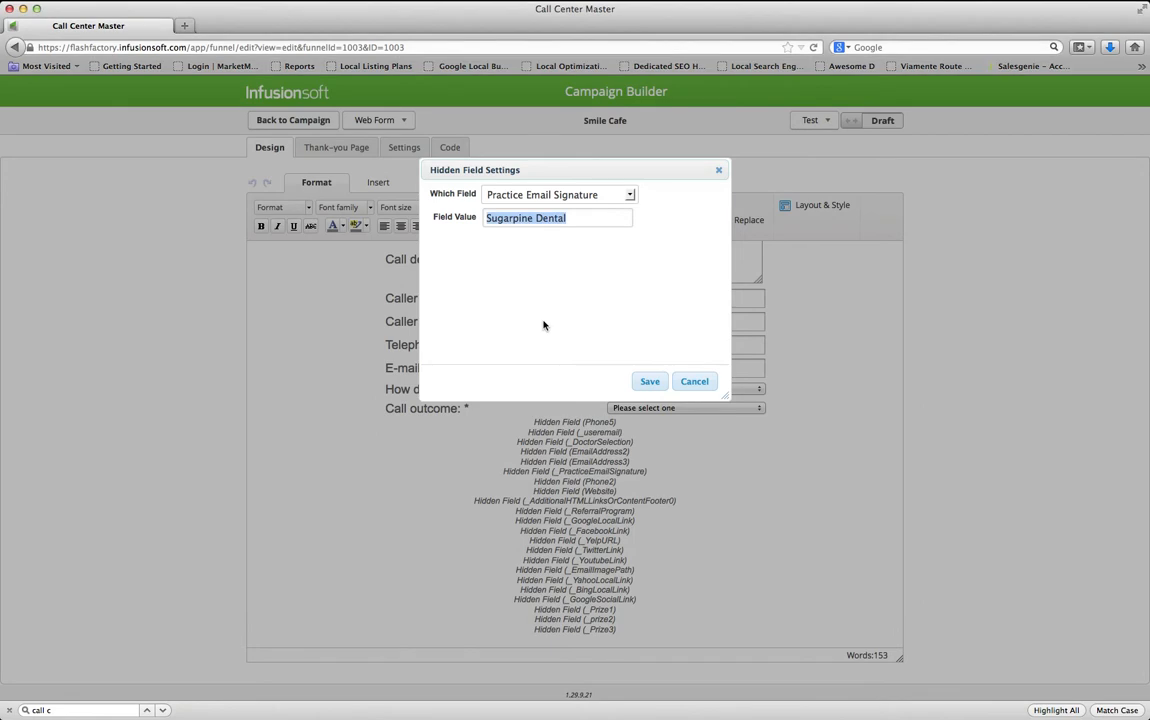
left_click_drag(596, 219, 468, 220)
key("super+v")
type("De")
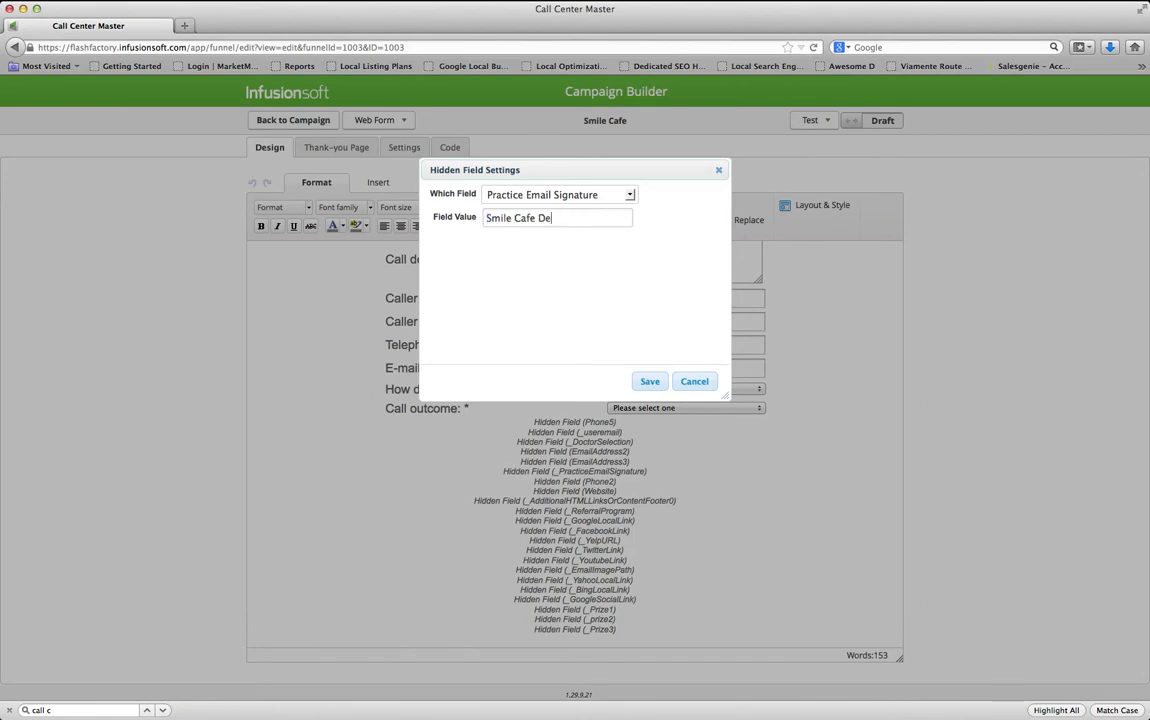
type("ntal Off")
key("BackSpace")
key("BackSpace")
key("BackSpace")
key("BackSpace")
left_click_drag(554, 213, 465, 216)
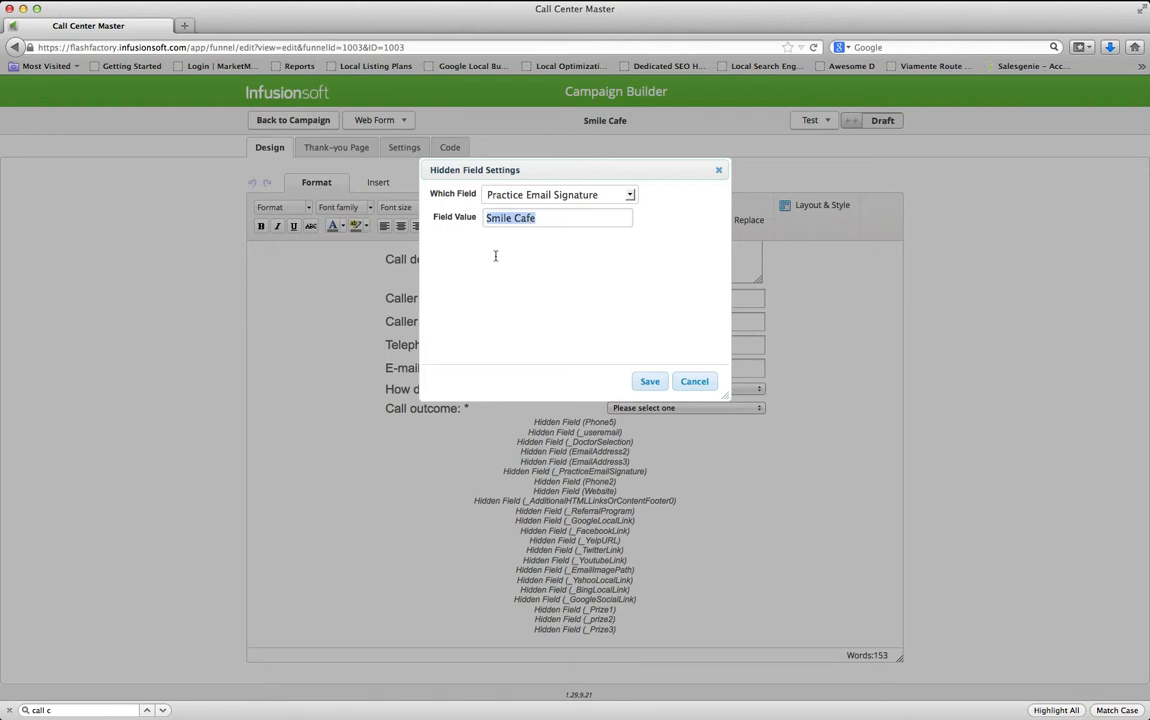
left_click(651, 385)
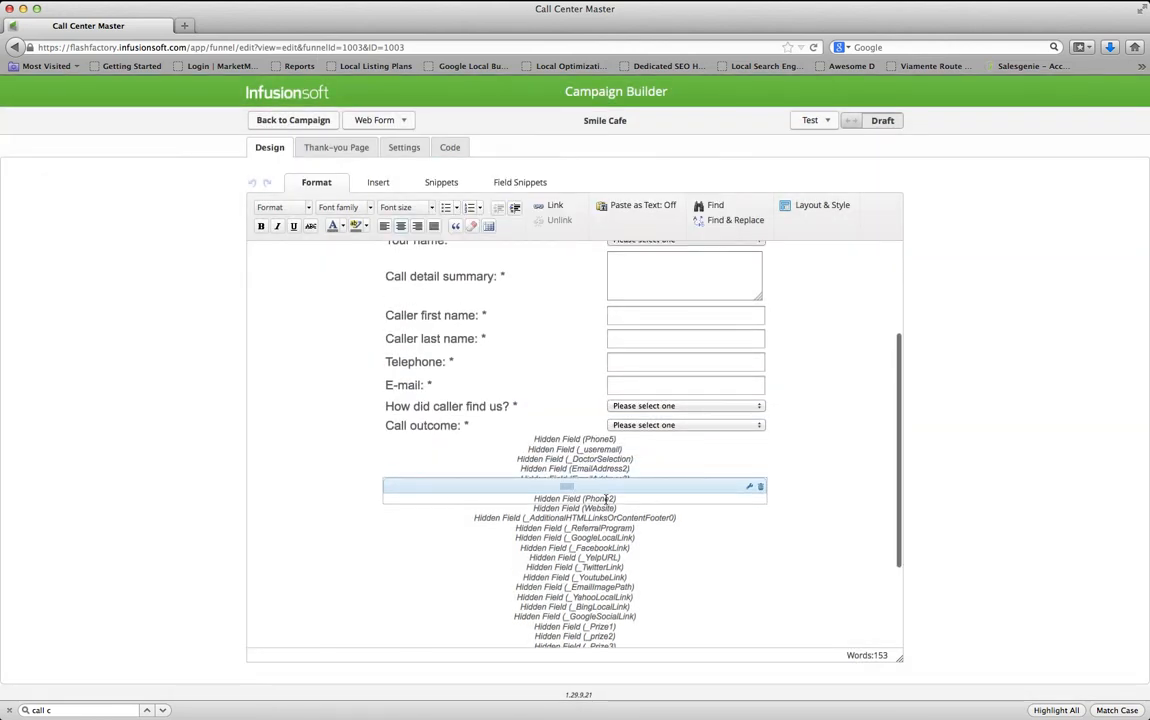
Replace the Phone 2 hidden field value with the call back number from the email
double_click(604, 498)
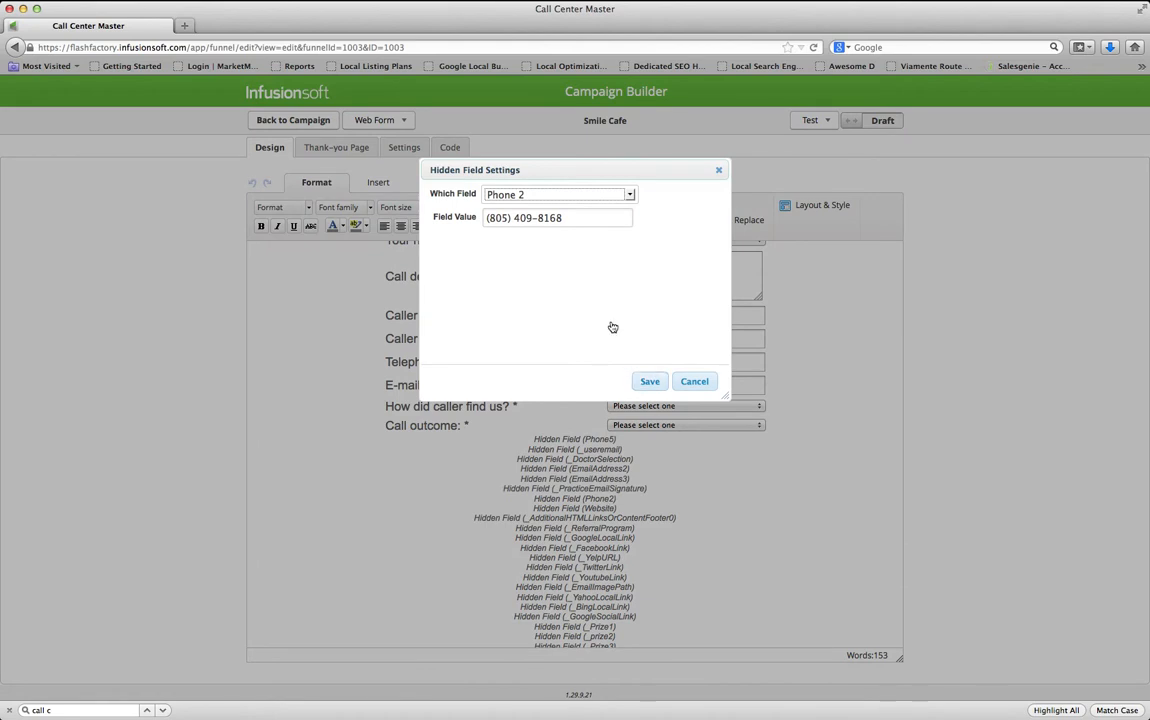
key("super+Tab")
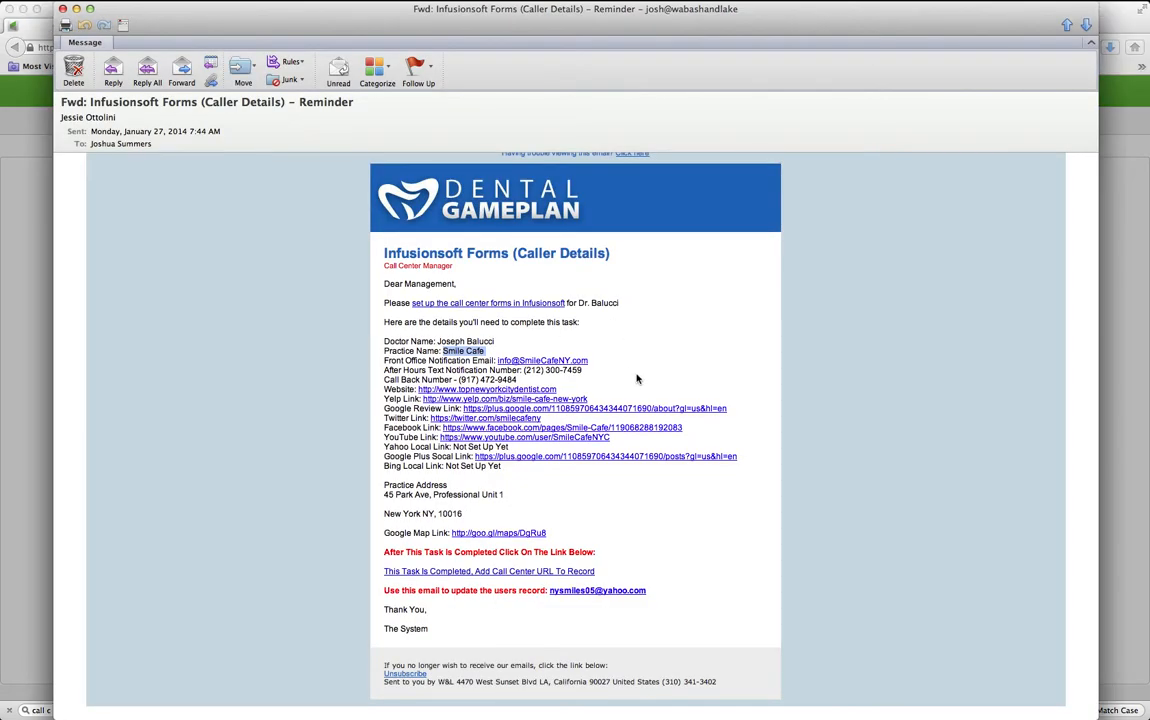
left_click(638, 377)
left_click_drag(520, 379, 465, 380)
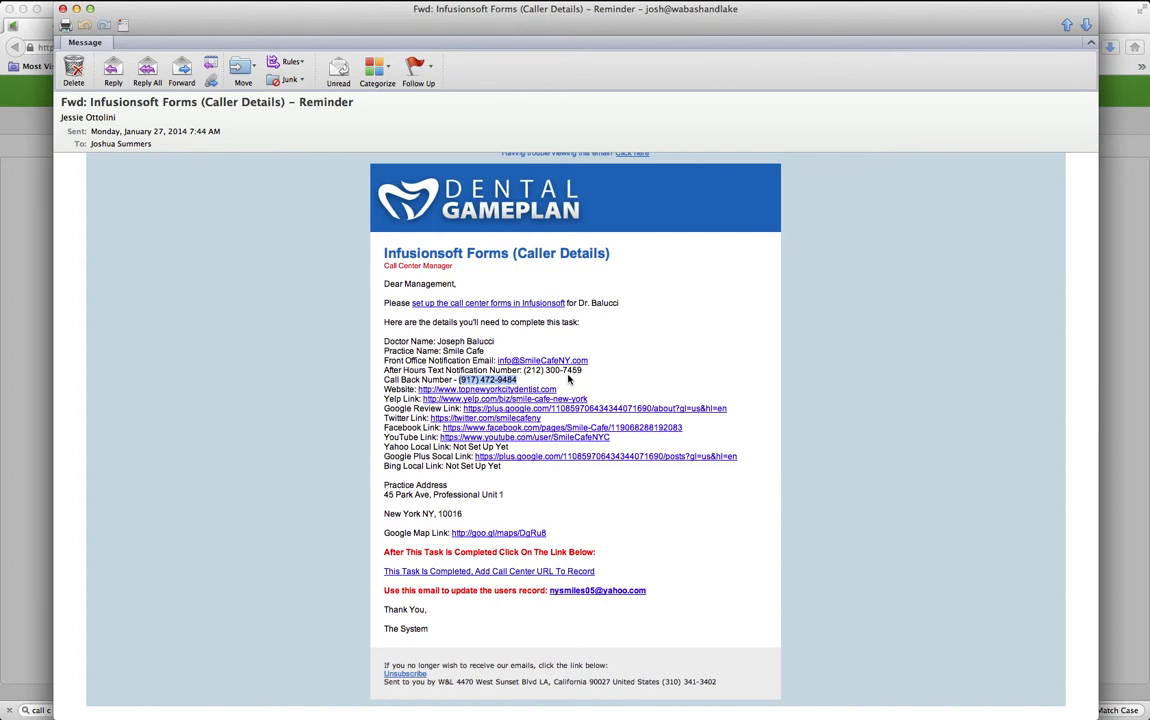
key("super+Tab")
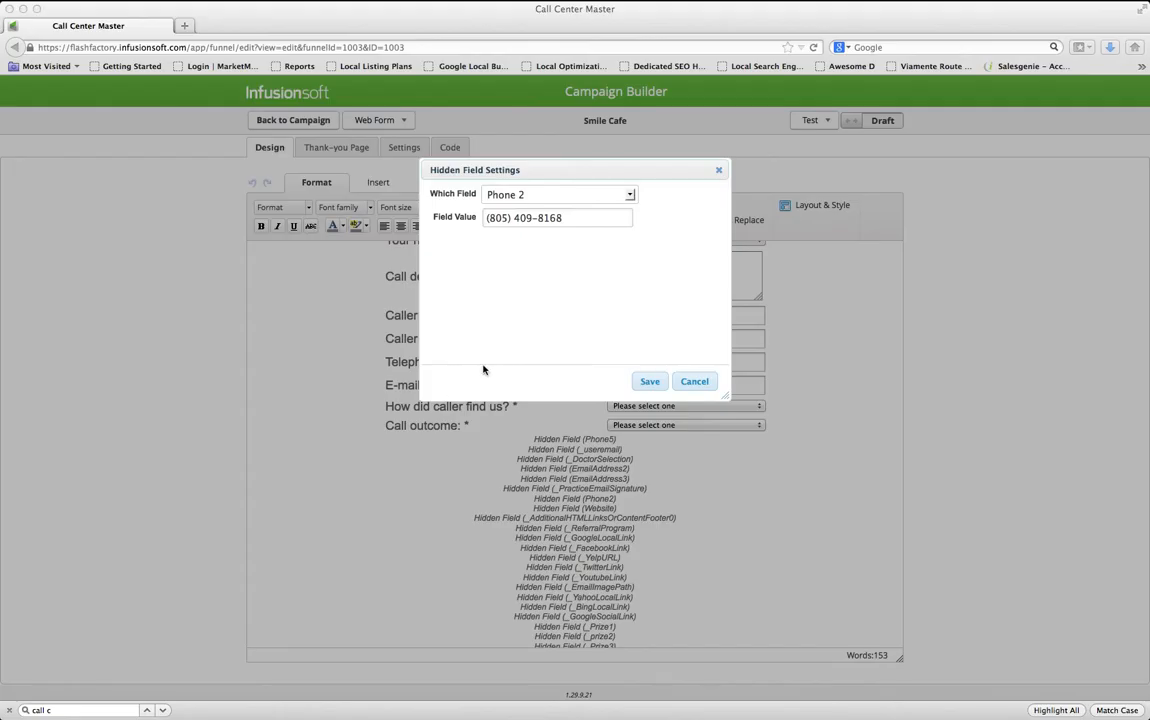
left_click(567, 218)
key("super+a")
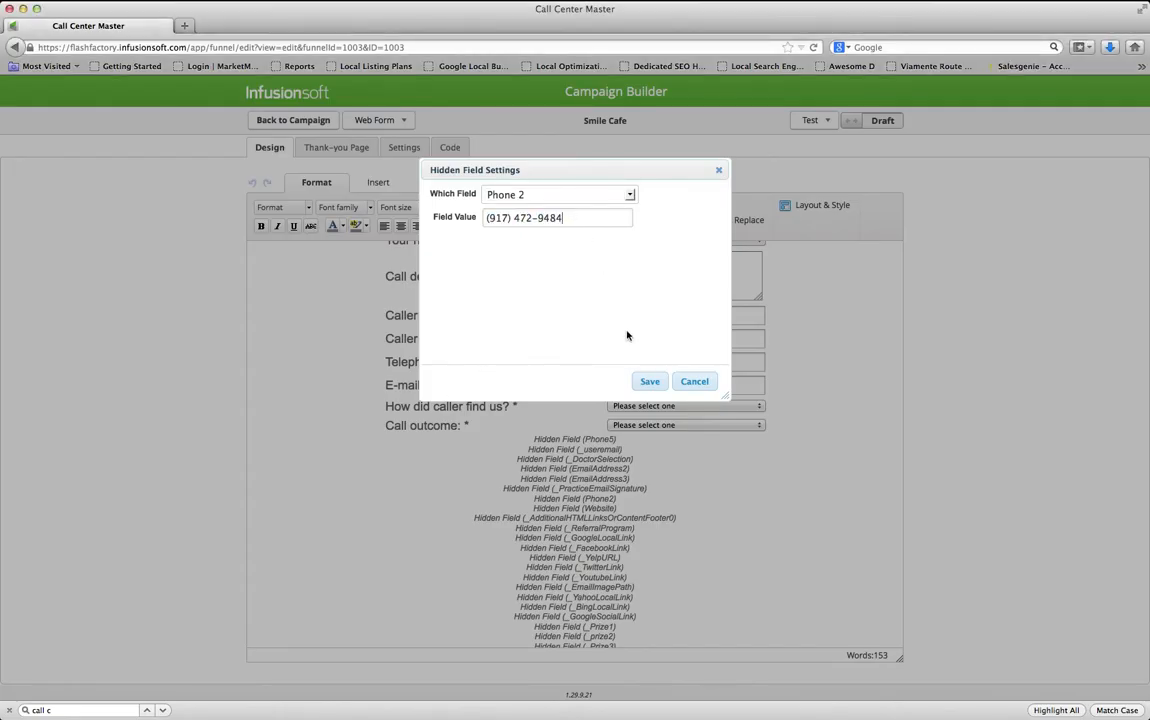
left_click(647, 381)
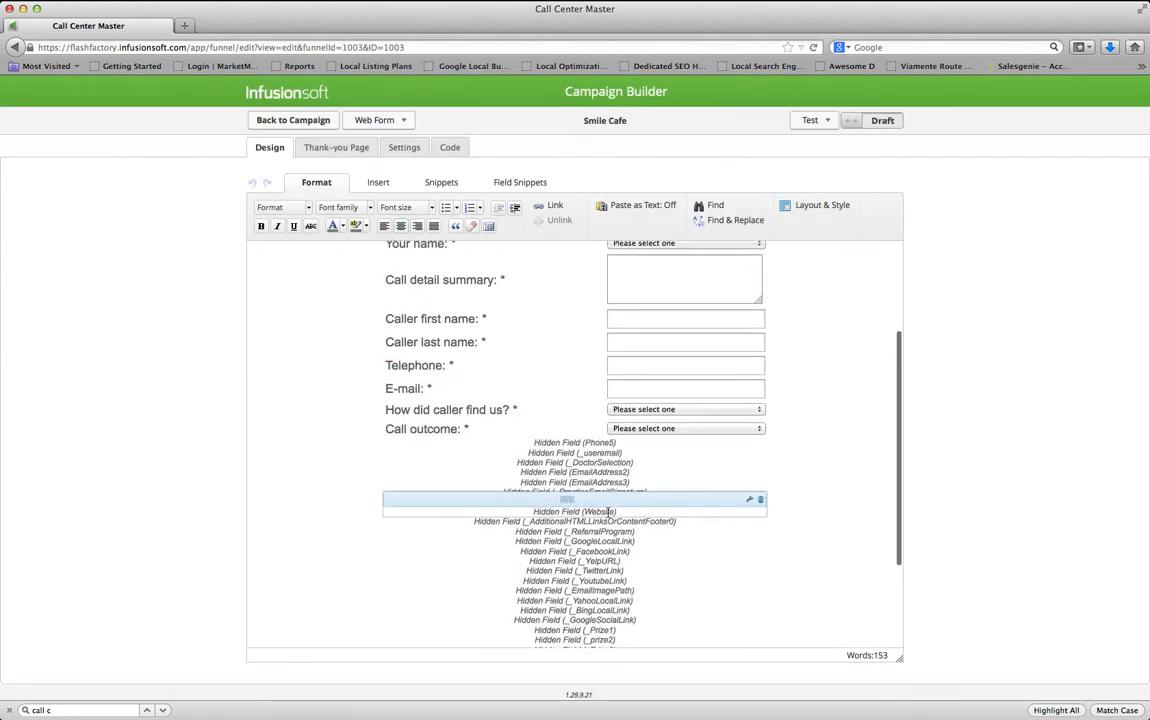
Set the Website hidden field to the practice website URL copied from the email
double_click(607, 511)
key("super+Tab")
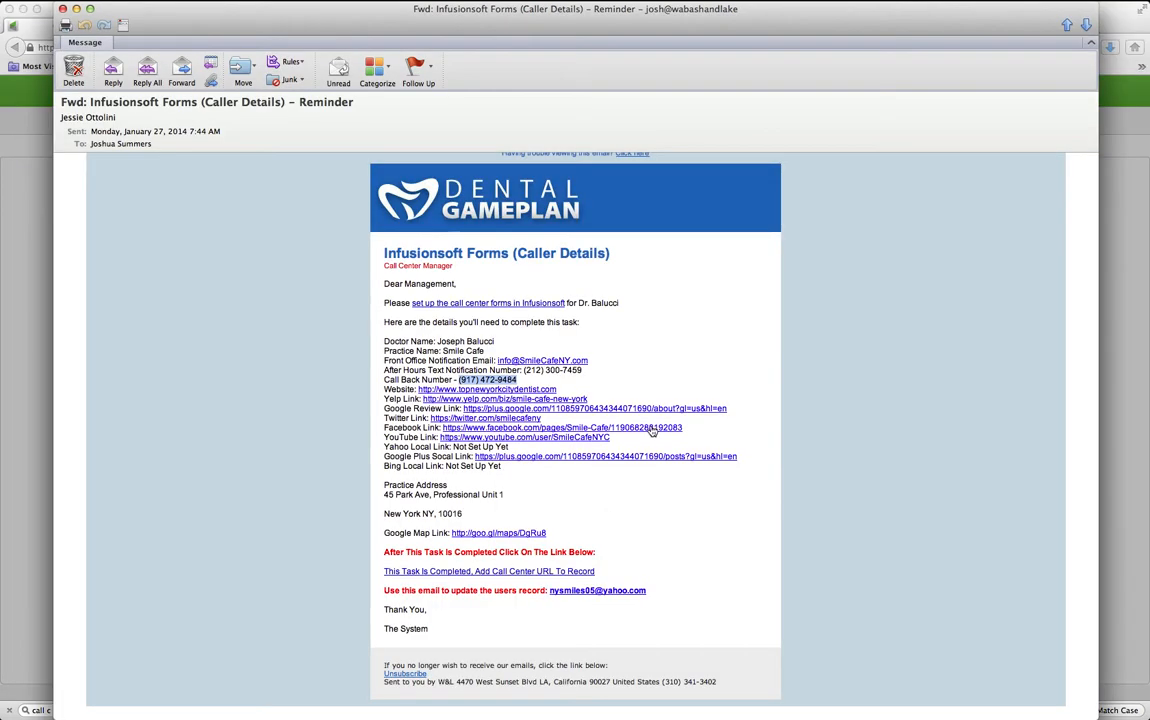
left_click_drag(557, 389, 421, 390)
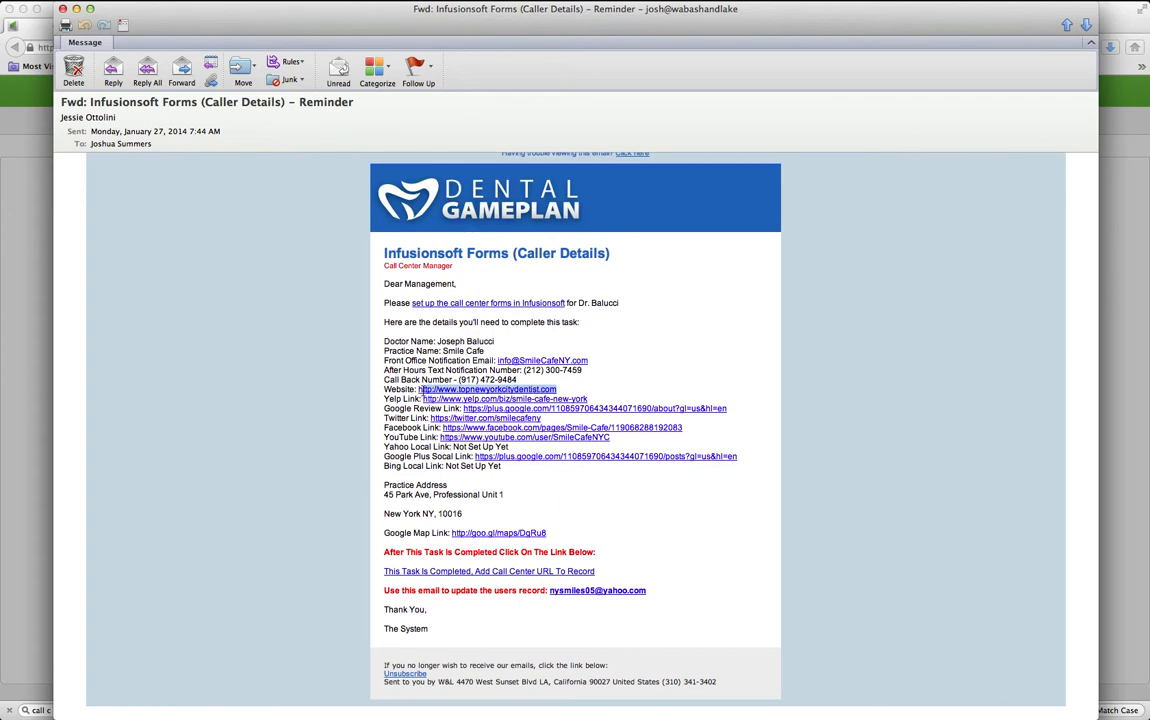
key("super+Tab")
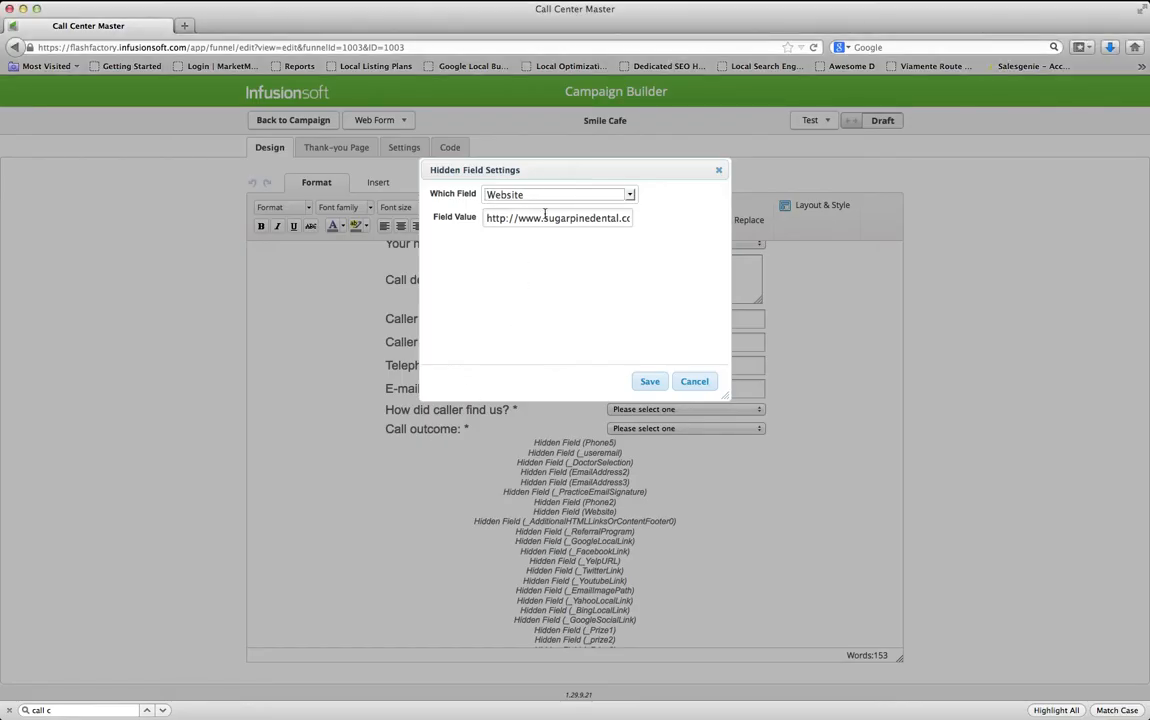
key("super+a")
type("www.sugarpinesmilesdental.com")
left_click(649, 381)
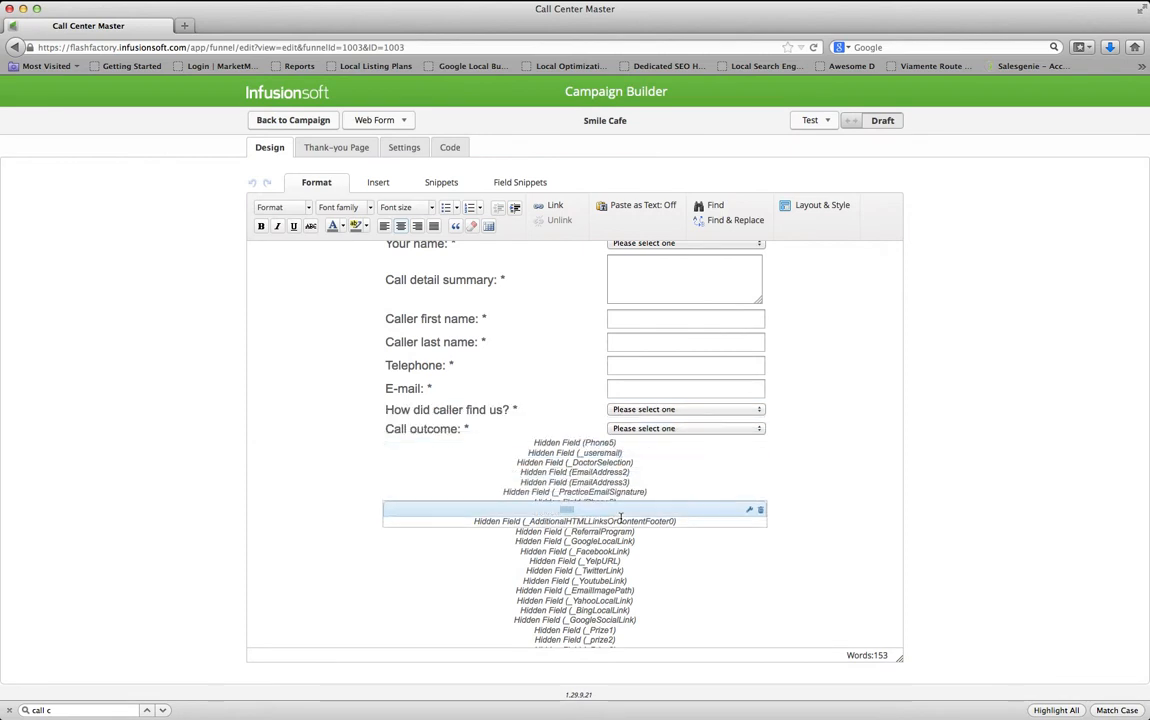
double_click(620, 521)
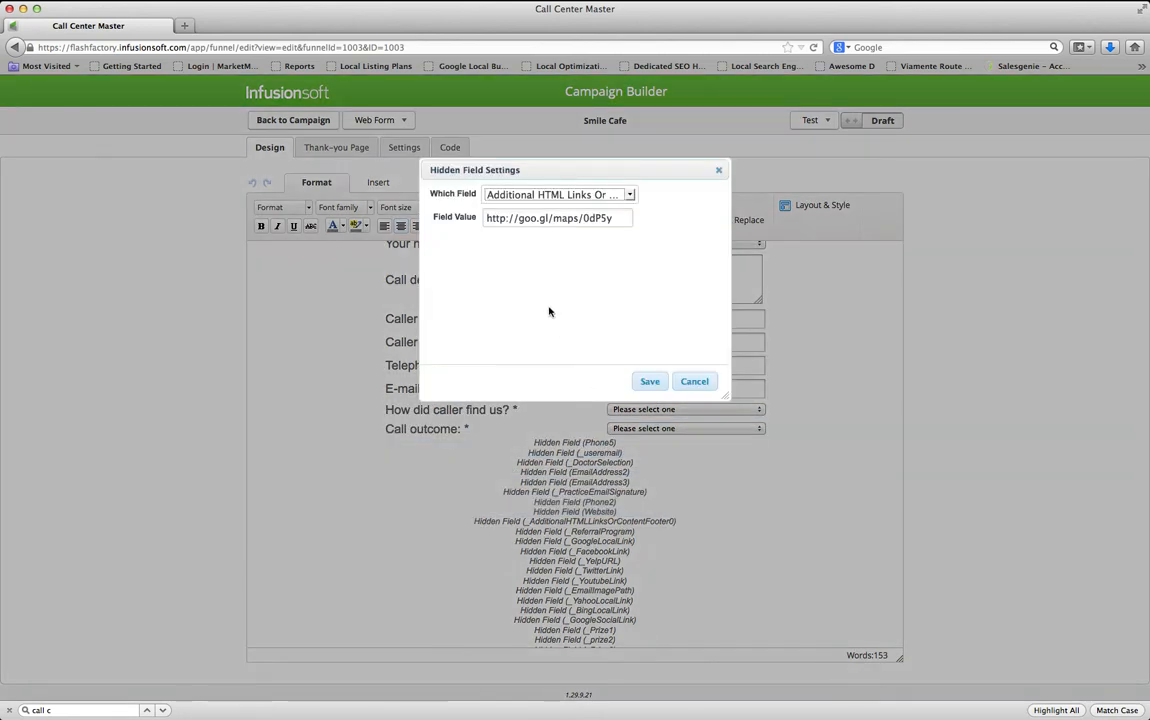
left_click_drag(622, 218, 473, 214)
left_click(506, 220)
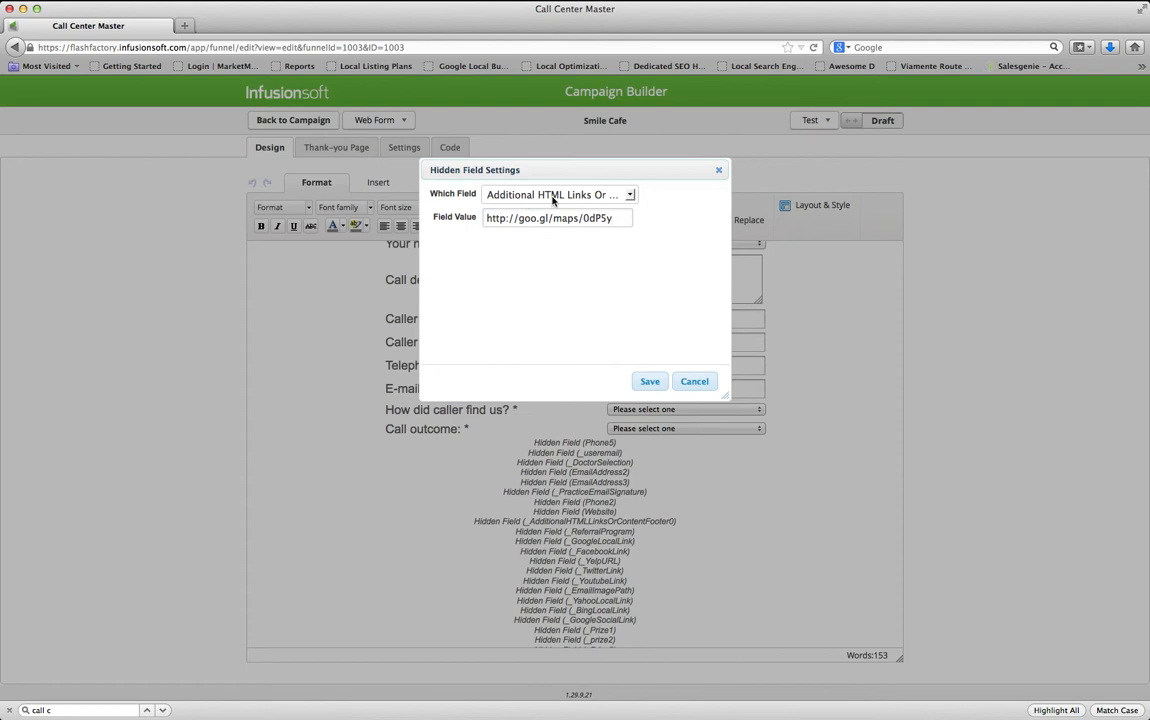
key("super+Tab")
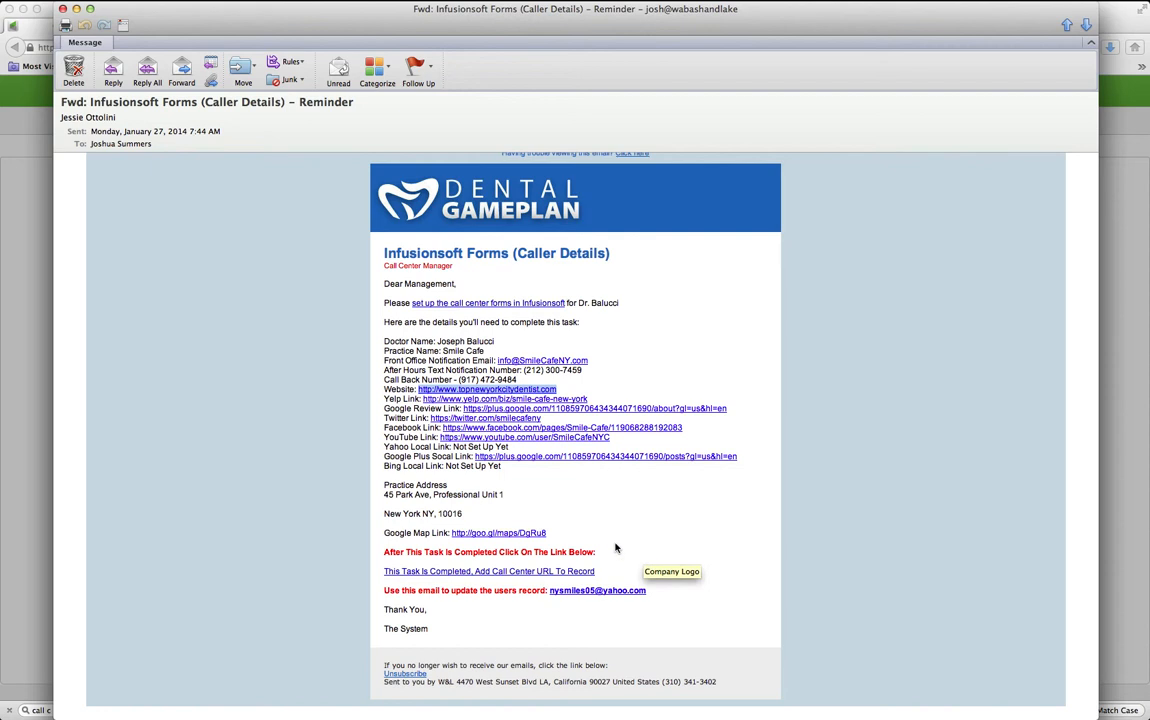
left_click_drag(548, 533, 453, 532)
key("super+c")
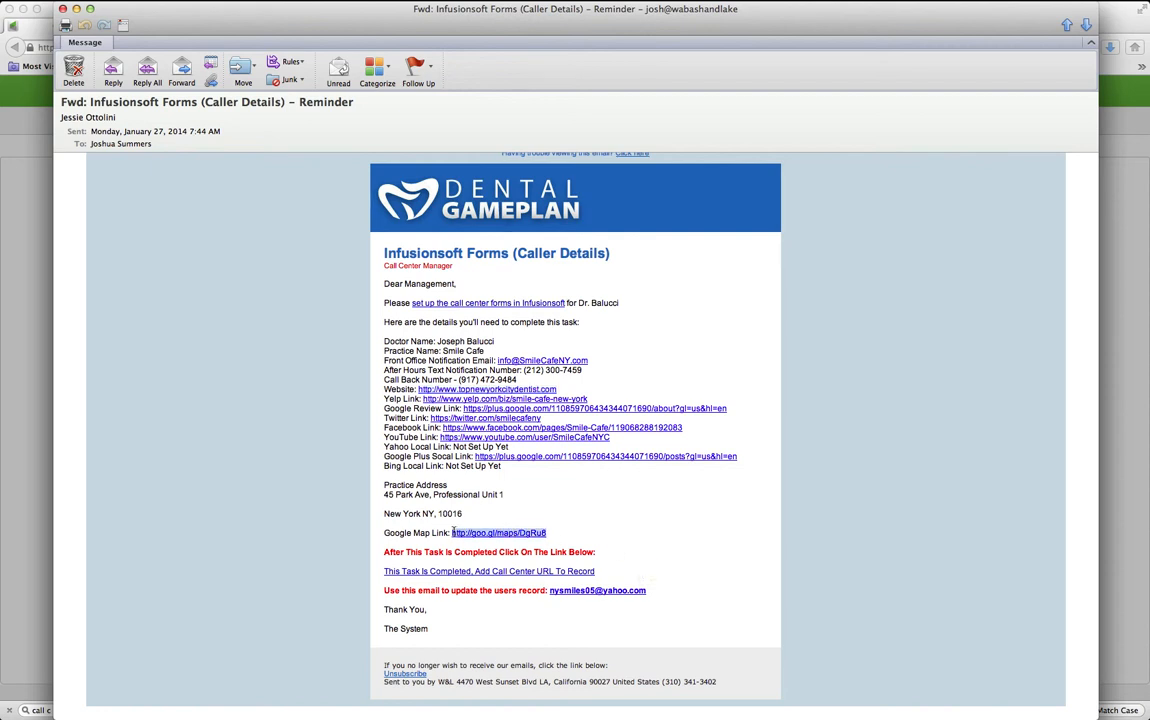
key("super+Tab")
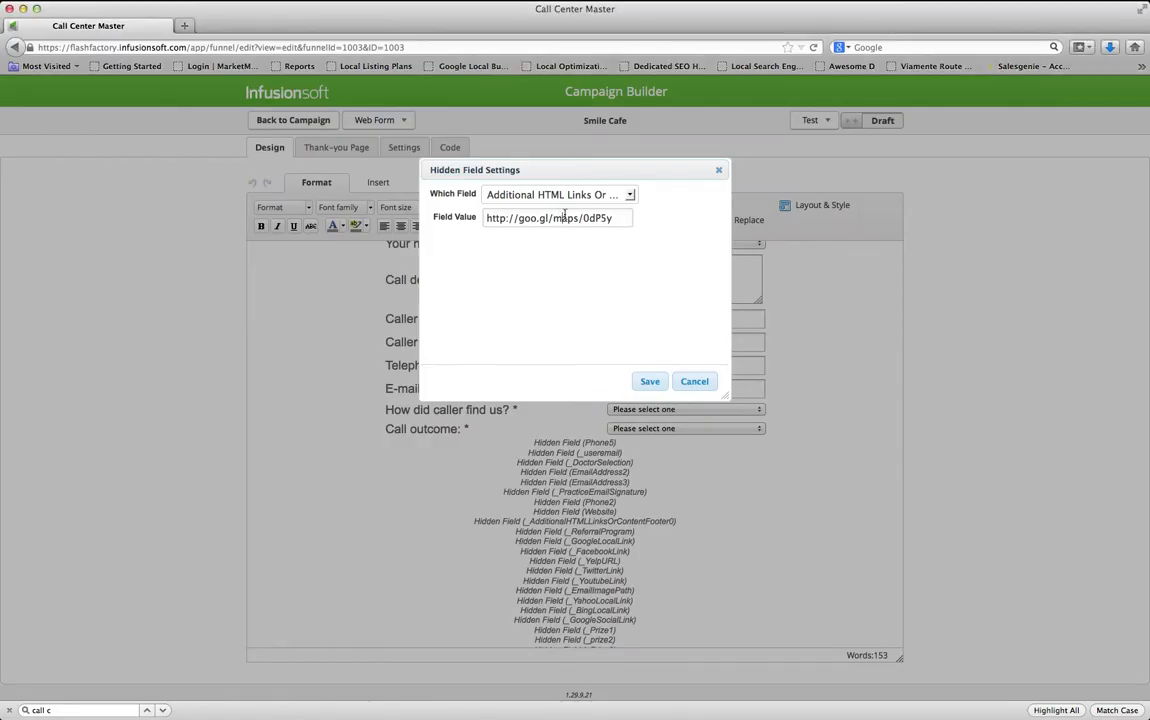
triple_click(576, 217)
key("super+v")
left_click(648, 382)
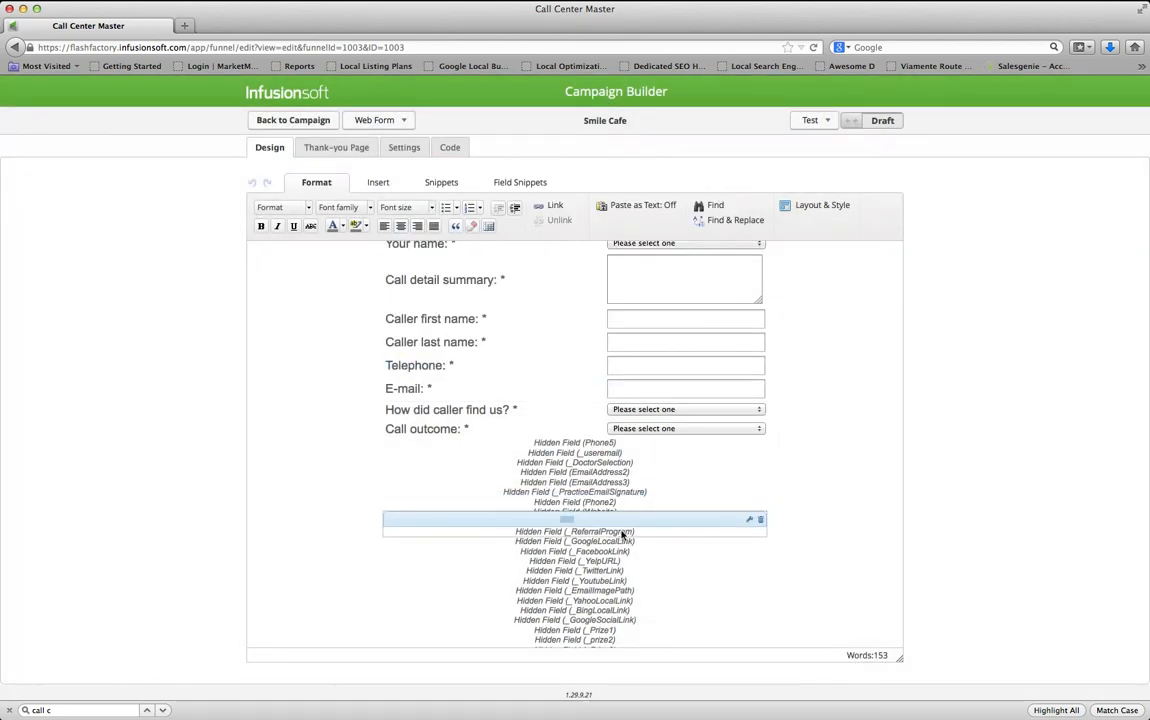
Save the Referral Program hidden field with the value Yes
double_click(622, 535)
double_click(520, 218)
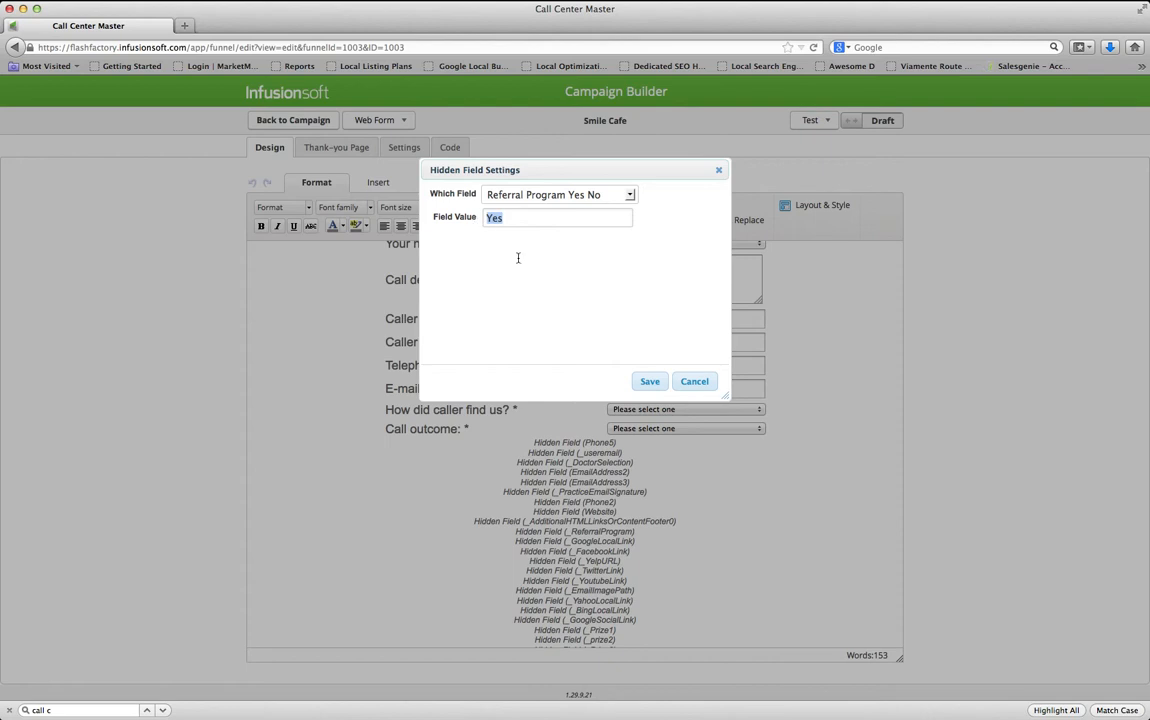
left_click(641, 384)
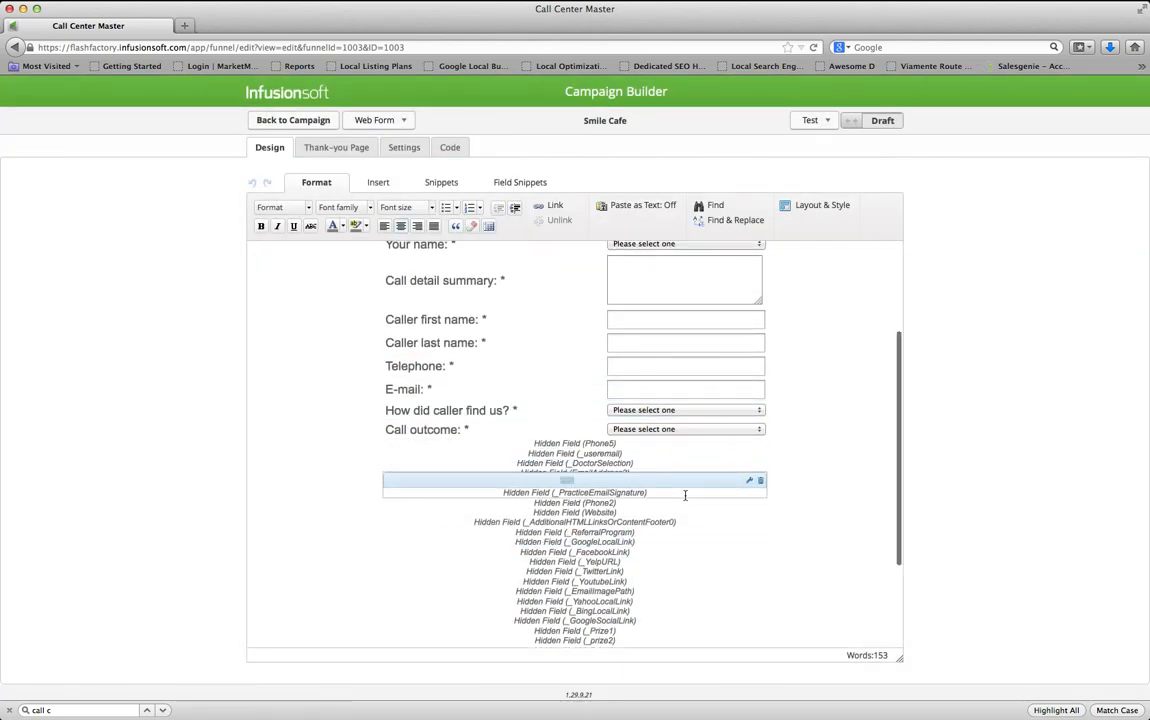
Paste the email's Google Review link into the Google Local Link hidden field and save it
left_click(627, 541)
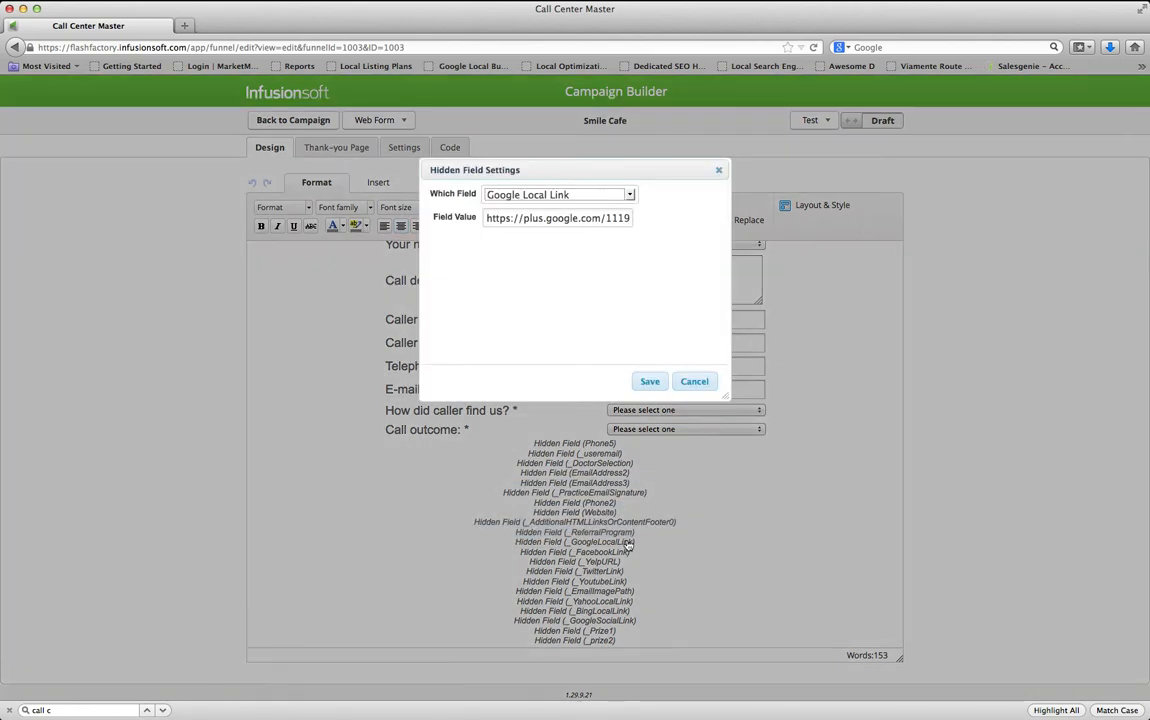
key("super+Tab")
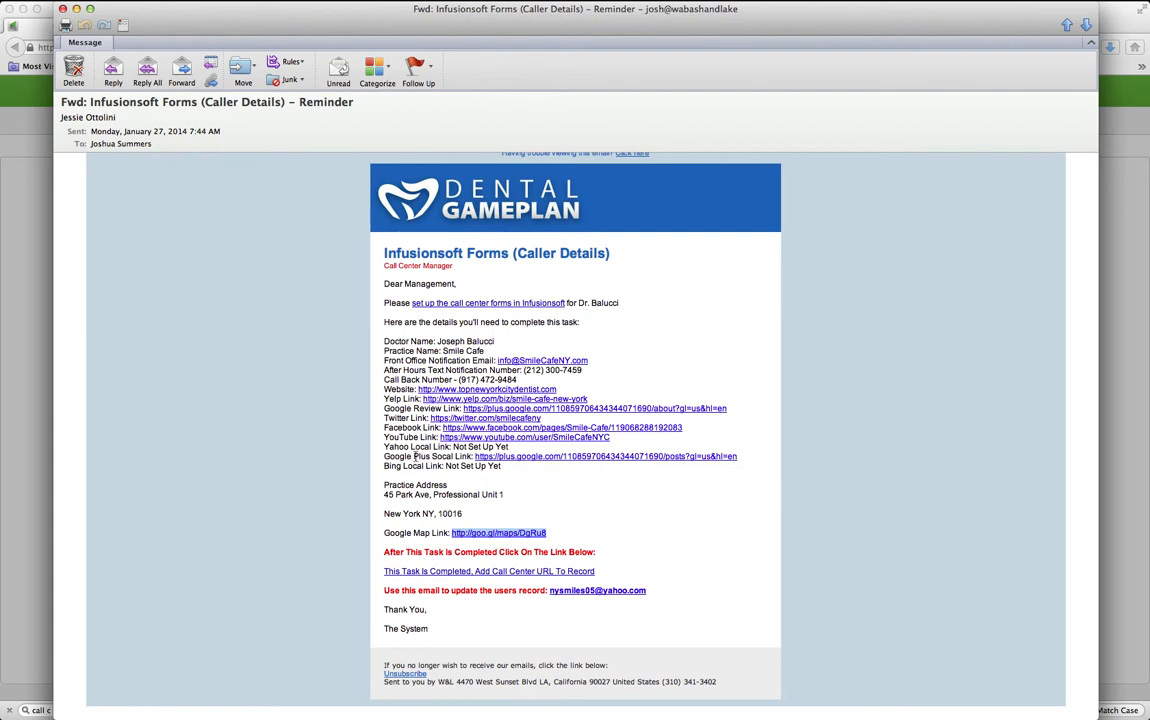
left_click_drag(431, 457, 469, 457)
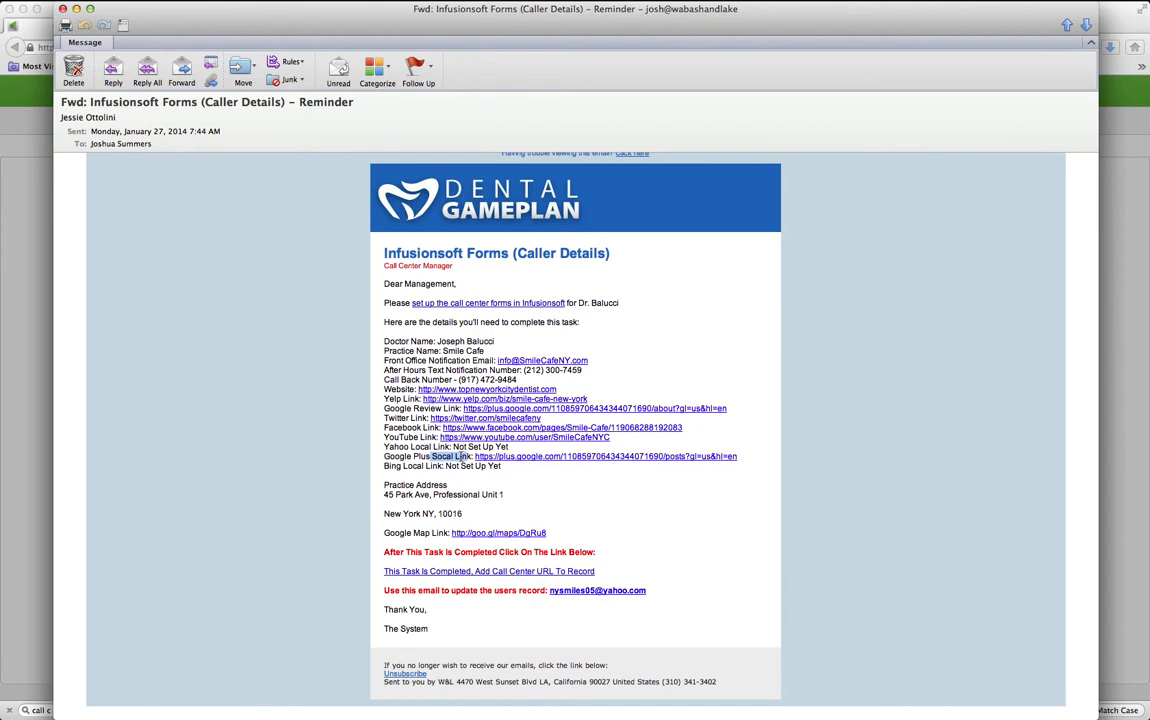
left_click_drag(390, 410, 442, 410)
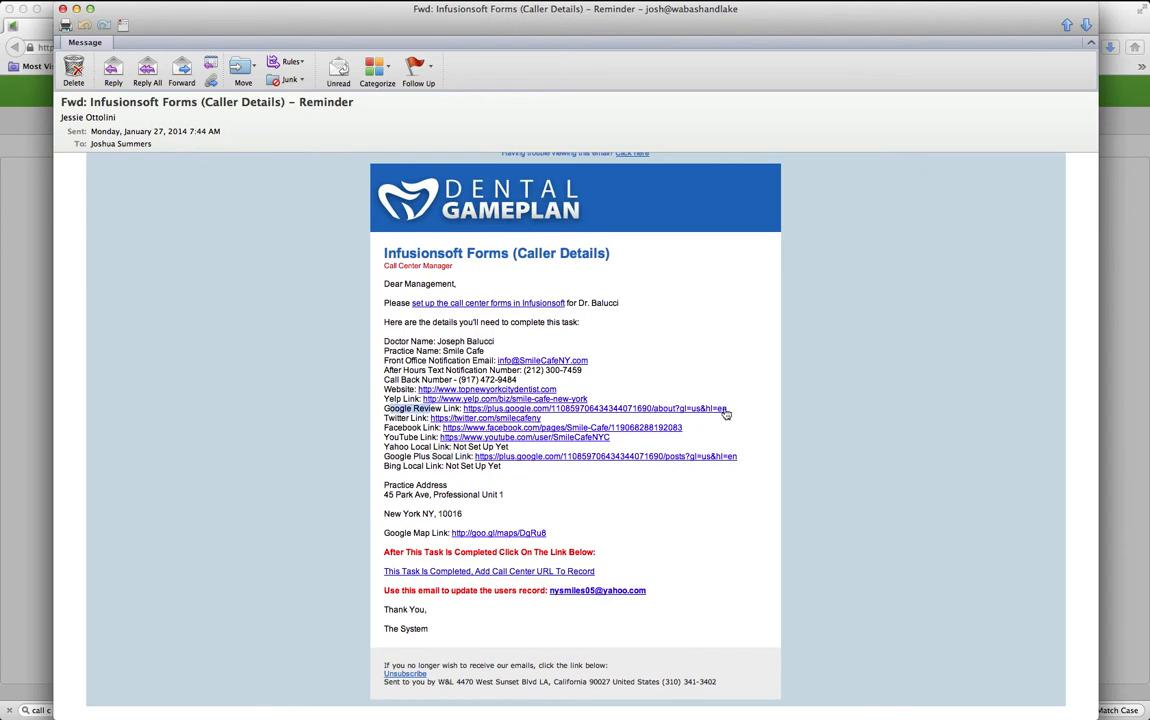
left_click_drag(729, 410, 469, 410)
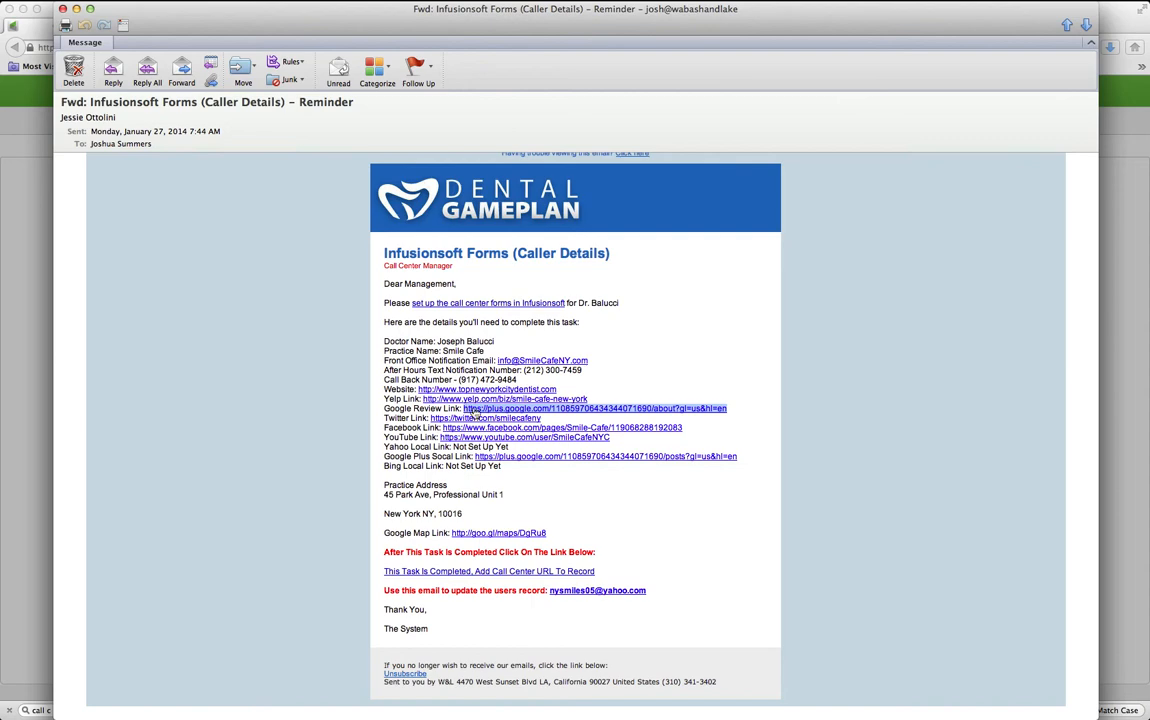
key("super+Tab")
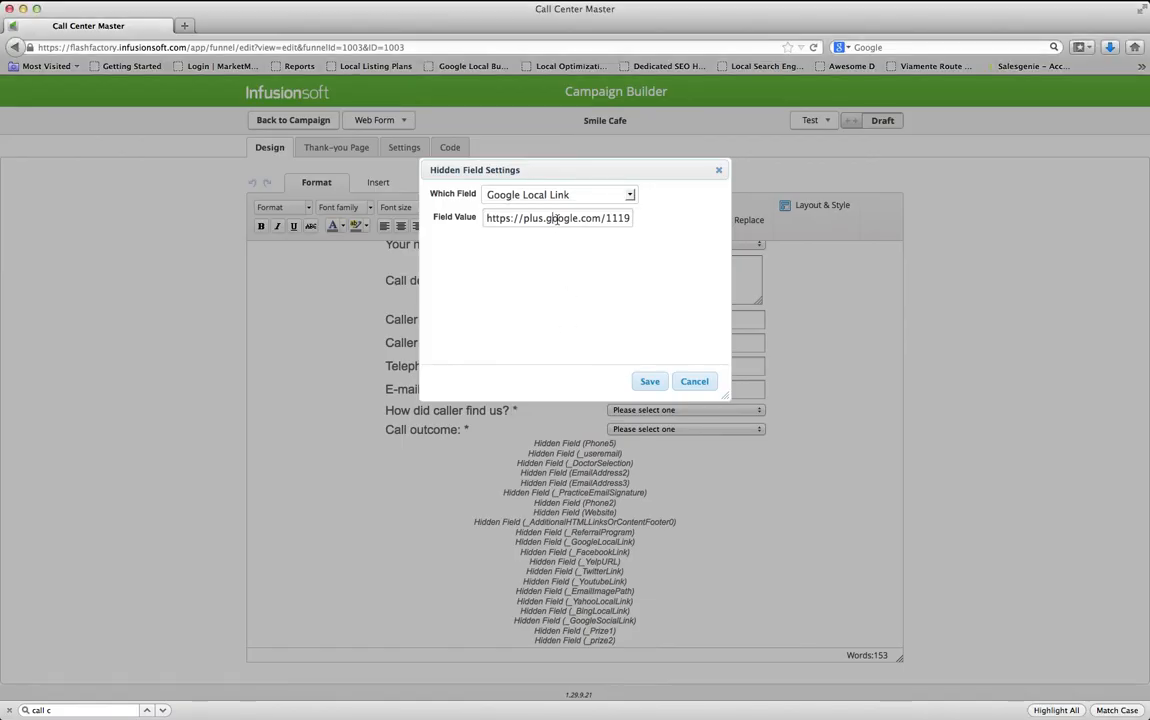
key("super+a")
key("super+v")
key("super+a")
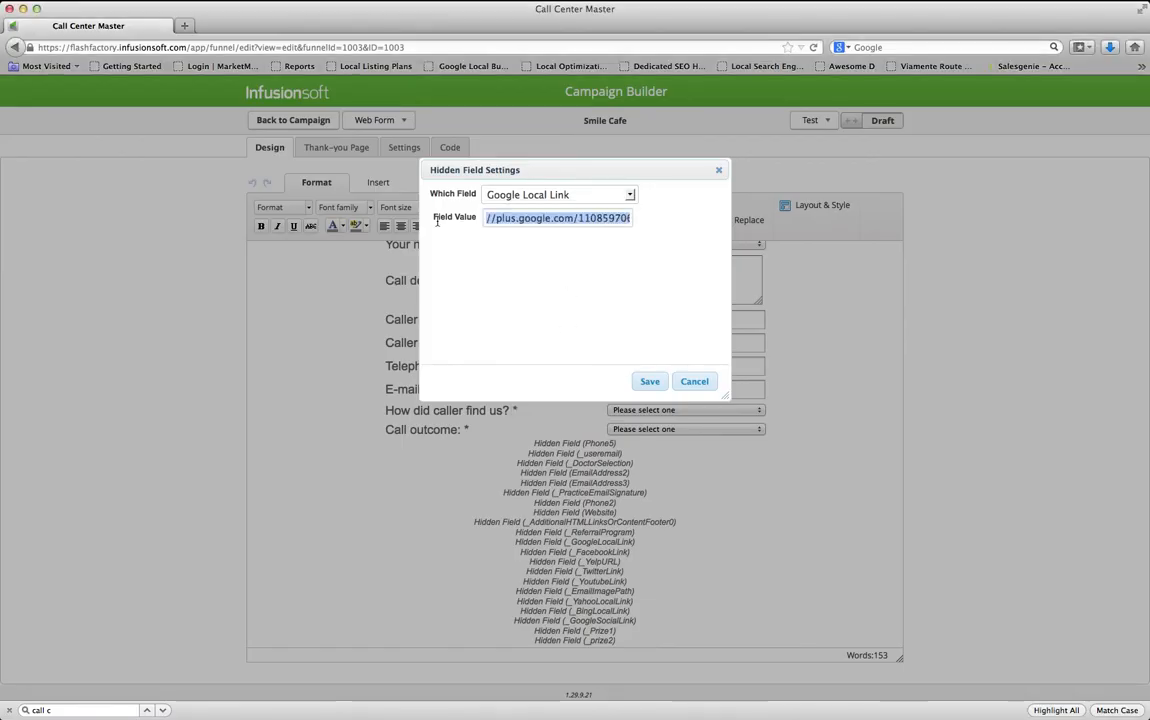
left_click(648, 383)
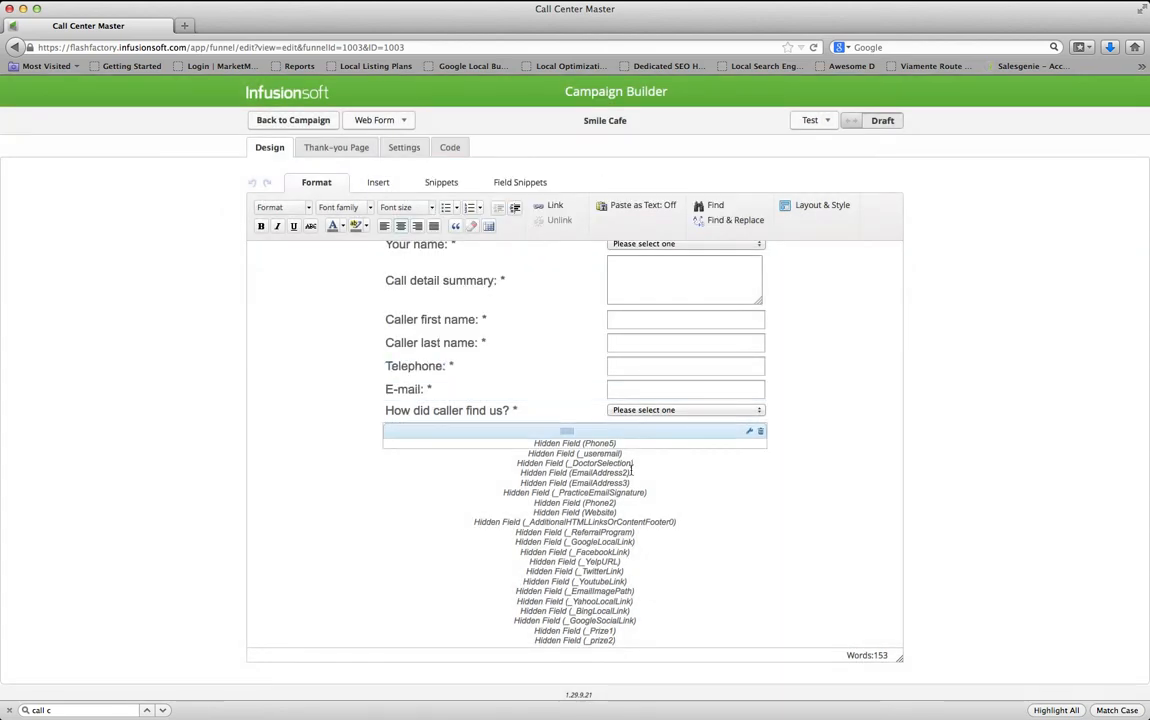
left_click_drag(632, 467, 619, 551)
Paste the Smile-Cafe Facebook page URL from the email into the Facebook Link field and save
double_click(619, 554)
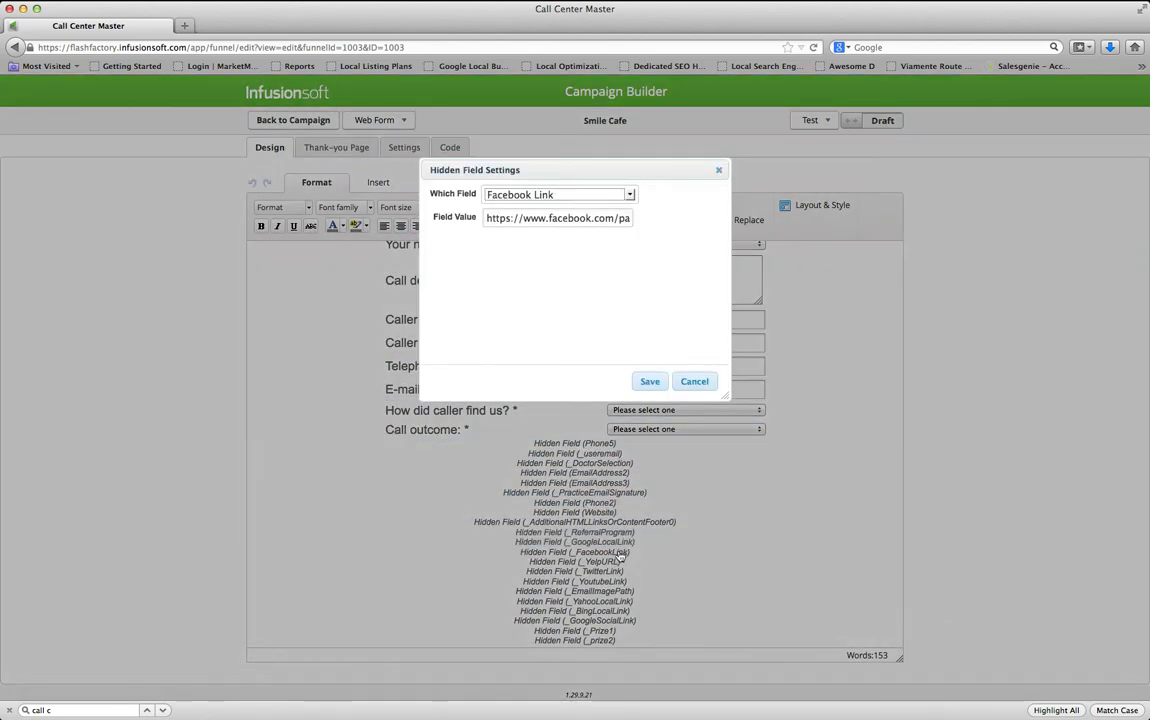
key("super+Tab")
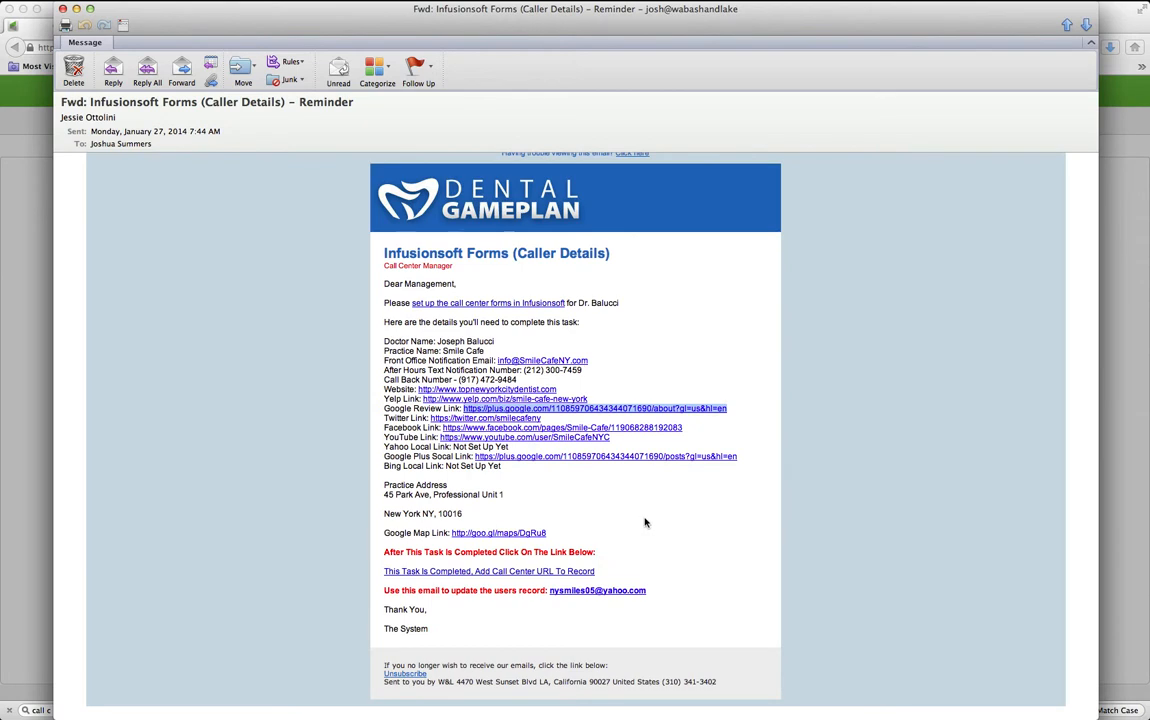
left_click_drag(684, 428, 442, 428)
key("super+c")
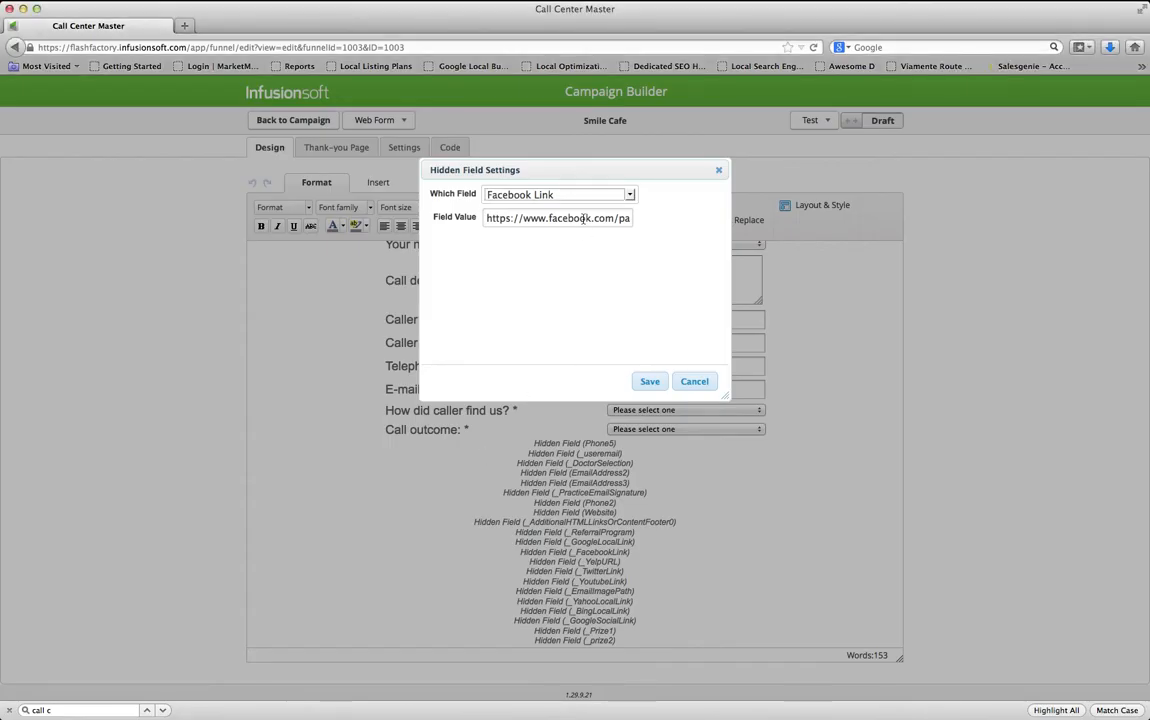
triple_click(583, 219)
key("super+v")
left_click_drag(593, 219, 455, 220)
left_click(586, 219)
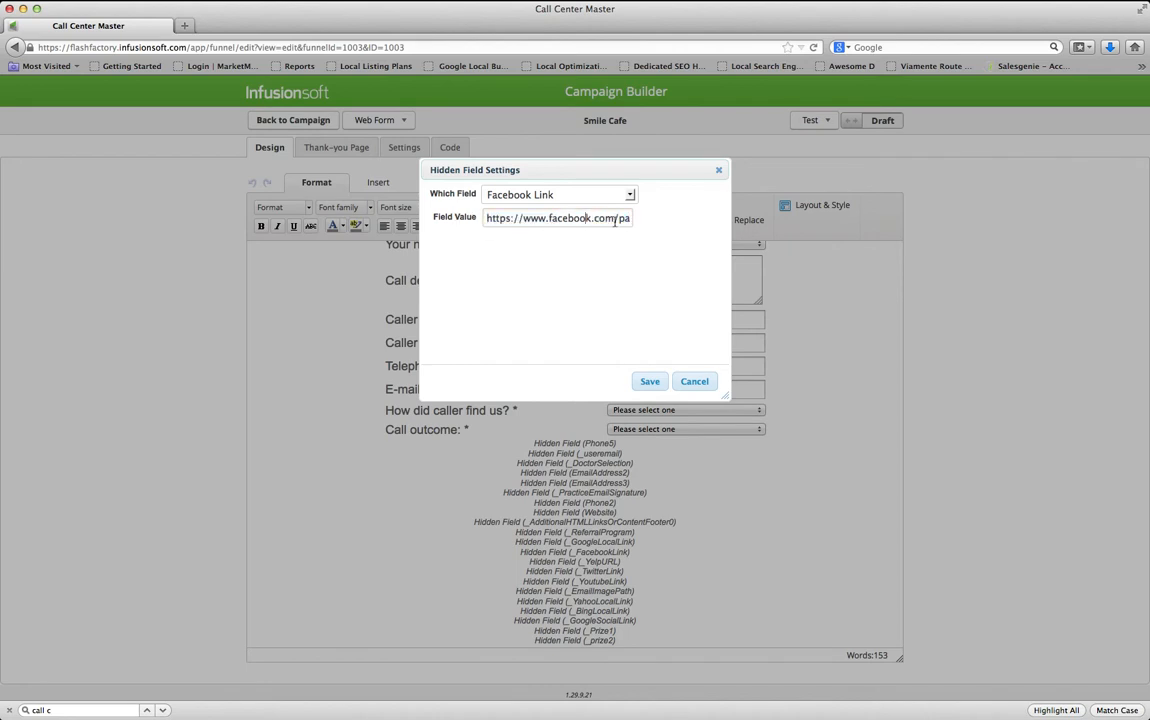
left_click_drag(548, 219, 616, 219)
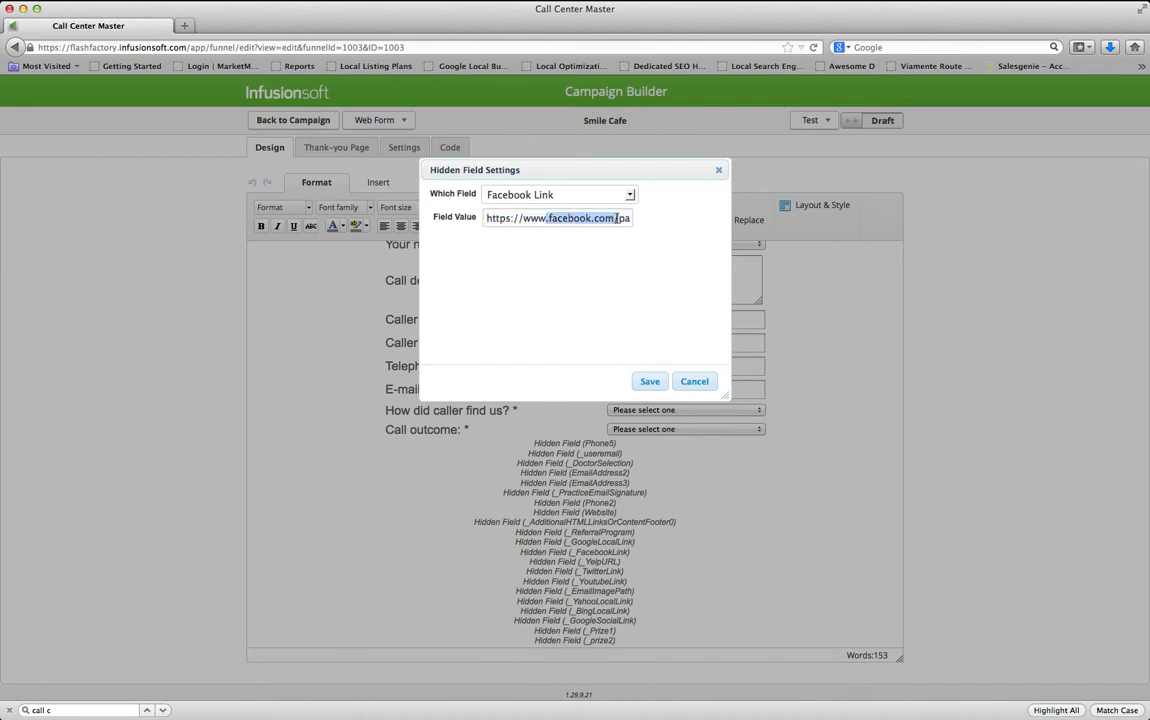
left_click(649, 381)
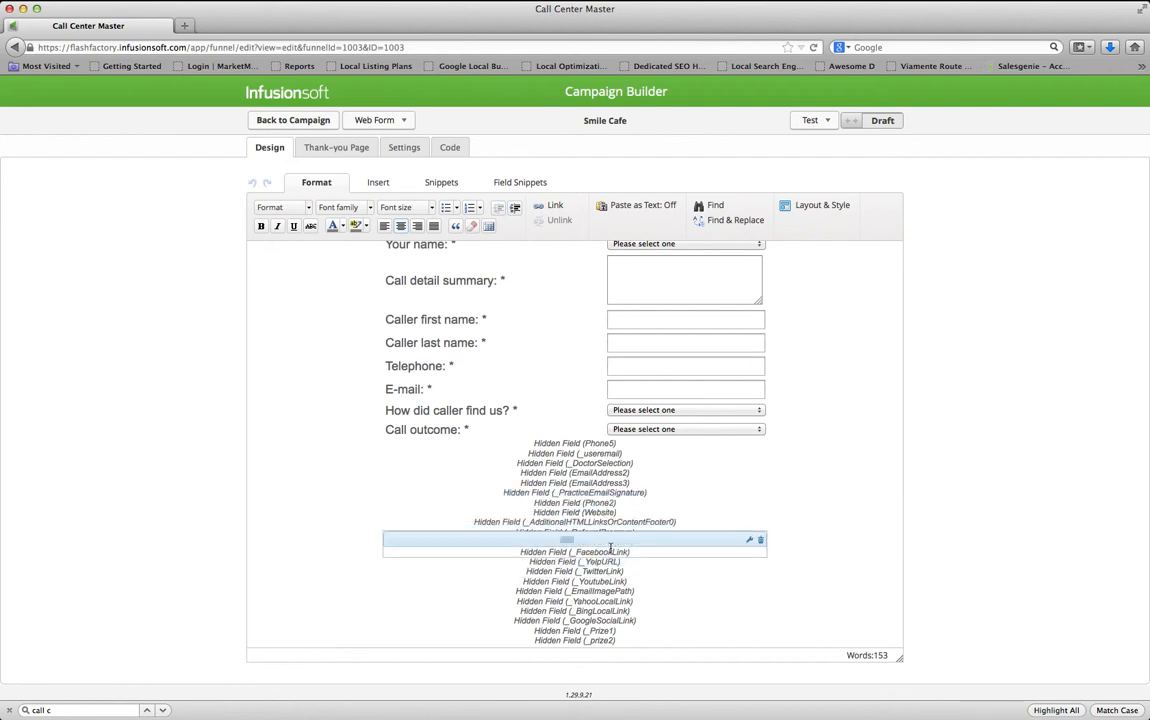
Set the Yelp URL hidden field to the practice's smile-cafe-new-york Yelp link
double_click(605, 561)
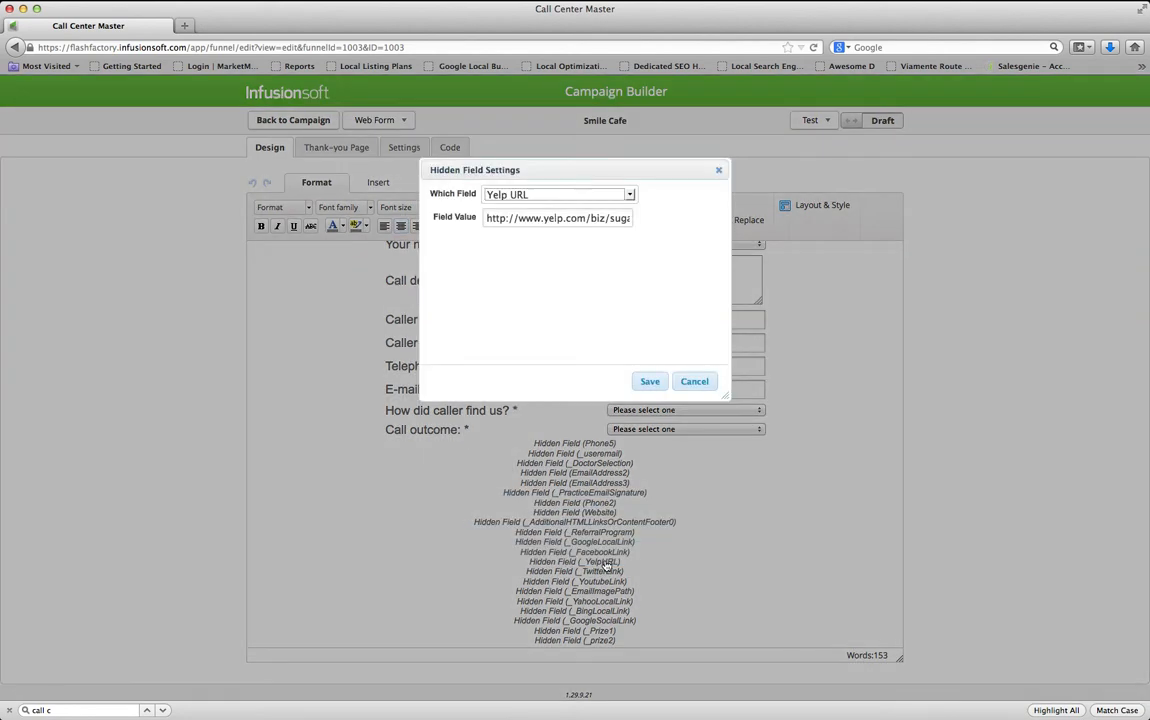
key("super+Tab")
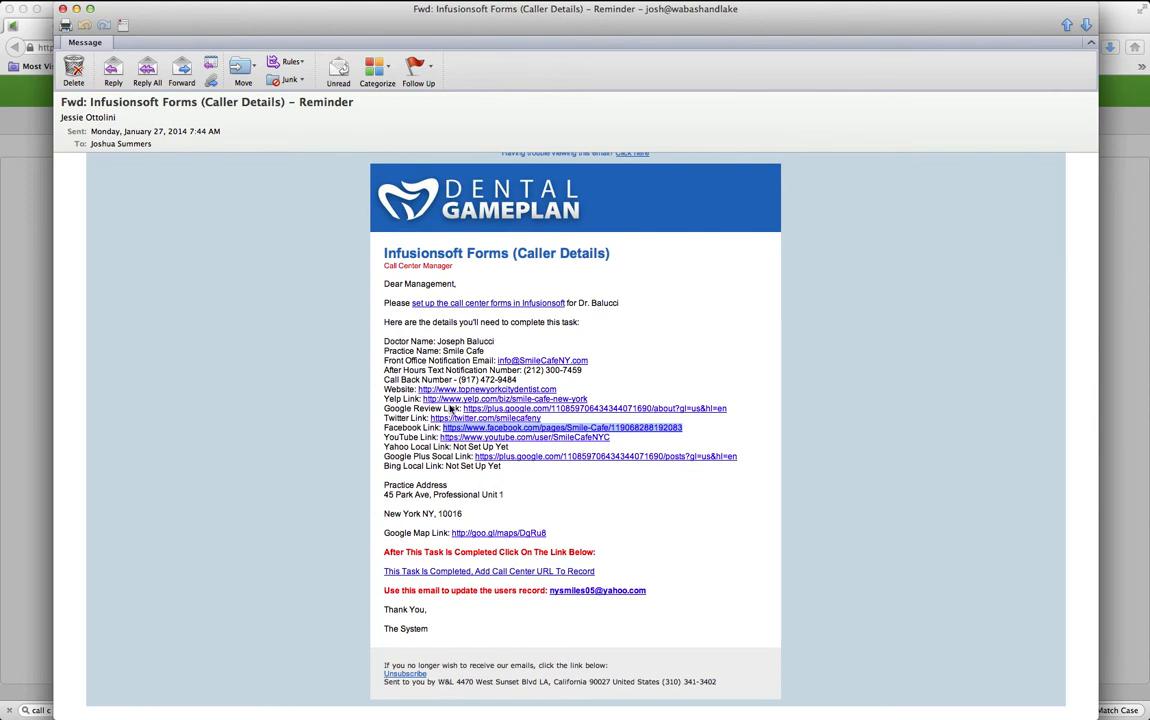
left_click_drag(589, 399, 426, 399)
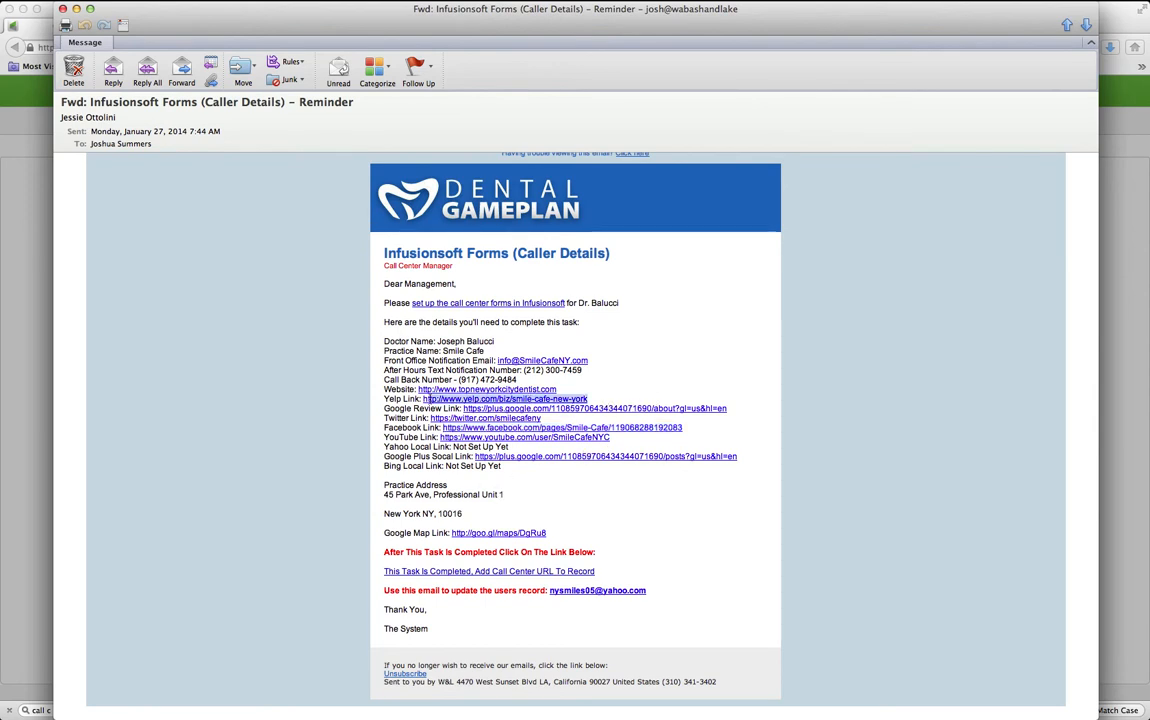
key("super+c")
key("super+Tab")
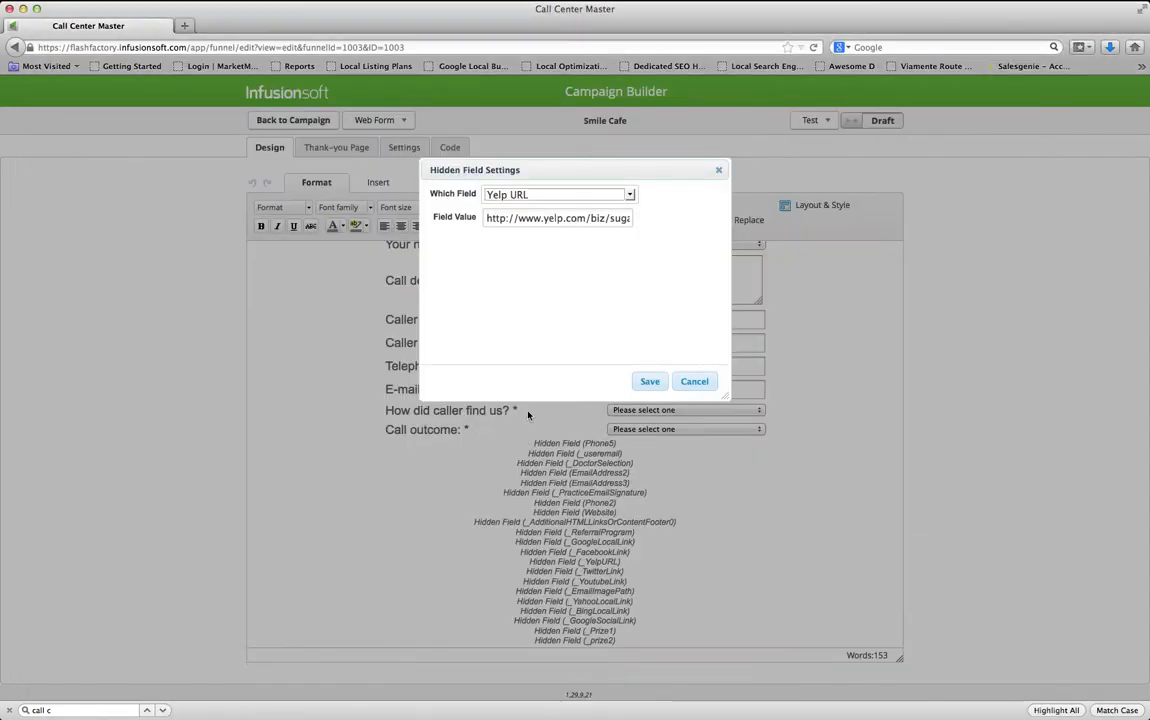
triple_click(559, 218)
key("super+v")
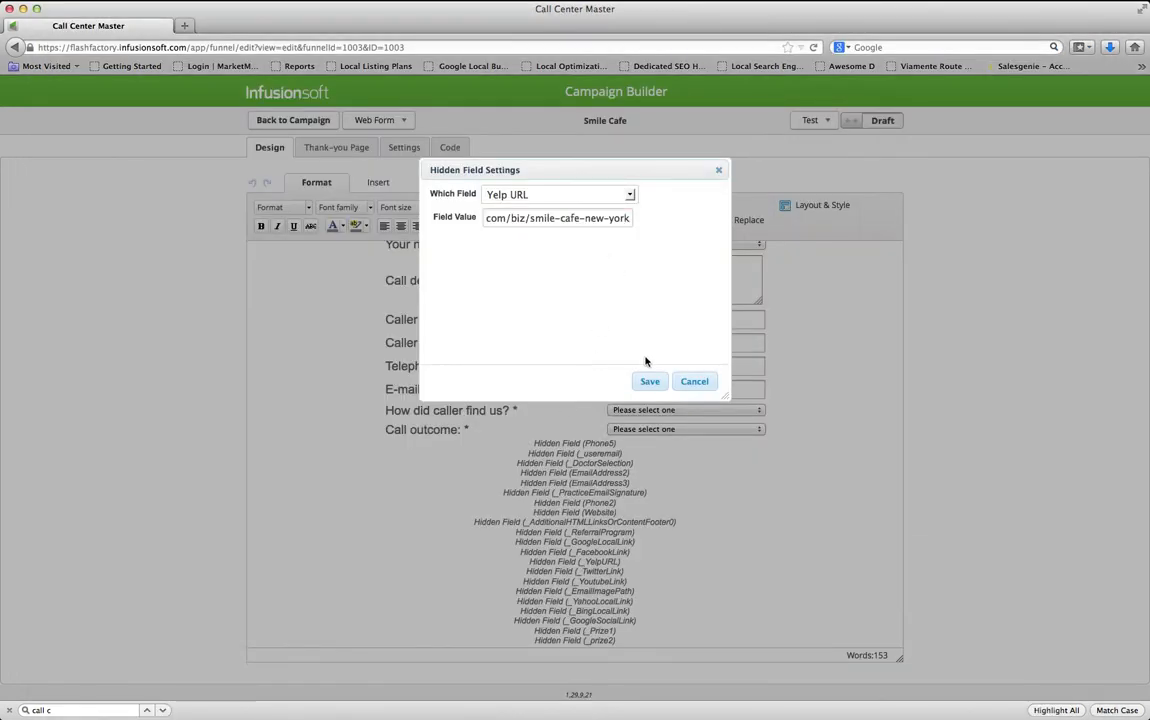
left_click(649, 382)
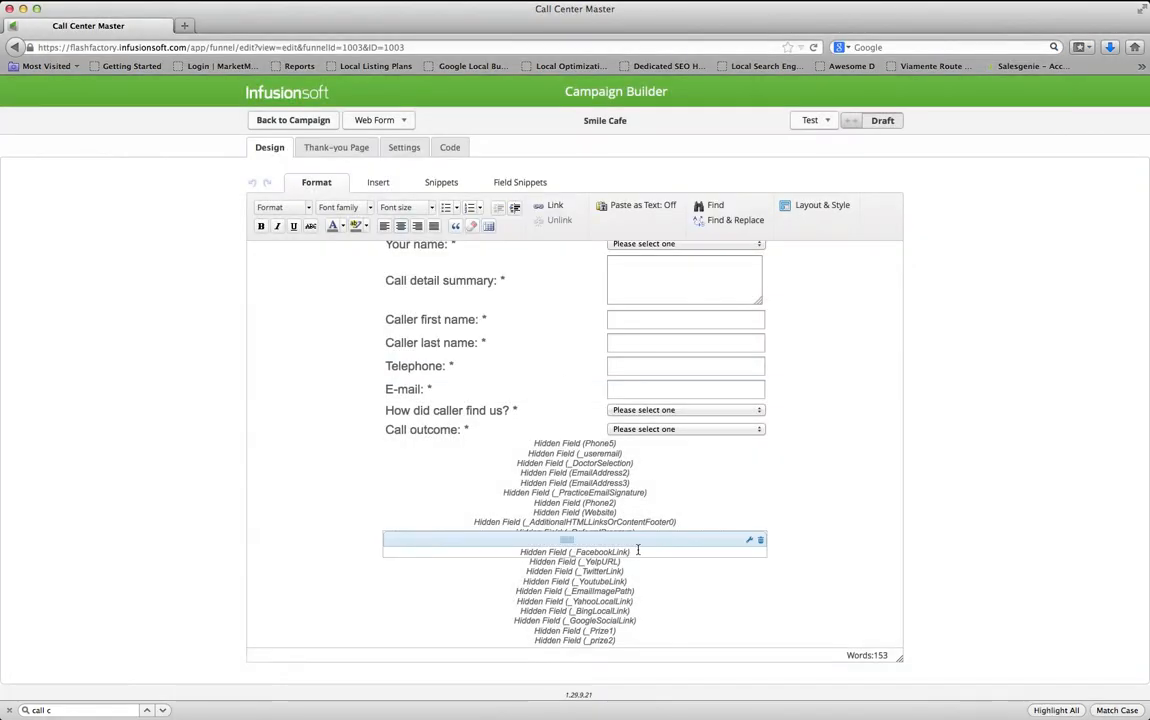
Set the Twitter Link hidden field to twitter.com/smilecafeny from the email
double_click(619, 571)
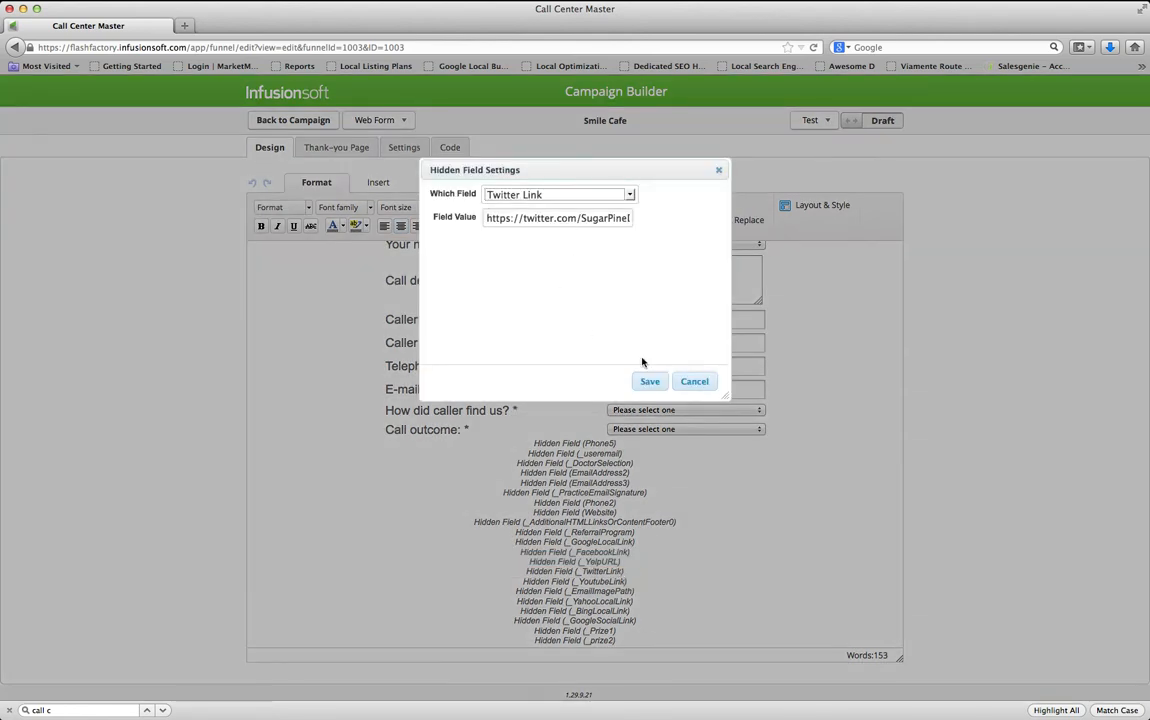
key("super+Tab")
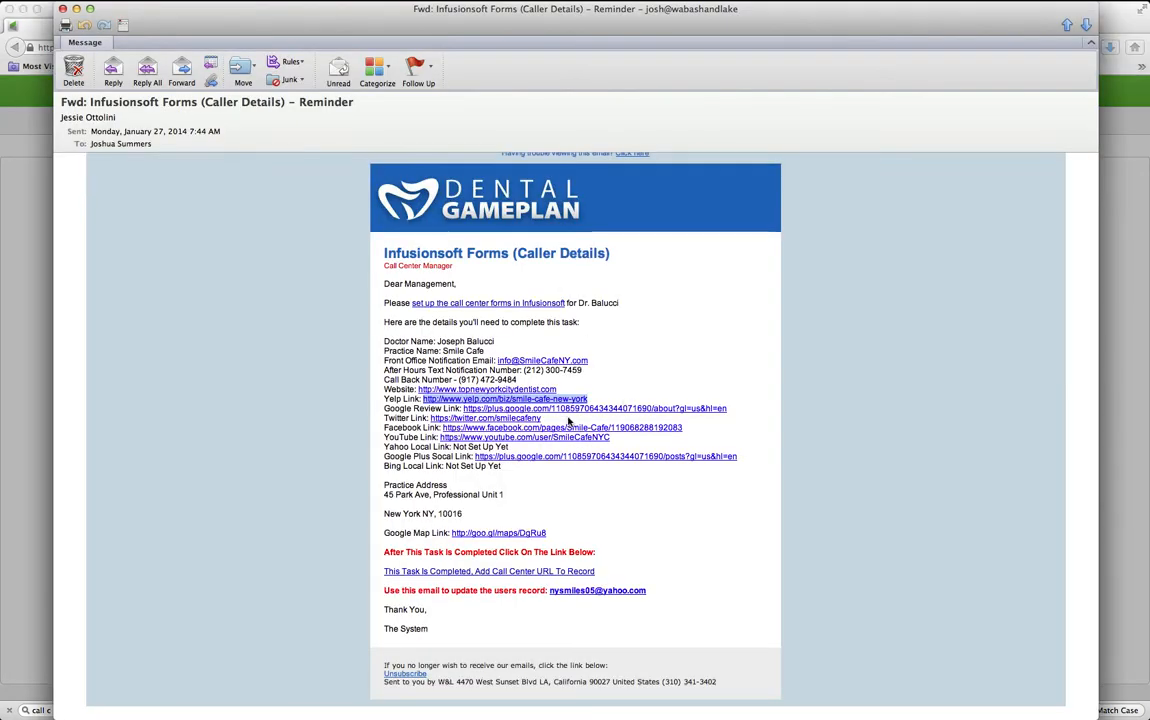
left_click_drag(543, 418, 431, 418)
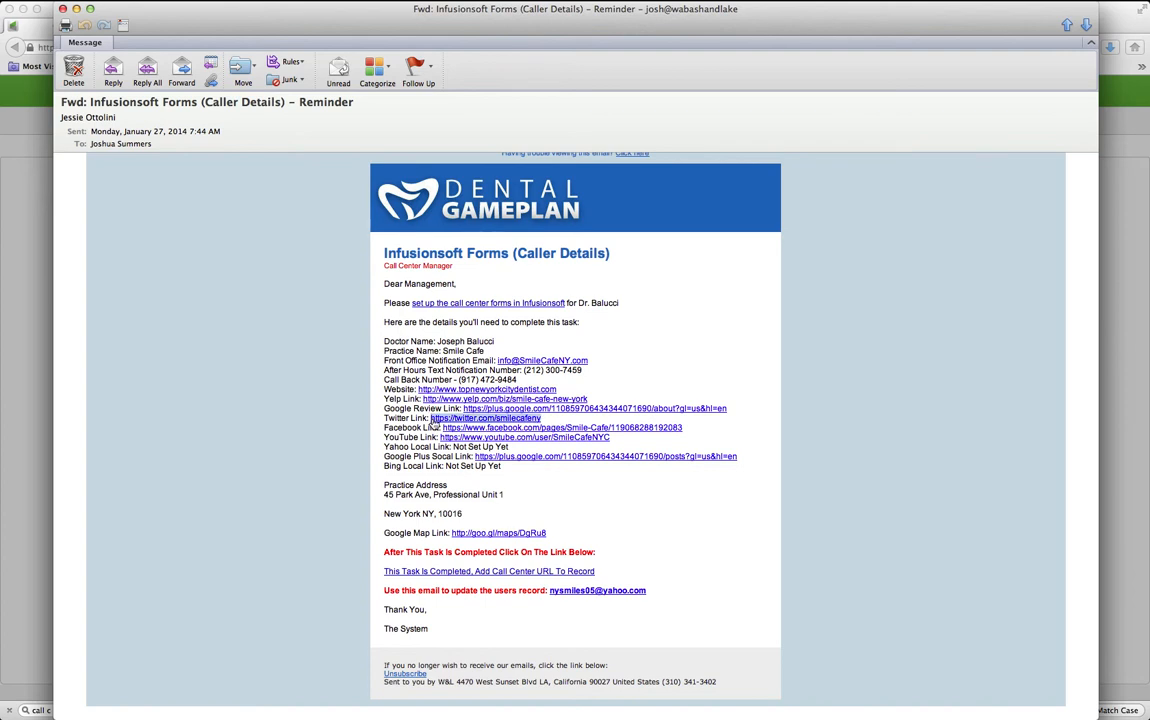
key("super+c")
key("super+Tab")
key("super+a")
key("super+v")
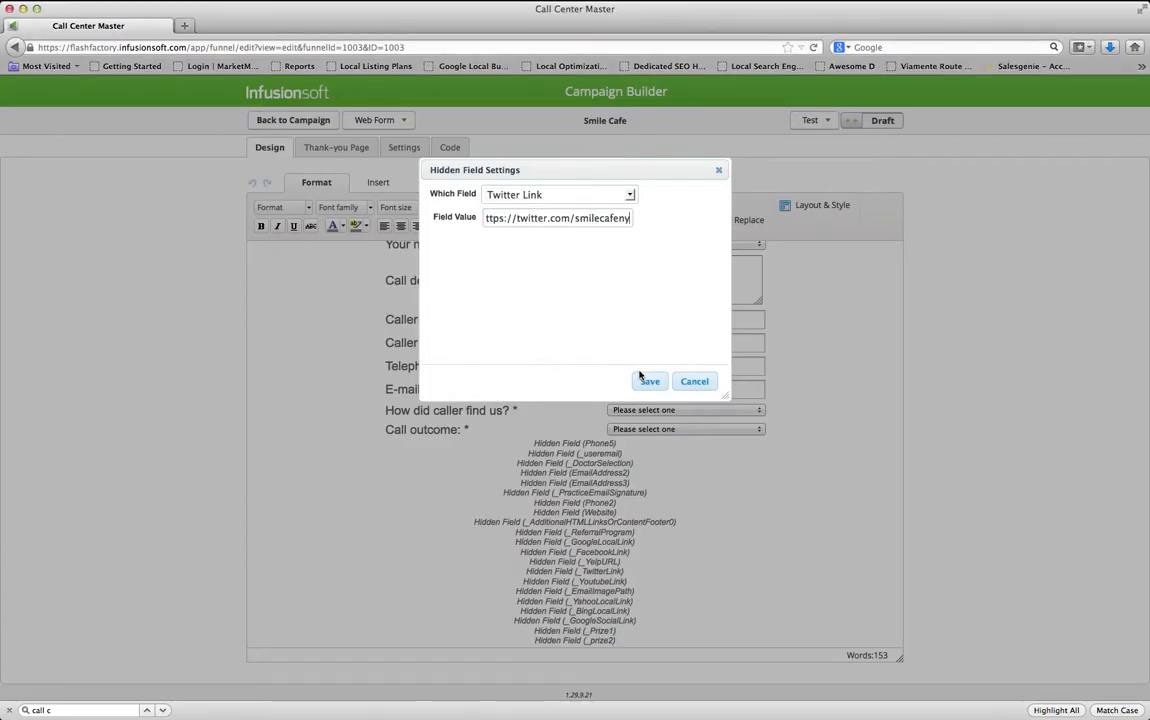
left_click(649, 381)
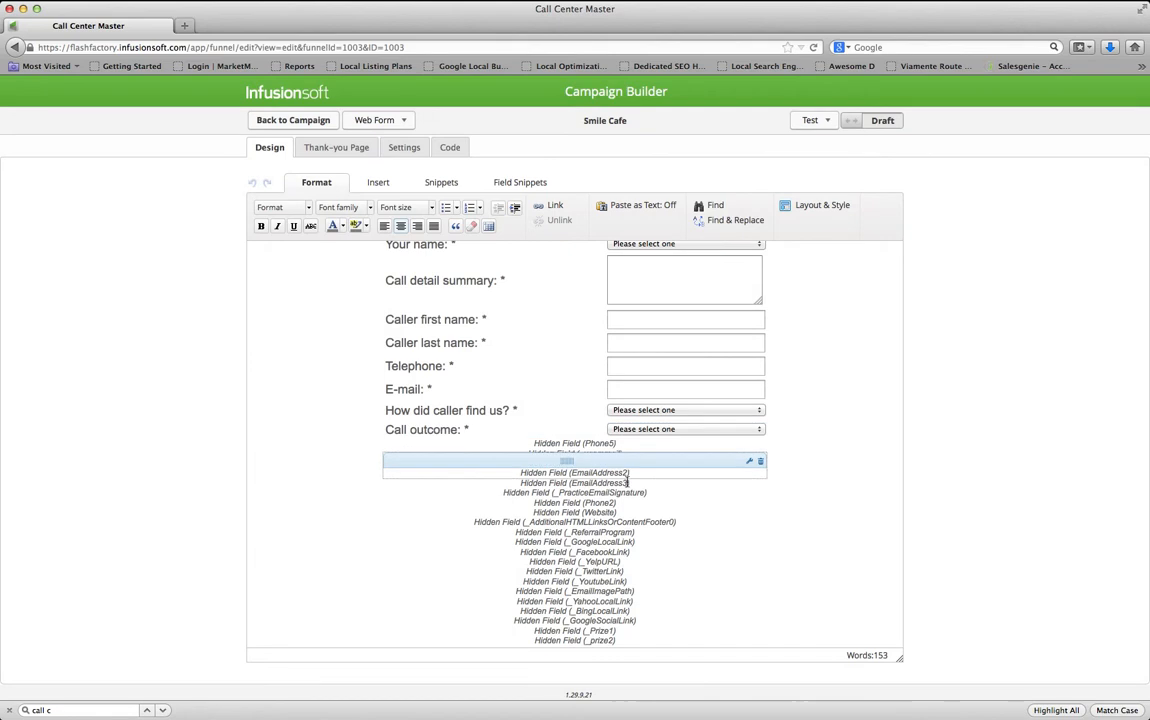
Set the Youtube Link hidden field to youtube.com/user/SmileCafeNYC
scroll(615, 560, "up", 1)
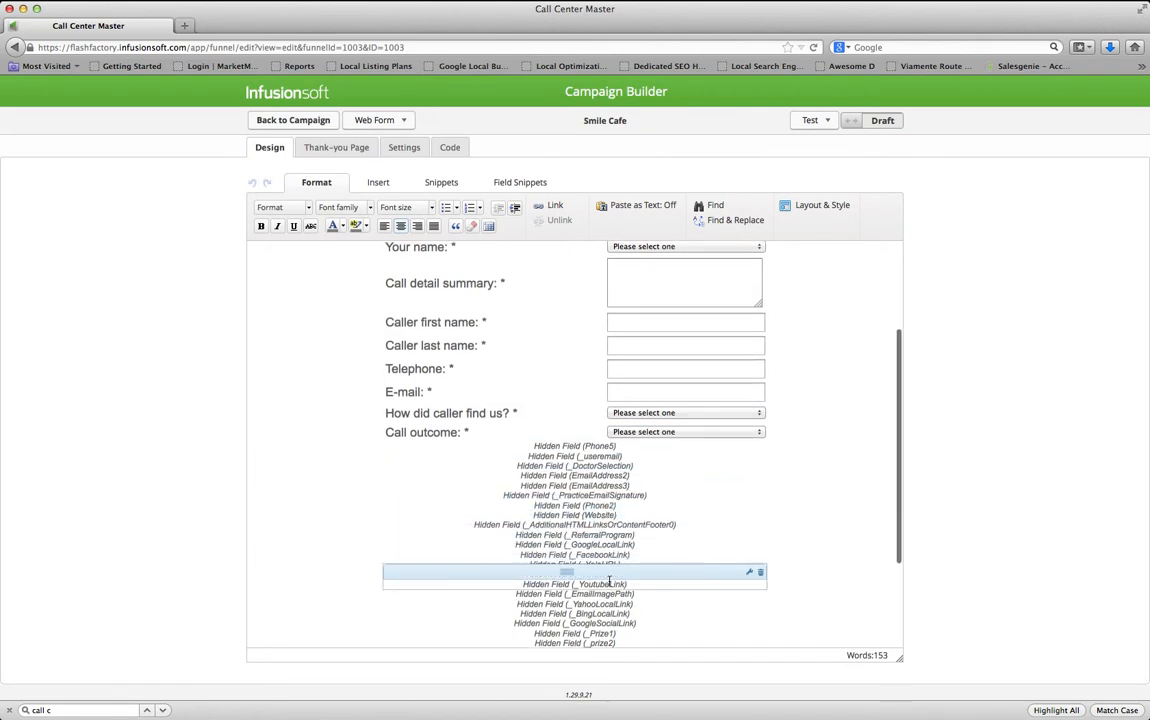
scroll(611, 583, "down", 1)
double_click(612, 587)
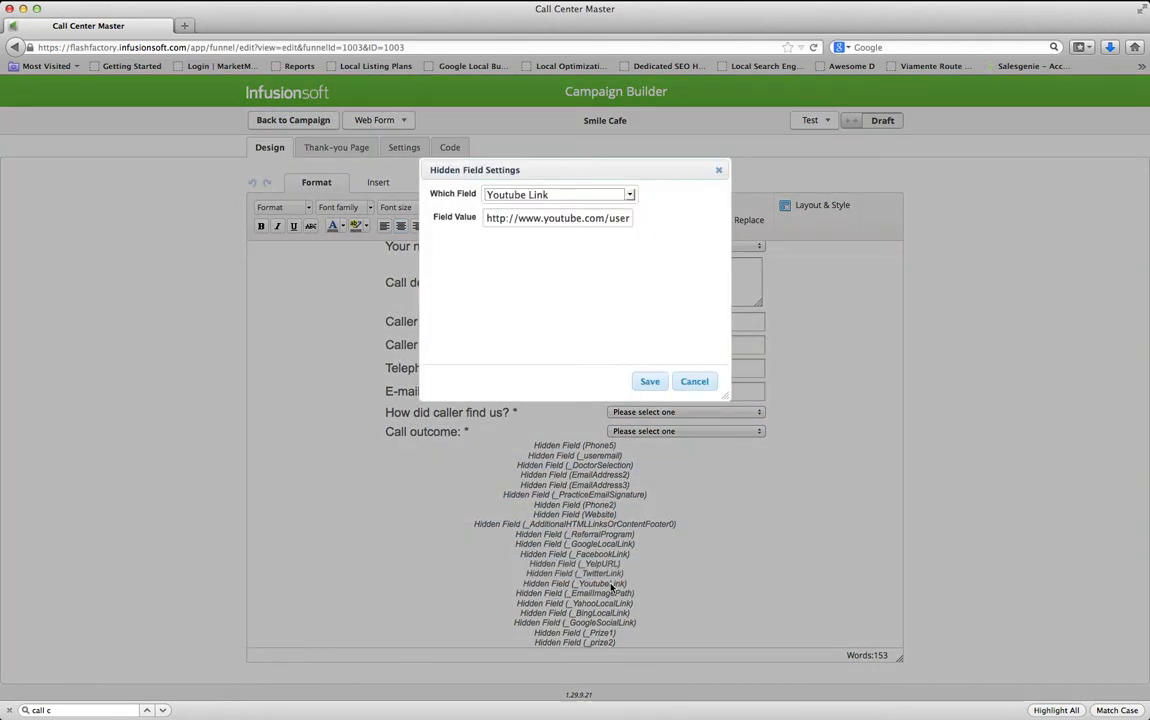
key("super+Tab")
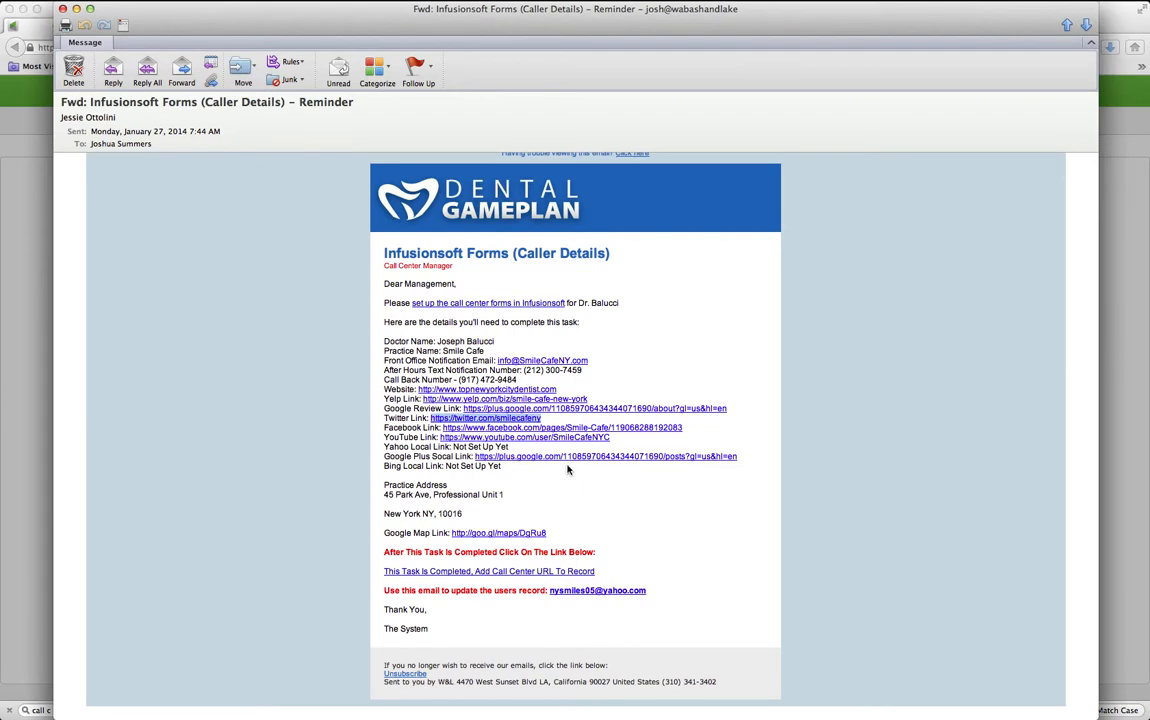
left_click_drag(610, 437, 441, 439)
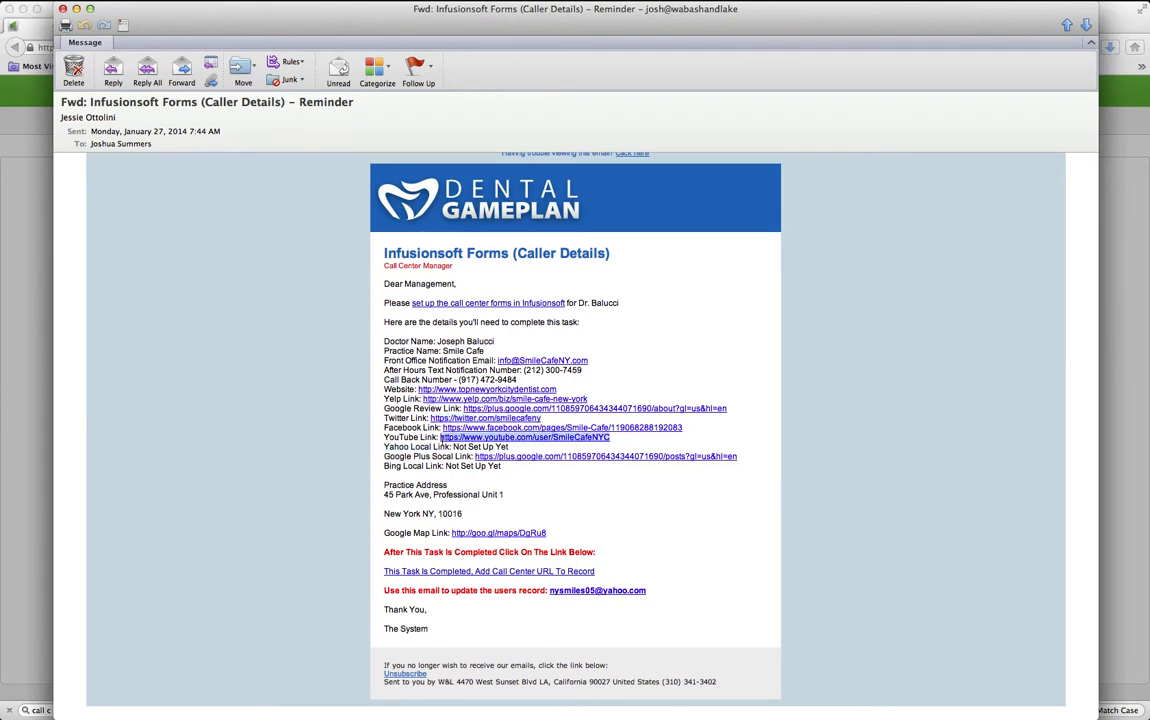
key("super+Tab")
key("super+a")
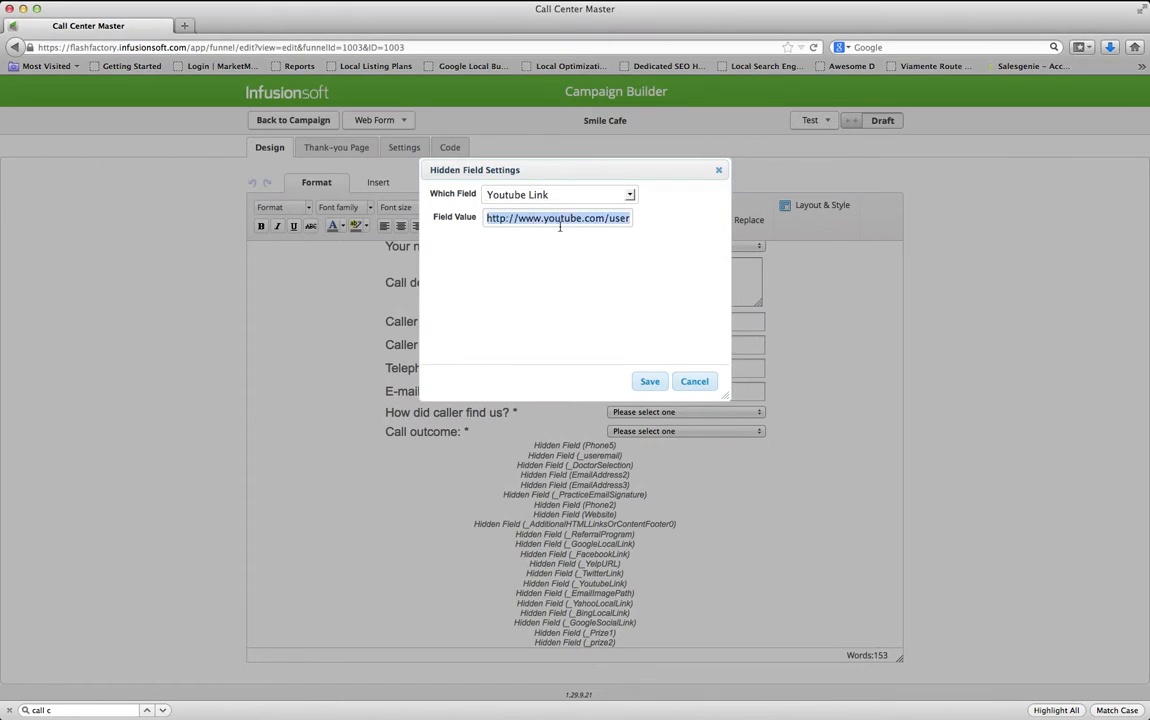
key("super+v")
left_click(648, 384)
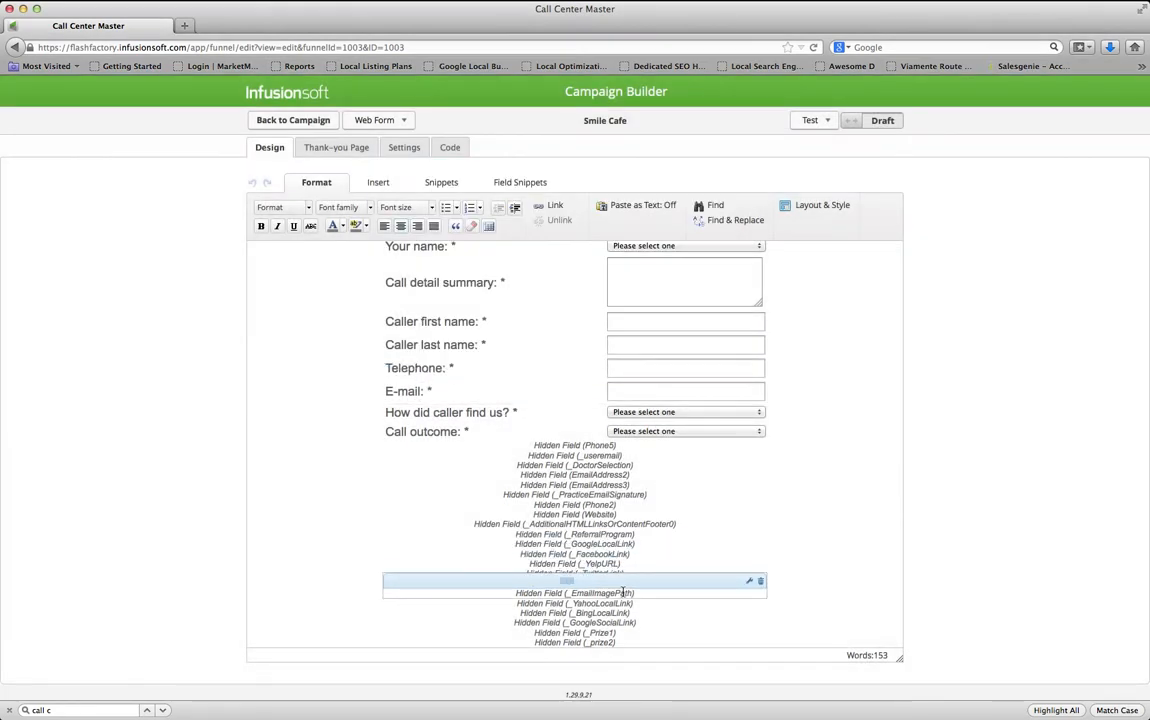
Inspect the Email Image Path hidden field value, then bring the reminder email forward
double_click(622, 593)
left_click(516, 218)
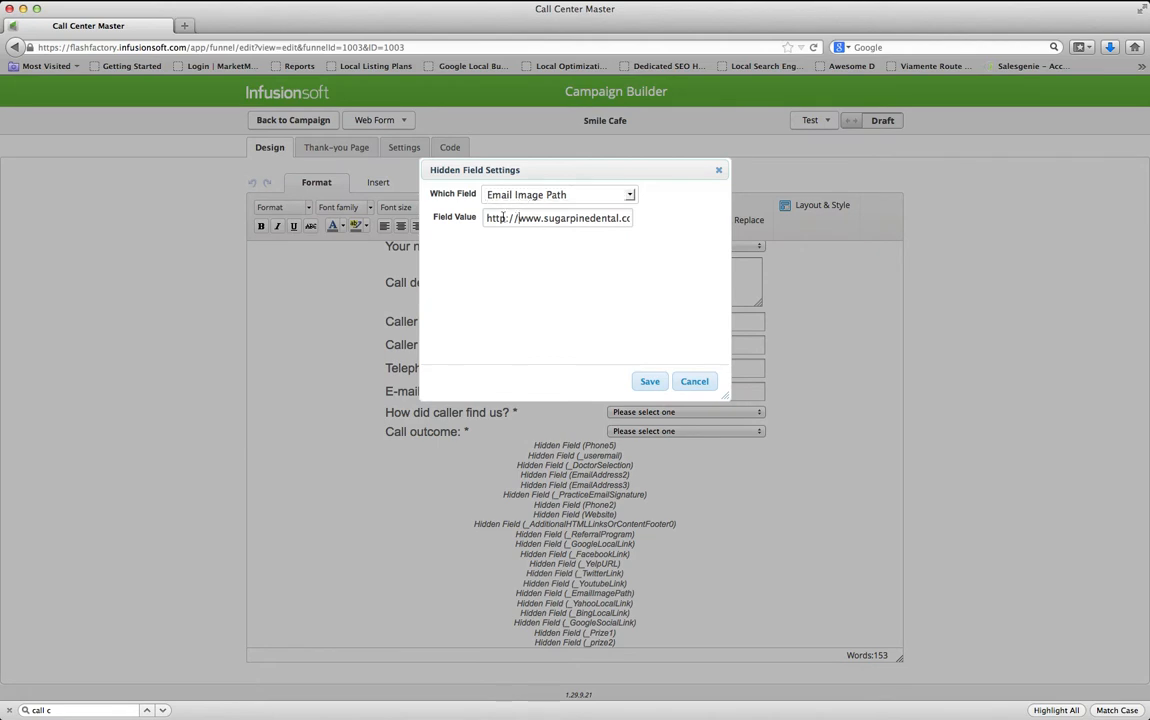
left_click_drag(488, 218, 640, 217)
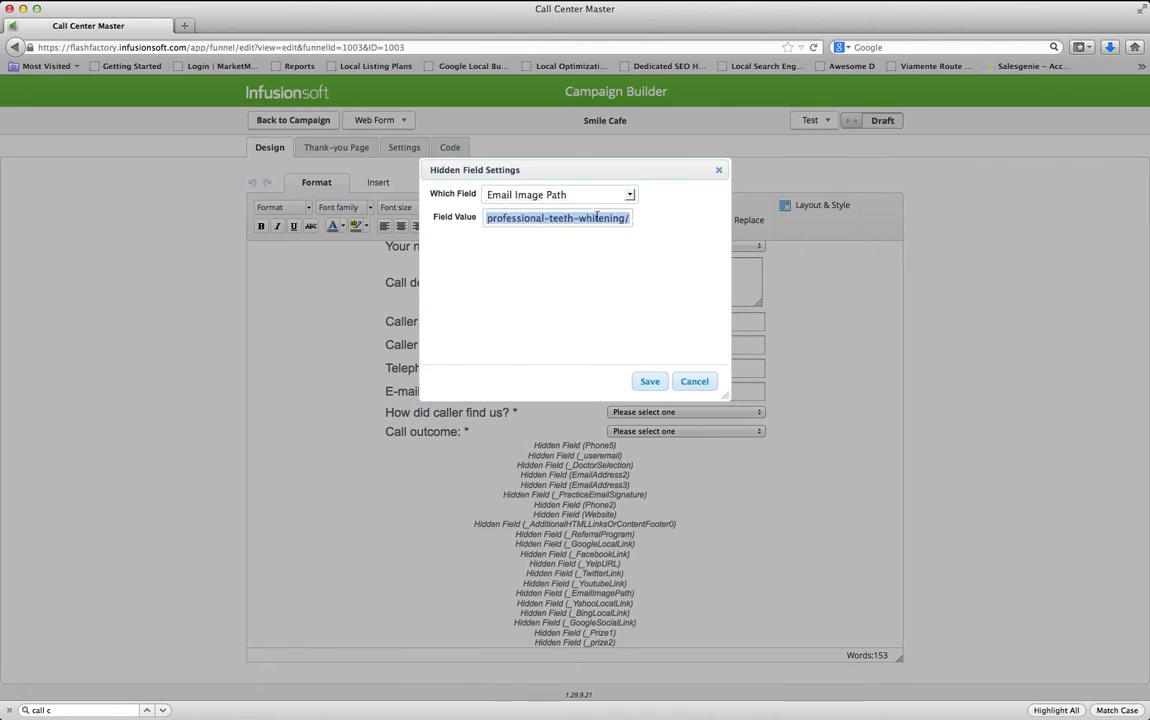
left_click_drag(554, 218, 632, 218)
left_click(771, 498)
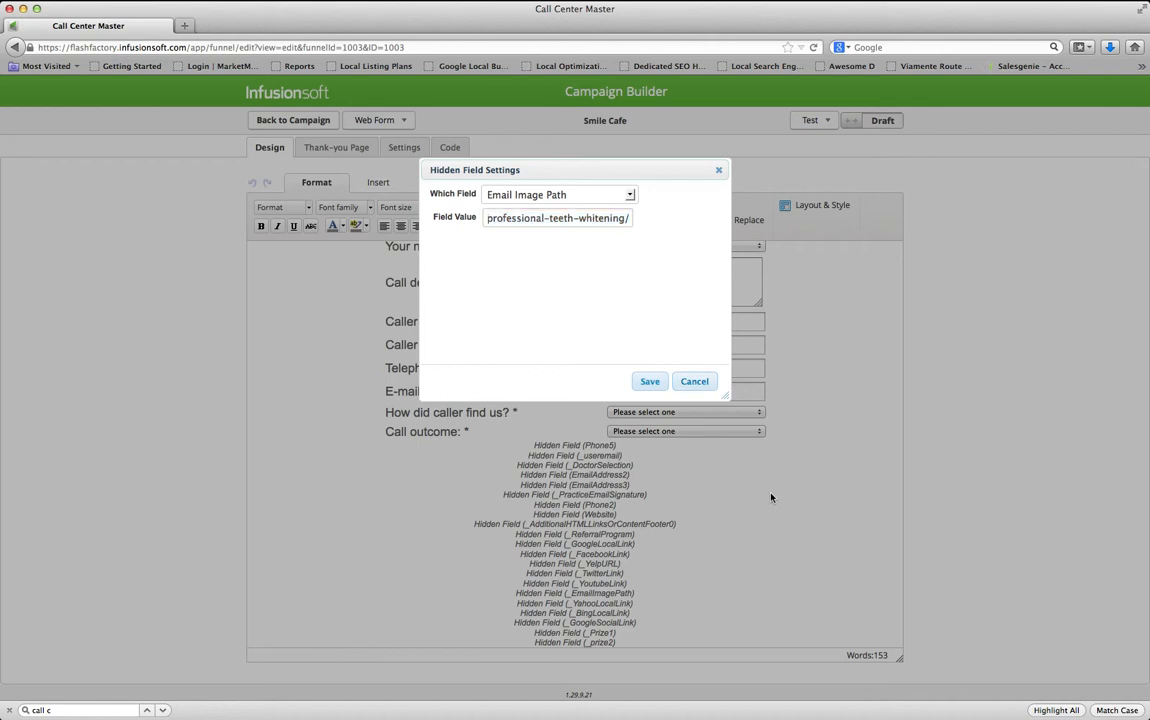
key("super+Tab")
left_click(712, 510)
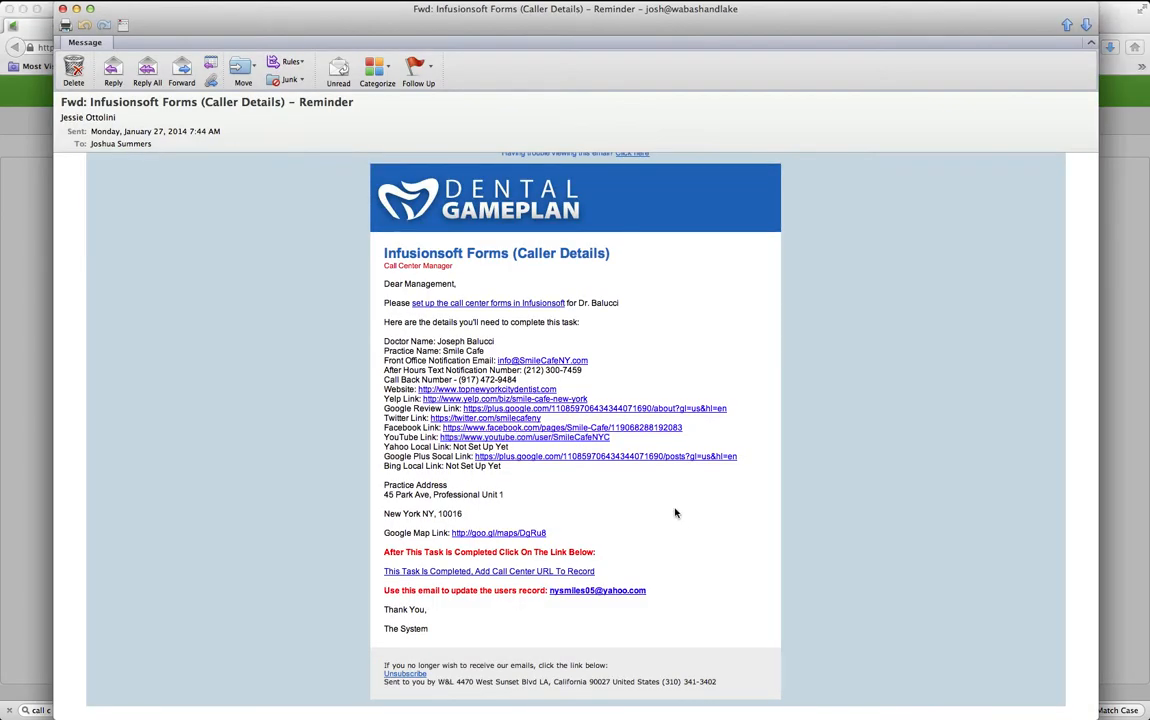
Open the practice website from the email and go to Cosmetic Dentist > Teeth Whitening
left_click(532, 391)
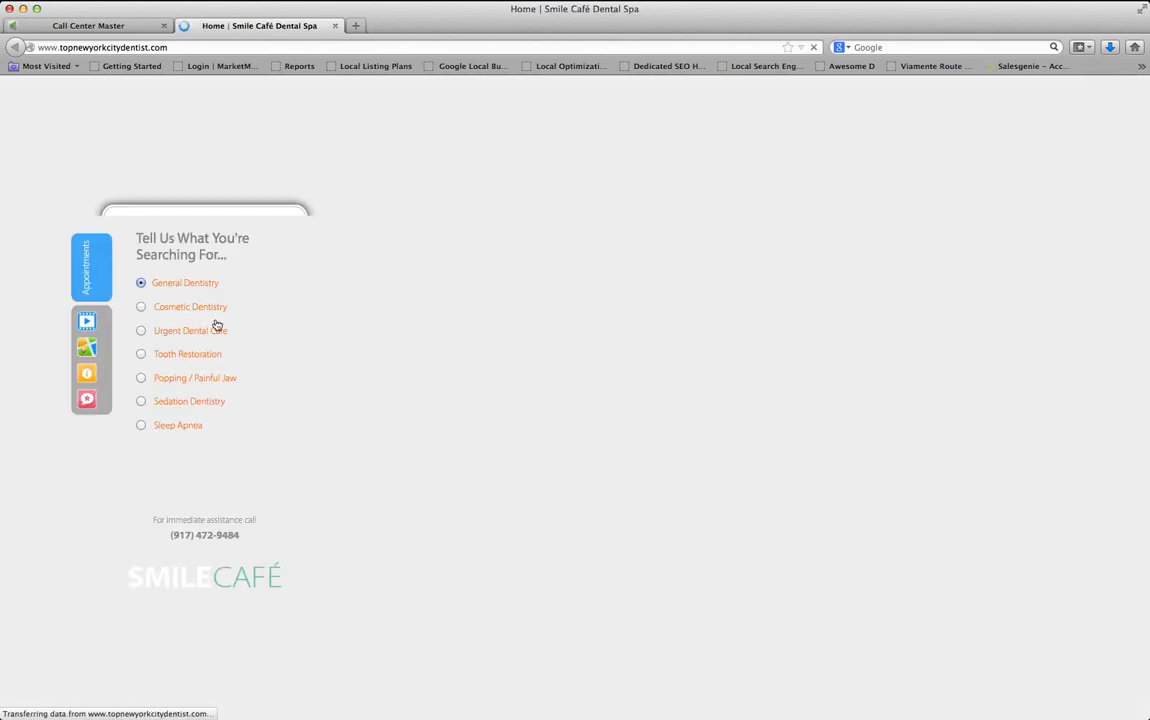
left_click(198, 308)
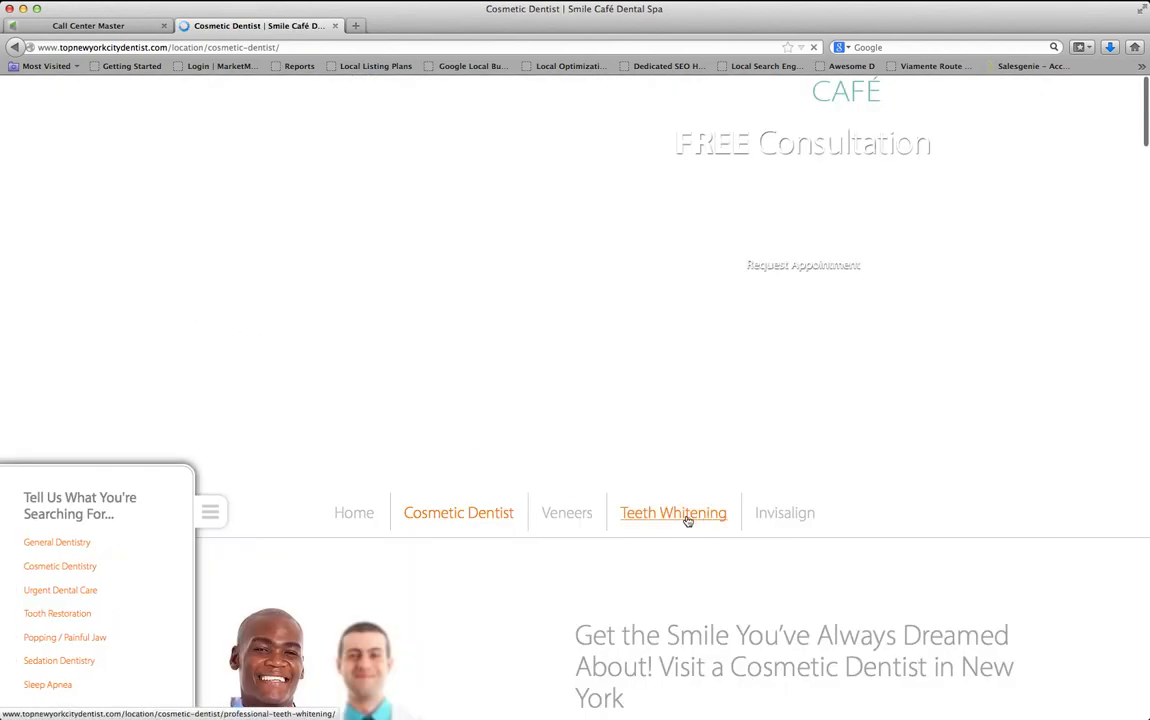
left_click(687, 518)
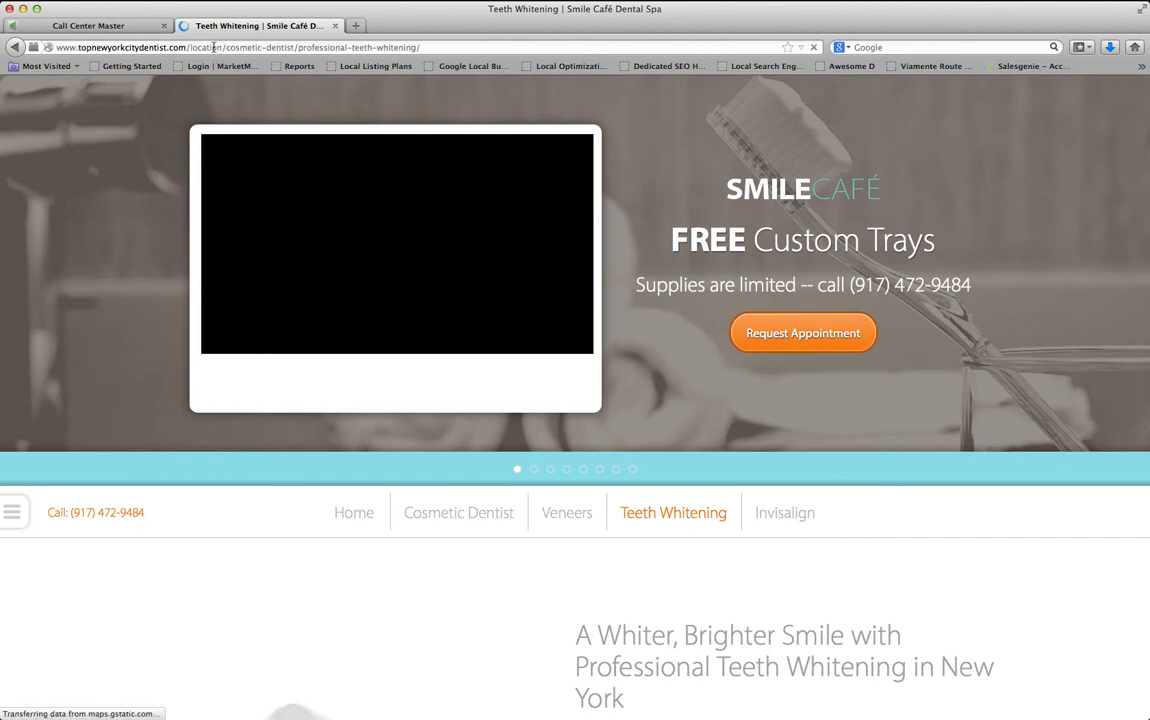
Examine the Teeth Whitening page's web address, then return to the Call Center Master tab
left_click(429, 47)
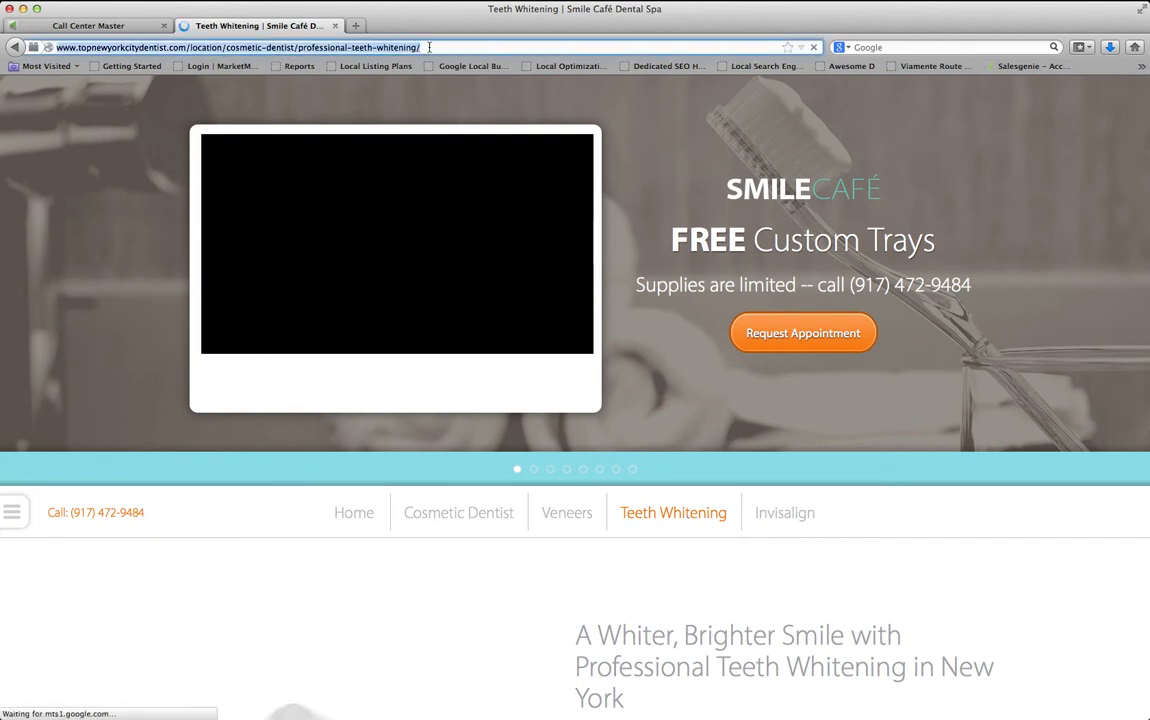
double_click(200, 47)
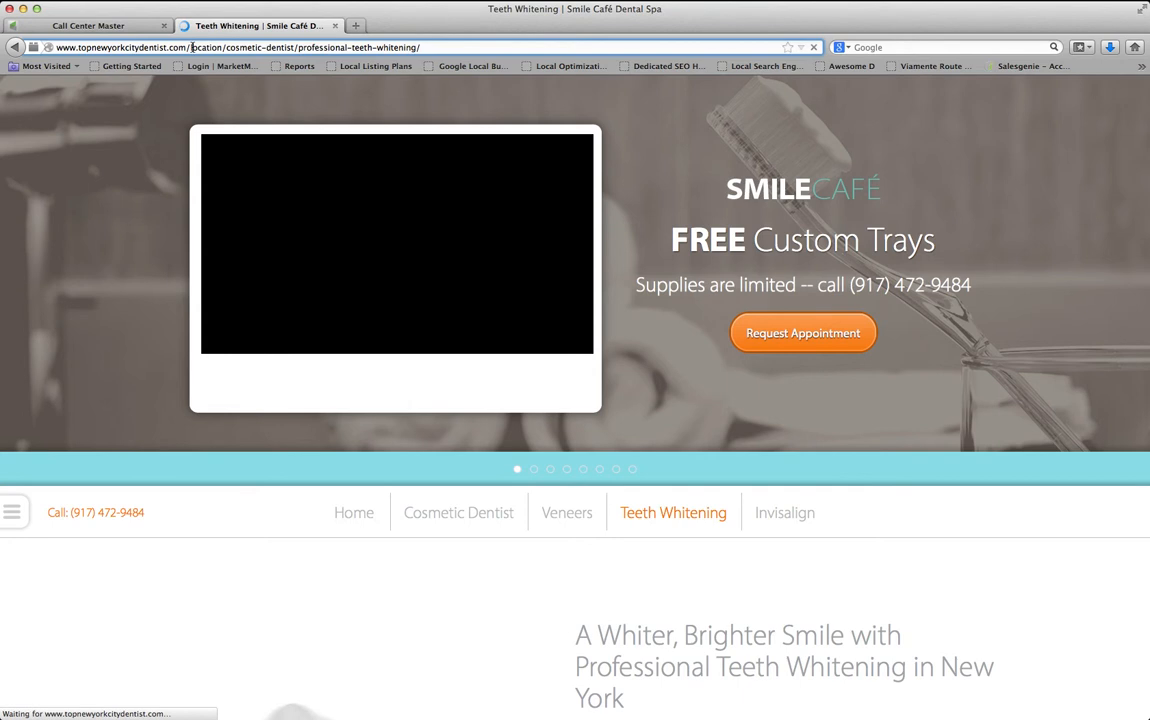
left_click(248, 47)
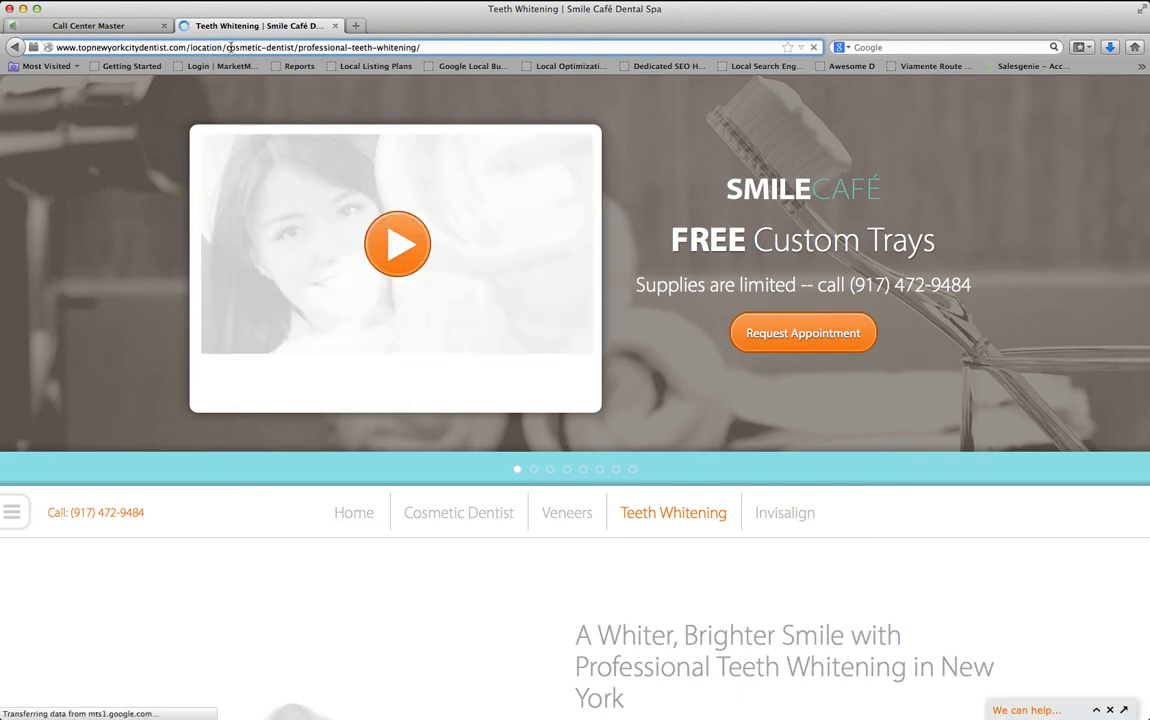
left_click_drag(226, 47, 420, 47)
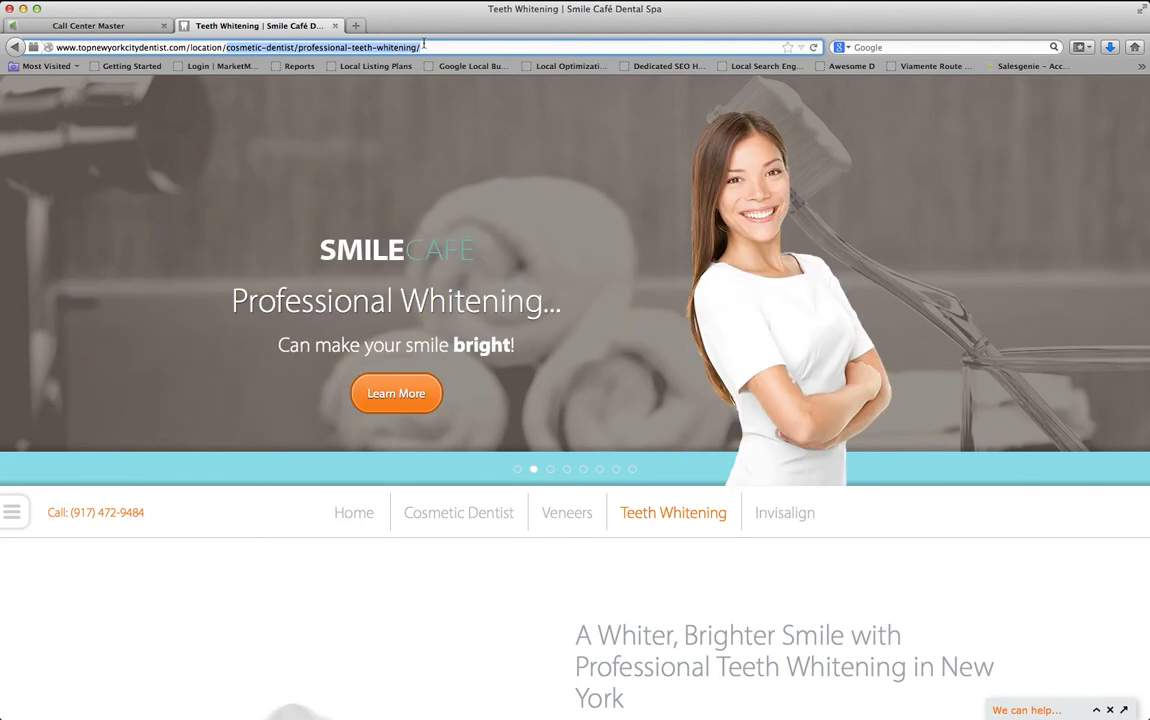
left_click(381, 47)
double_click(203, 47)
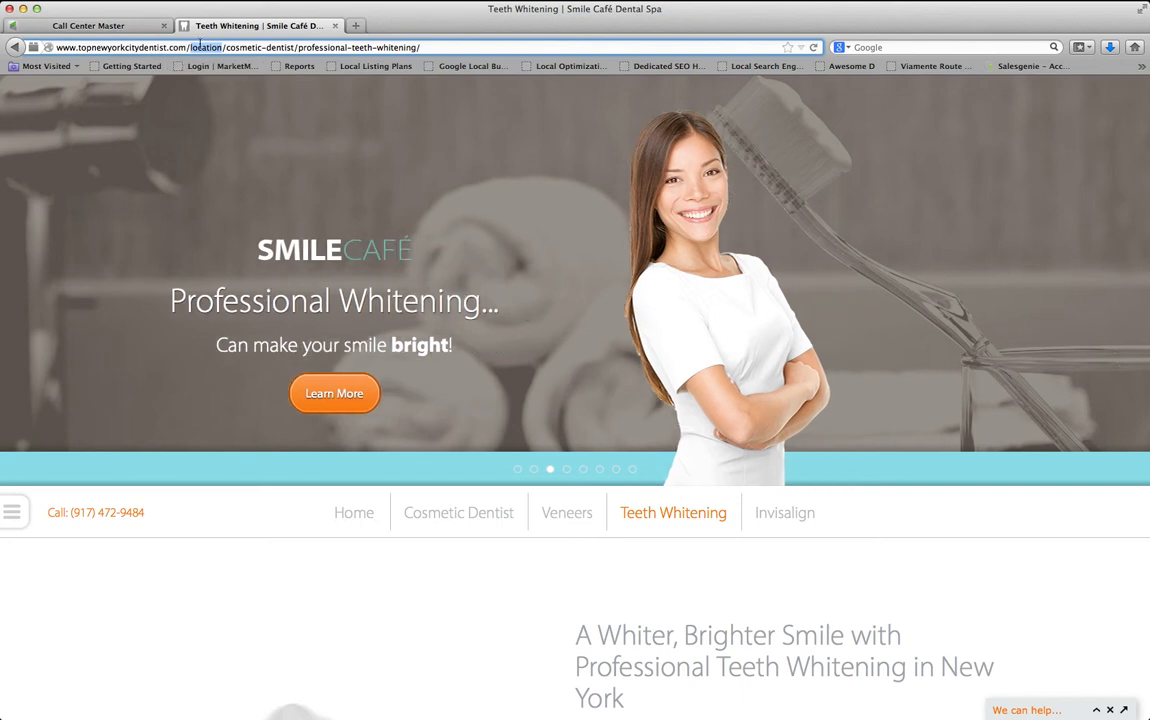
left_click_drag(193, 47, 219, 47)
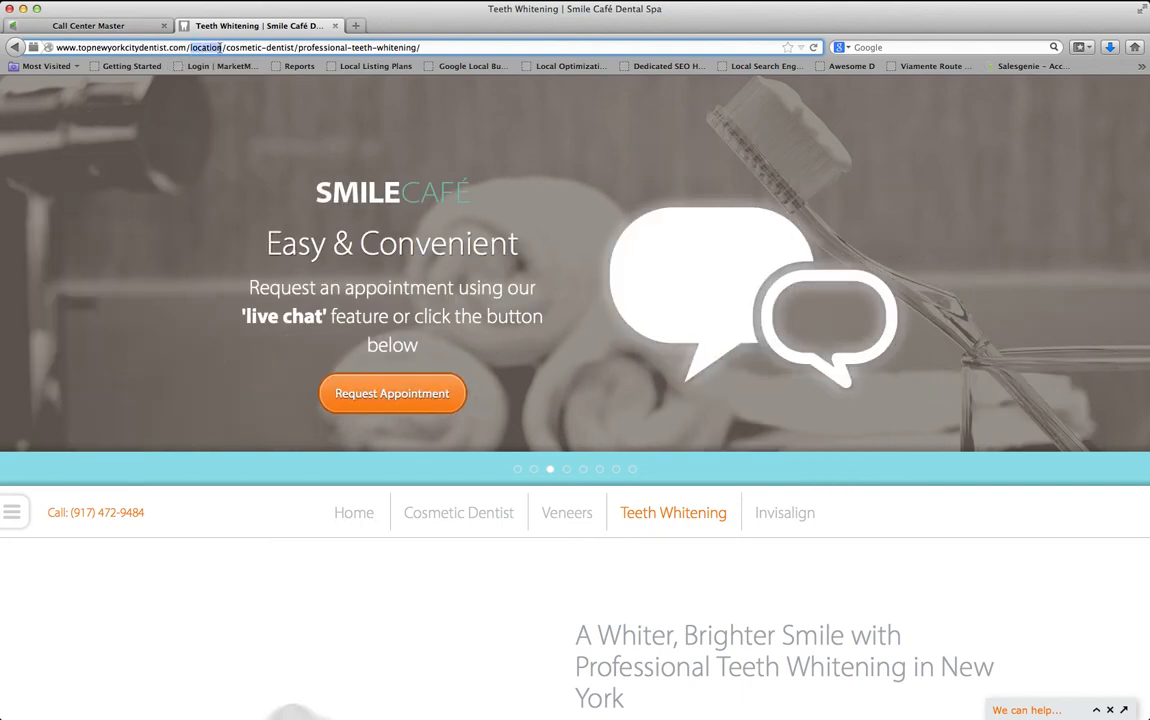
left_click(220, 47)
left_click_drag(427, 47, 40, 47)
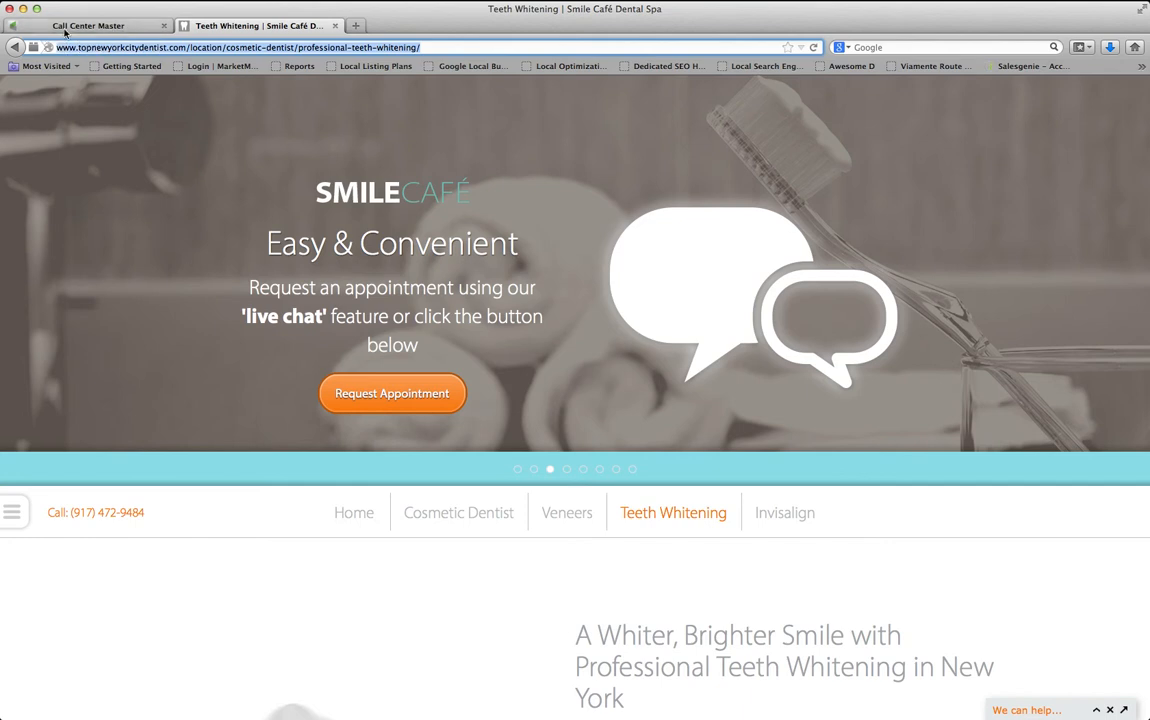
left_click(65, 28)
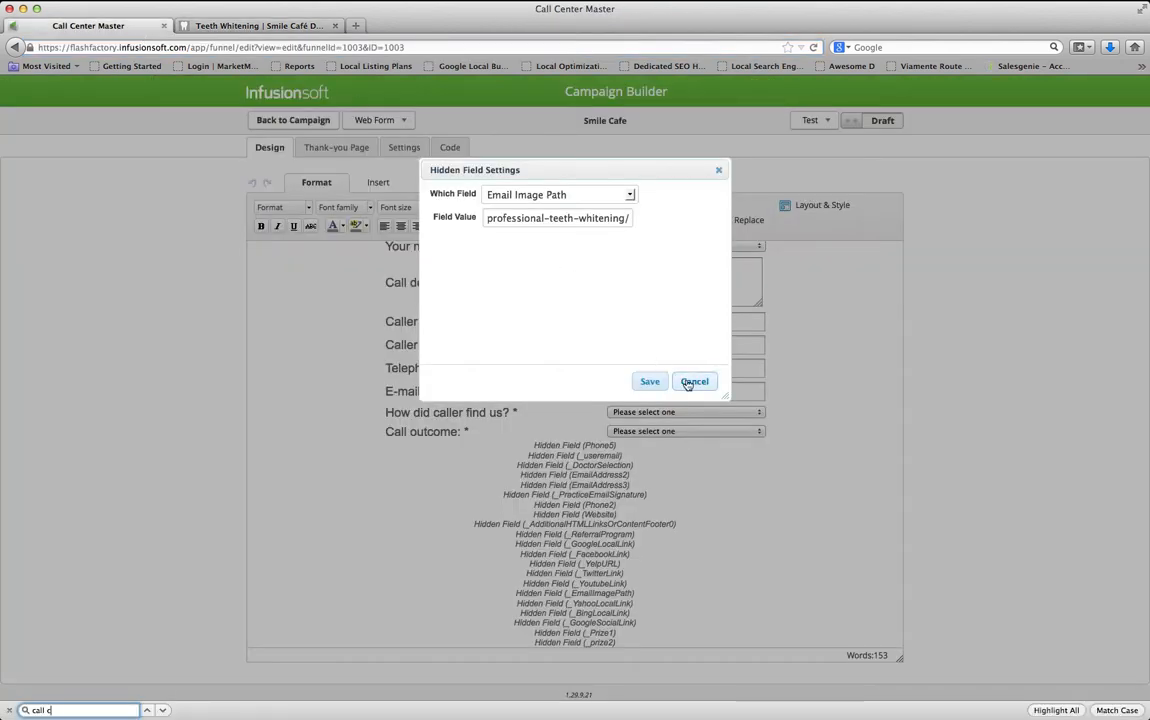
Close the Email Image Path settings, reposition the hidden fields, and open Google Social Link settings
left_click(527, 218)
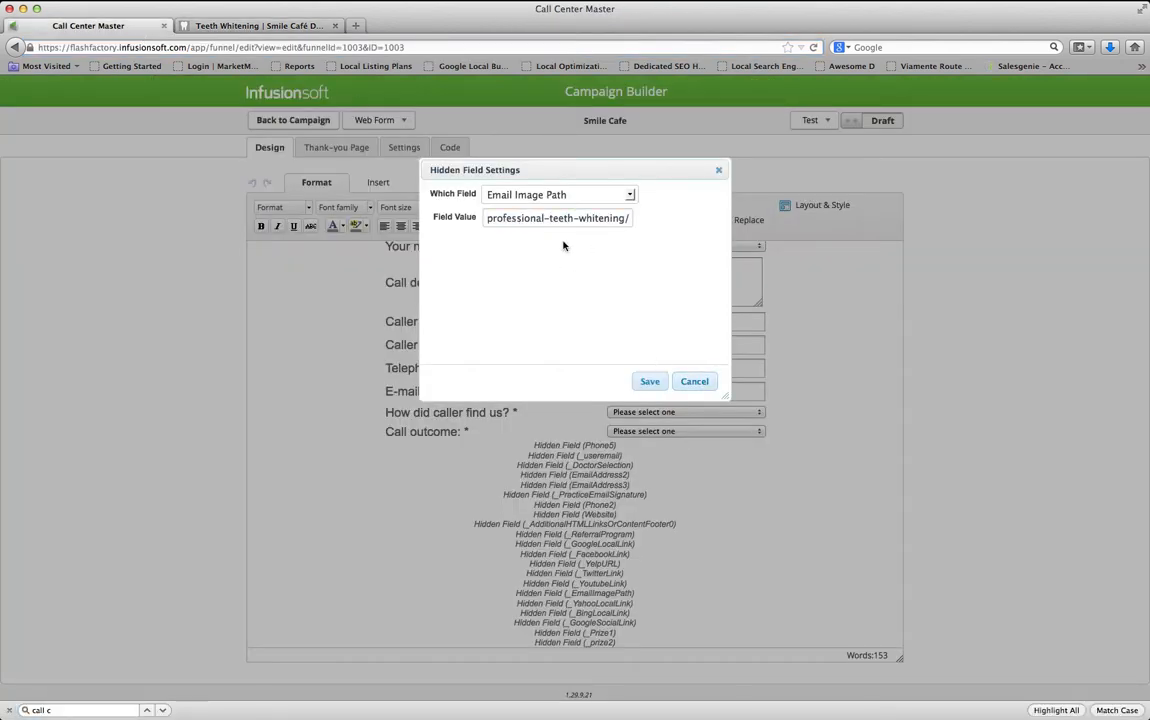
left_click(693, 382)
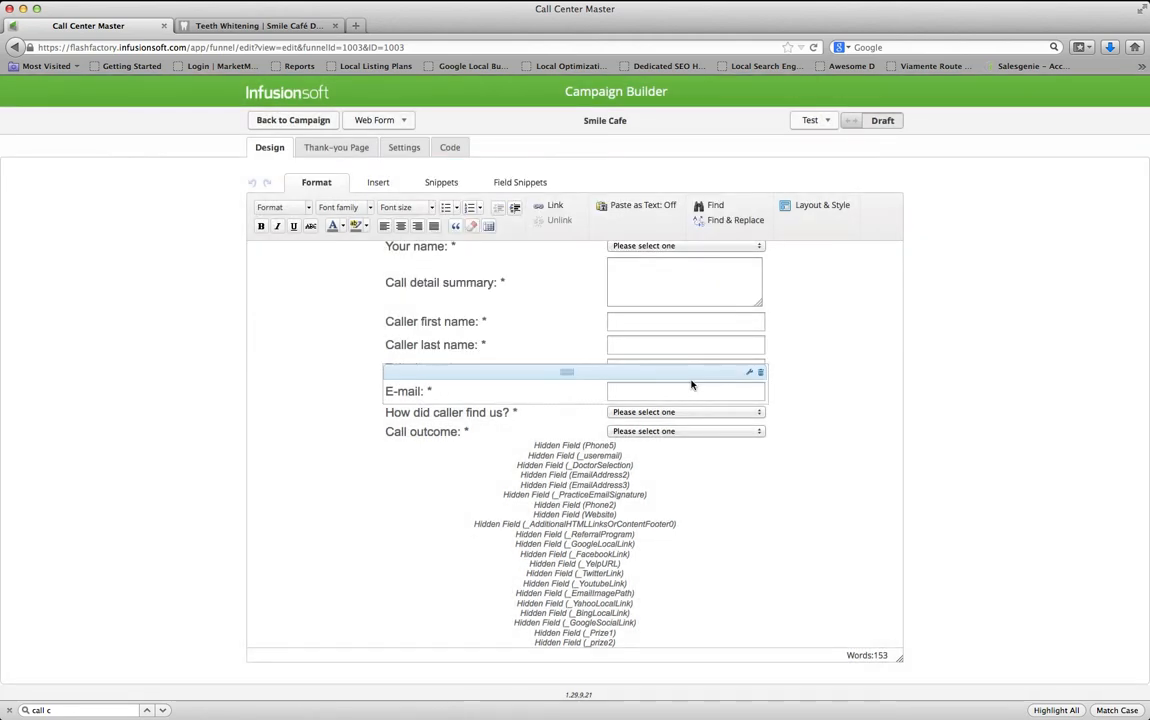
left_click_drag(642, 580, 624, 607)
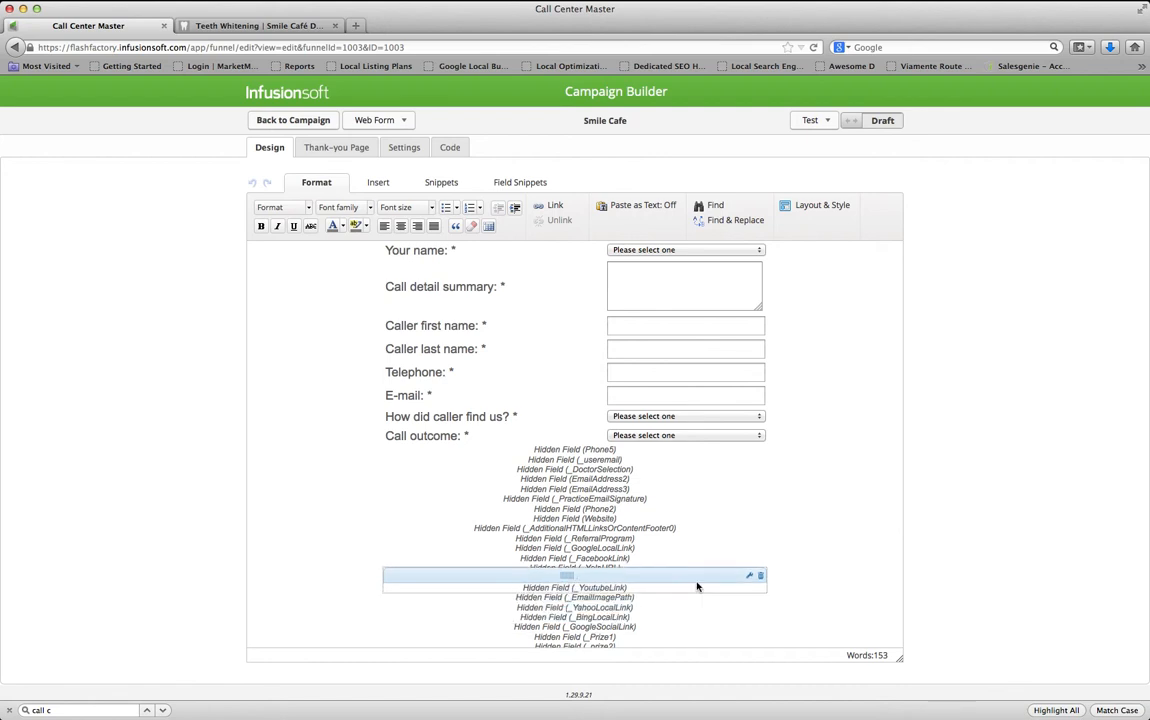
scroll(697, 584, "down", 1)
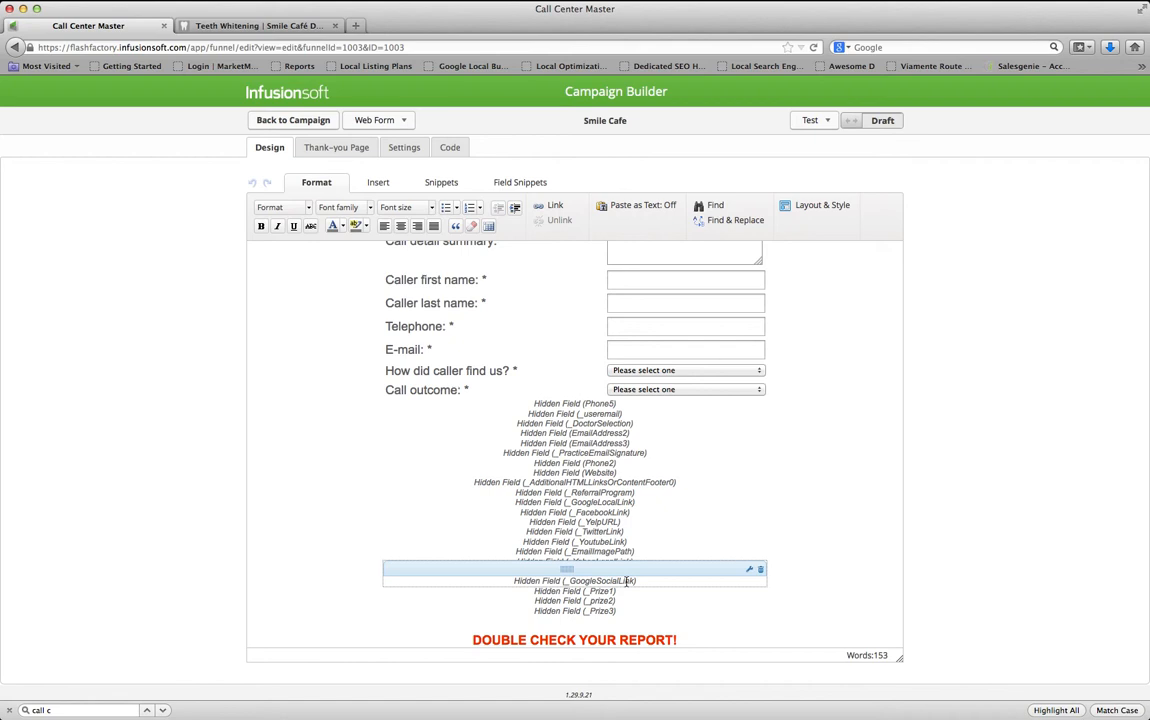
mouse_move(627, 580)
left_mouse_down()
mouse_move(665, 562)
mouse_move(660, 549)
mouse_move(630, 577)
left_mouse_up()
left_click_drag(621, 581, 581, 580)
left_click_drag(590, 580, 590, 580)
double_click(590, 580)
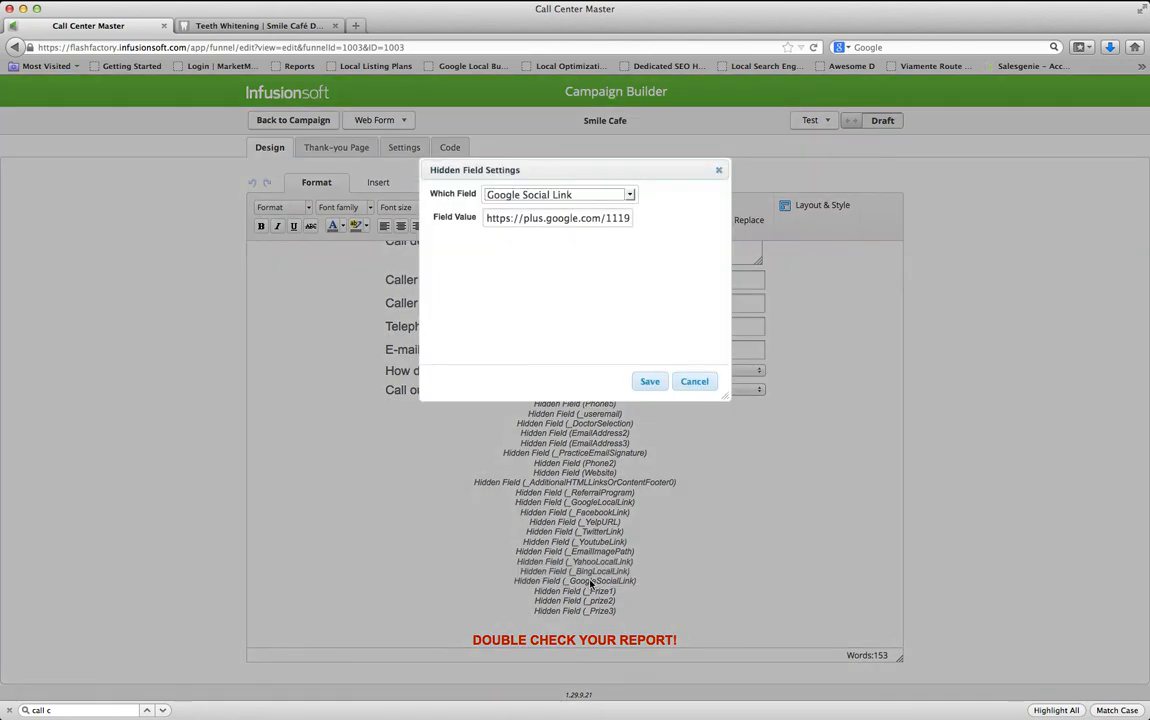
Select the Google Plus Social Link URL in the Caller Details reminder email
key("super+Tab")
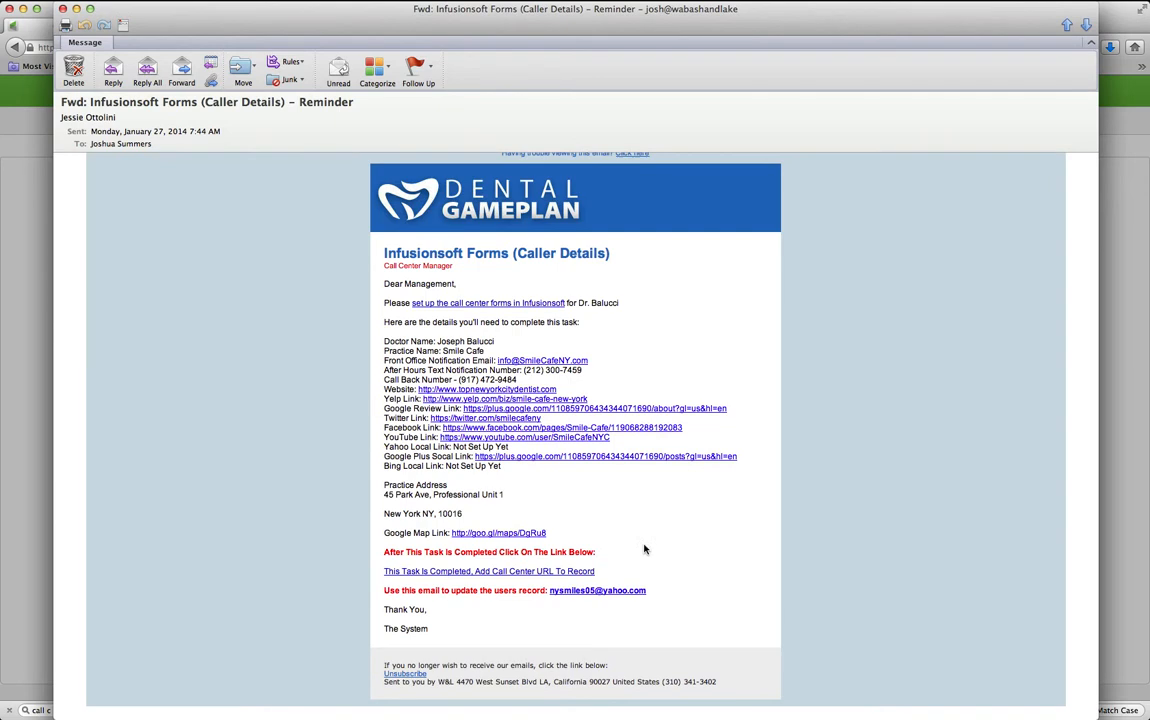
left_click_drag(406, 456, 466, 458)
left_click_drag(398, 408, 462, 409)
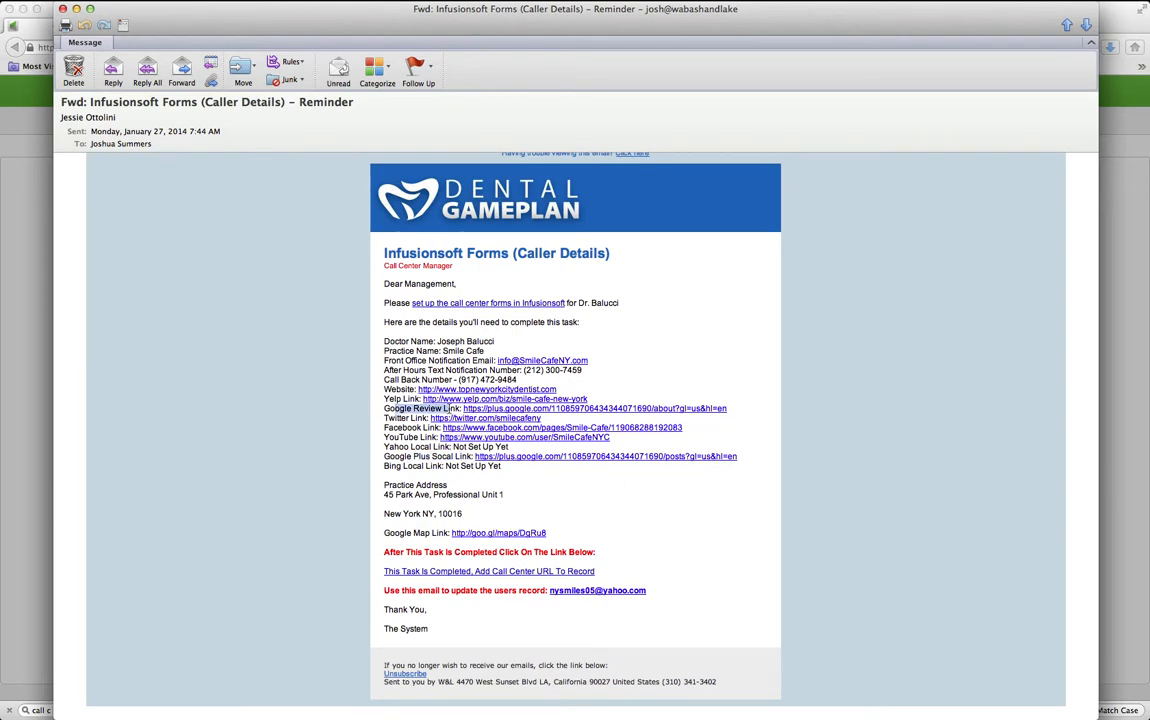
left_click_drag(800, 458, 478, 457)
Paste the Google Plus posts URL into the Google Social Link hidden field and save
key("super+Tab")
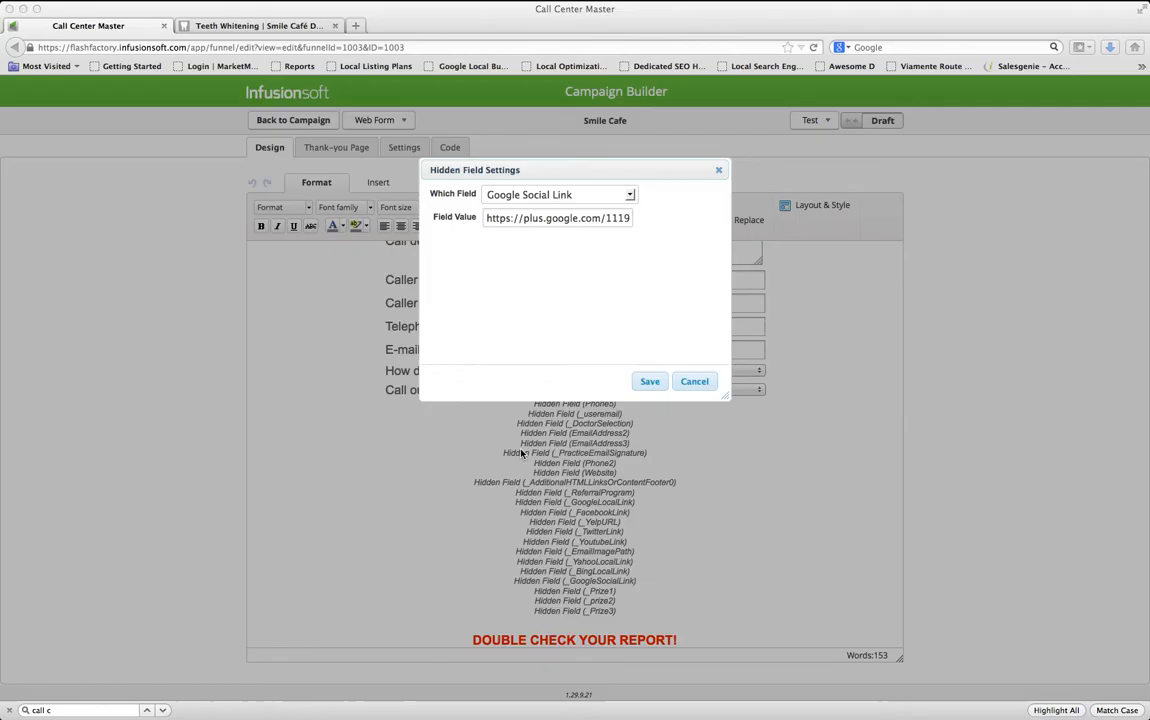
left_click(564, 219)
key("super+a")
key("super+v")
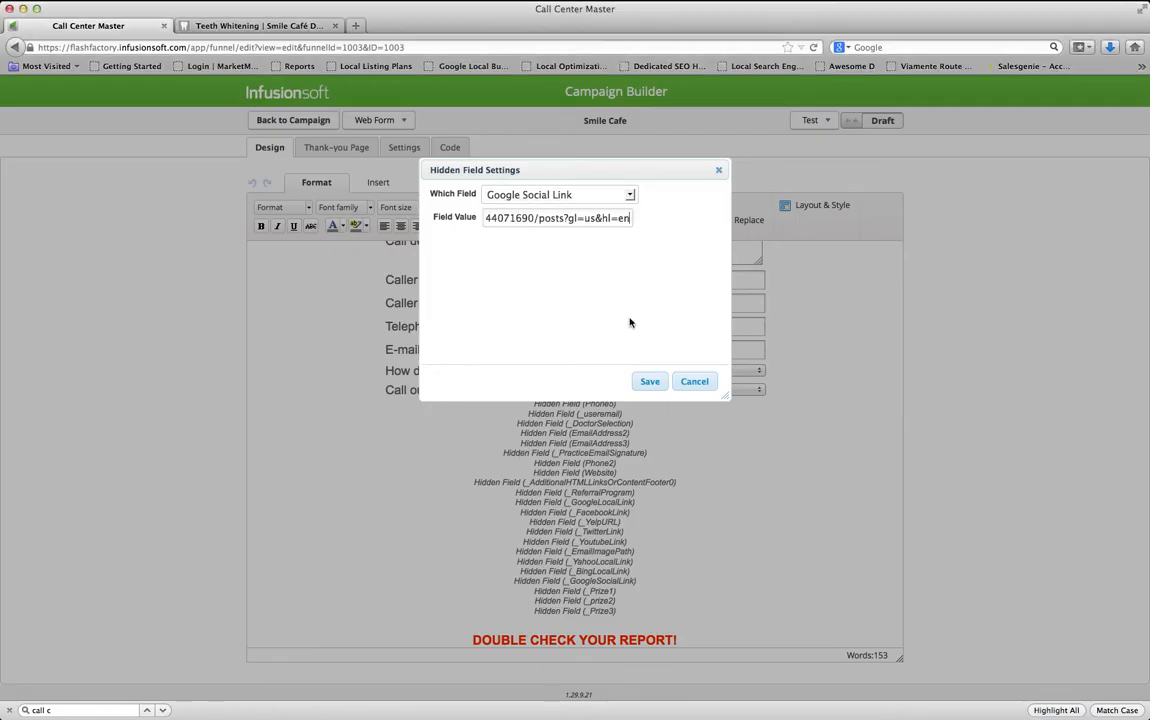
left_click(648, 383)
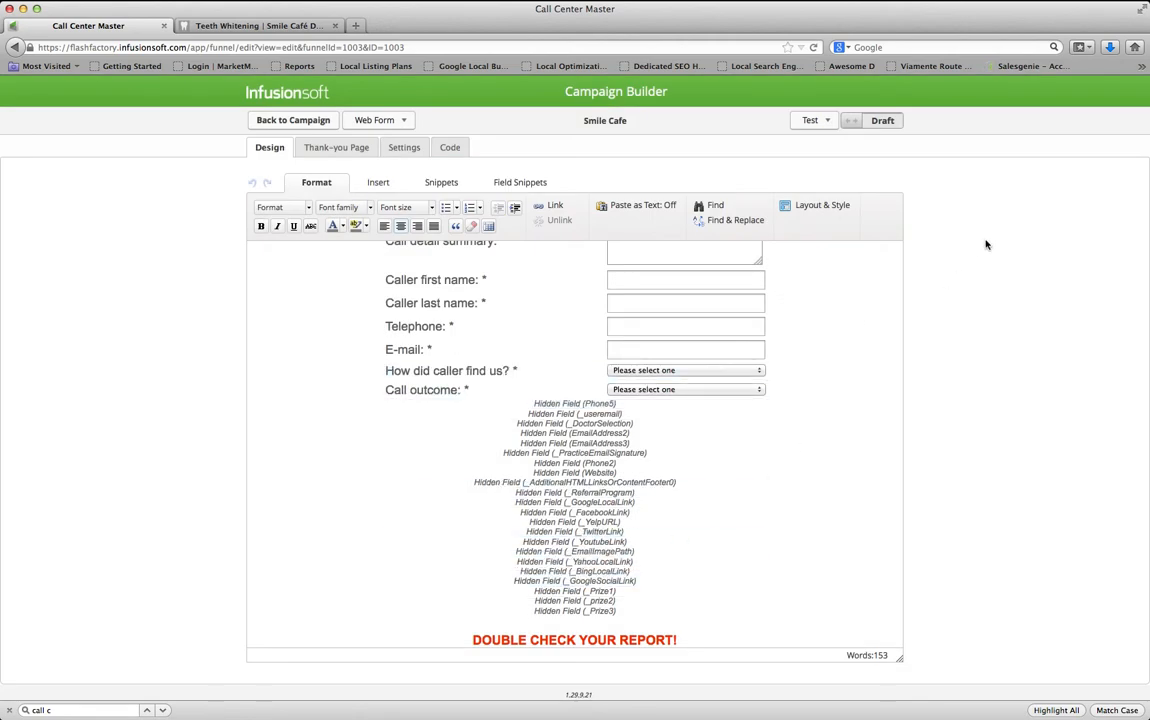
Mark the web form Ready and return to the campaign canvas
scroll(722, 420, "down", 3)
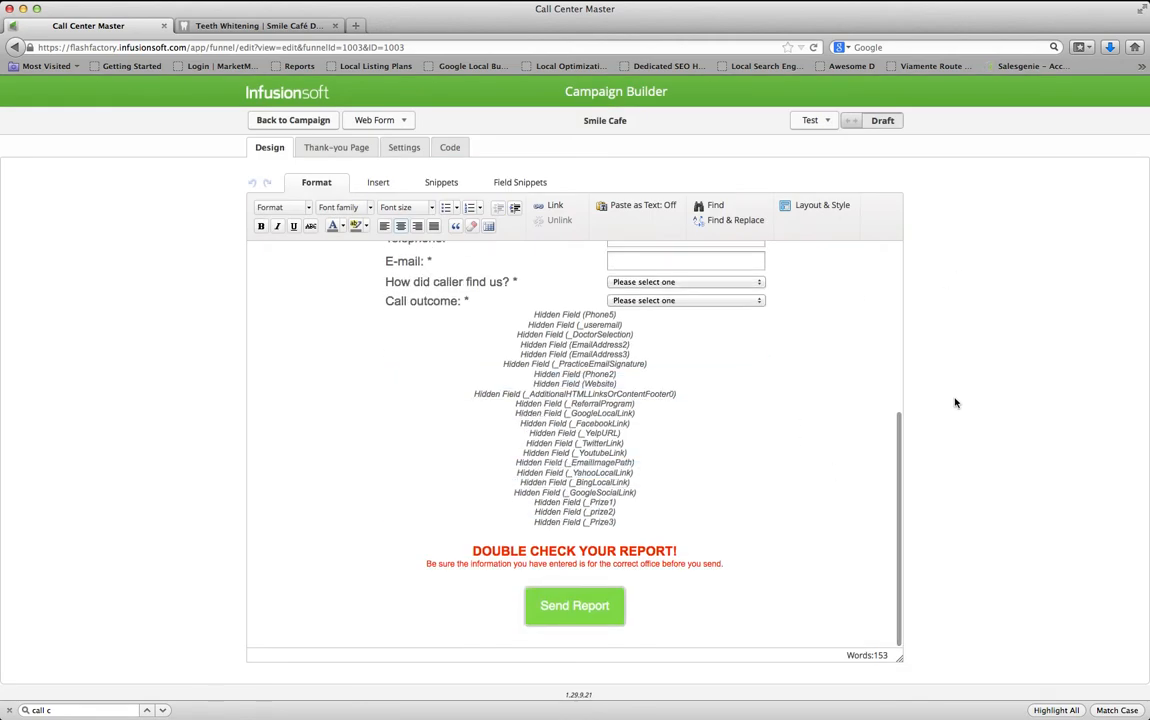
scroll(786, 365, "up", 9)
left_click(868, 124)
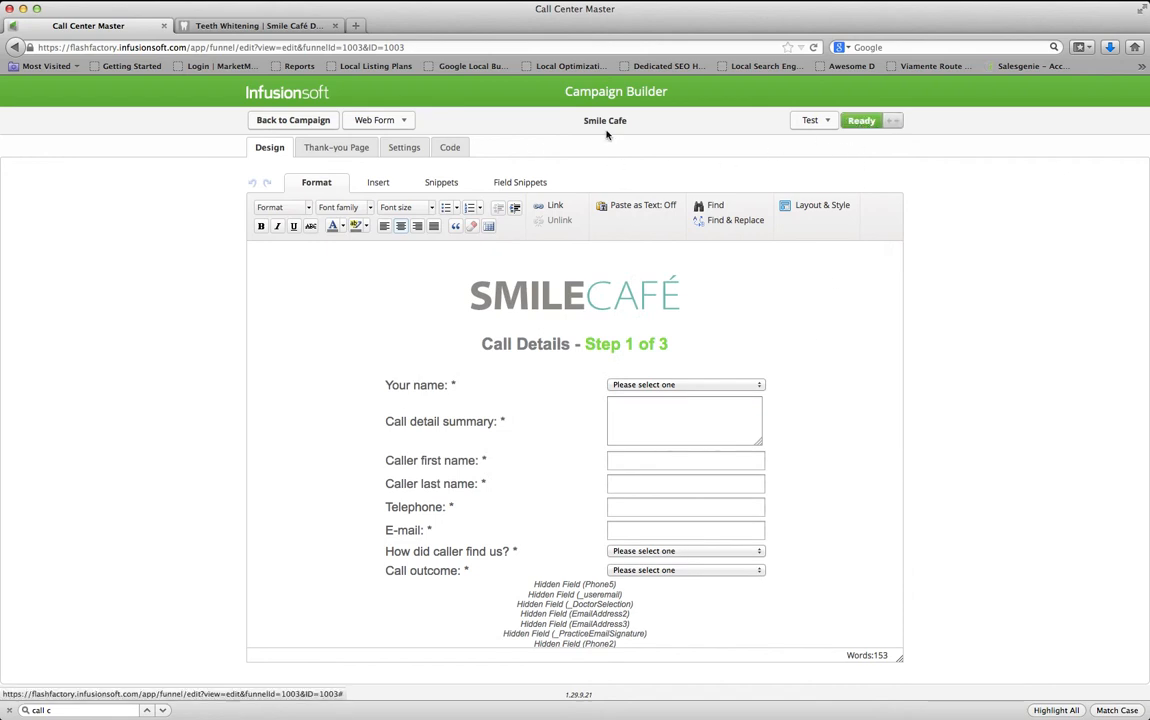
left_click(298, 122)
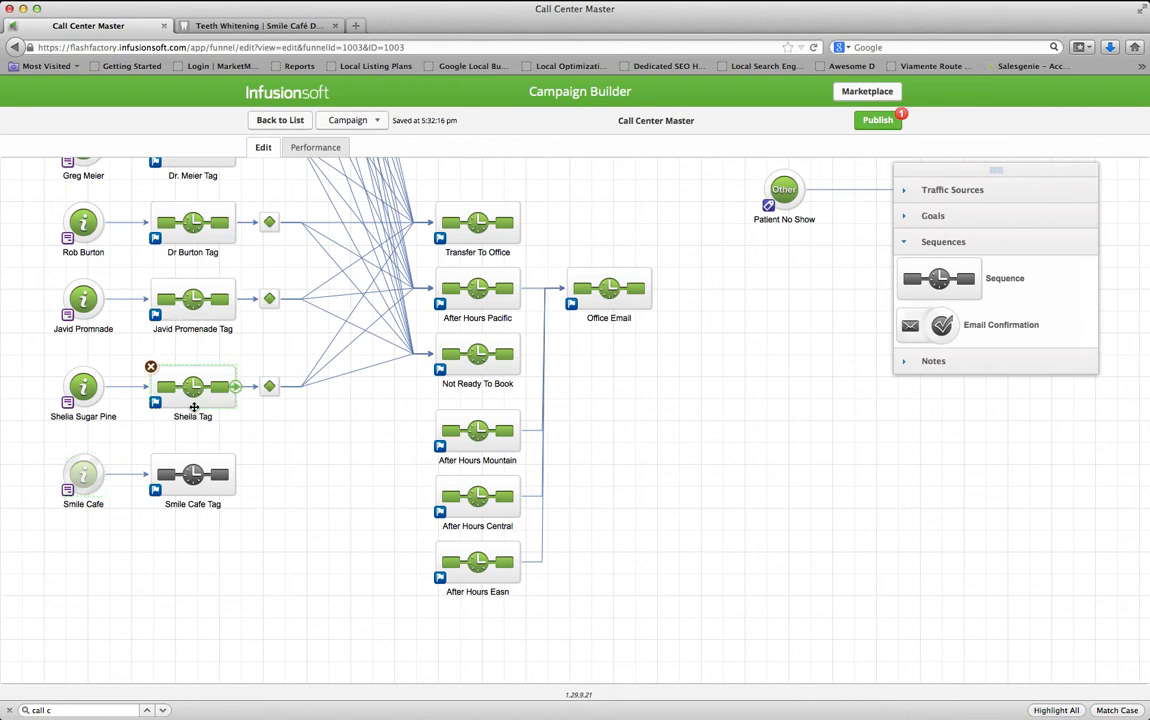
Add an email step named Forms after the Apply 1 tag step in Sheila Tag
double_click(174, 370)
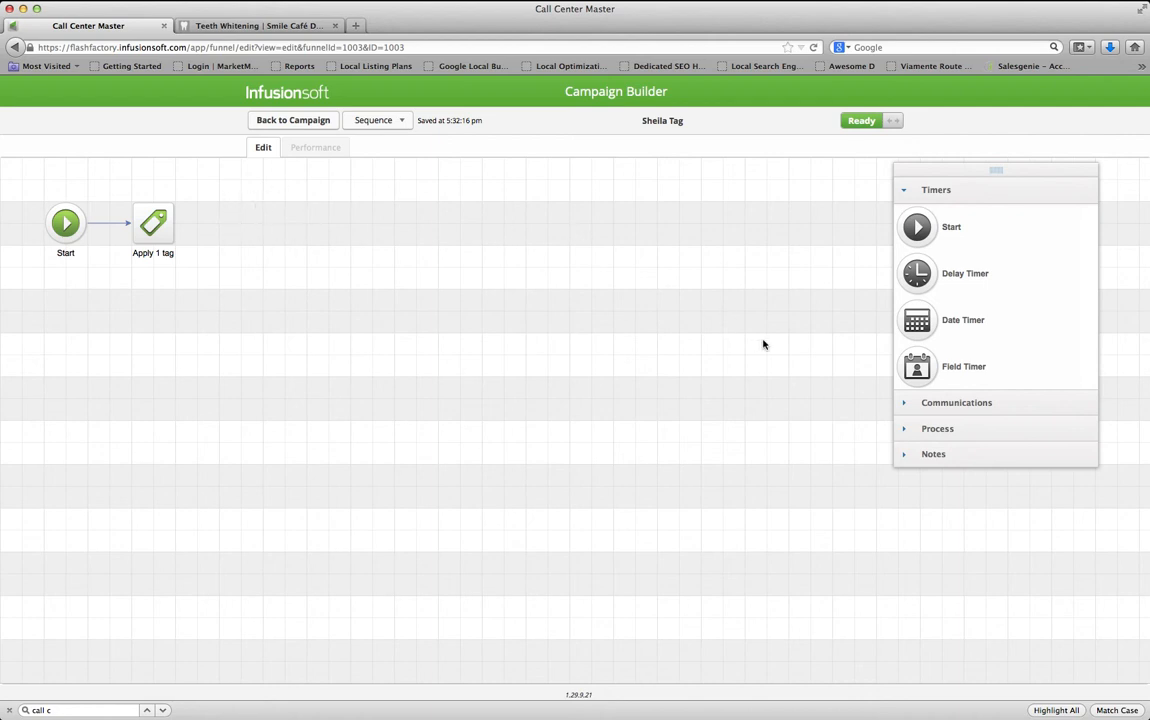
left_click(925, 405)
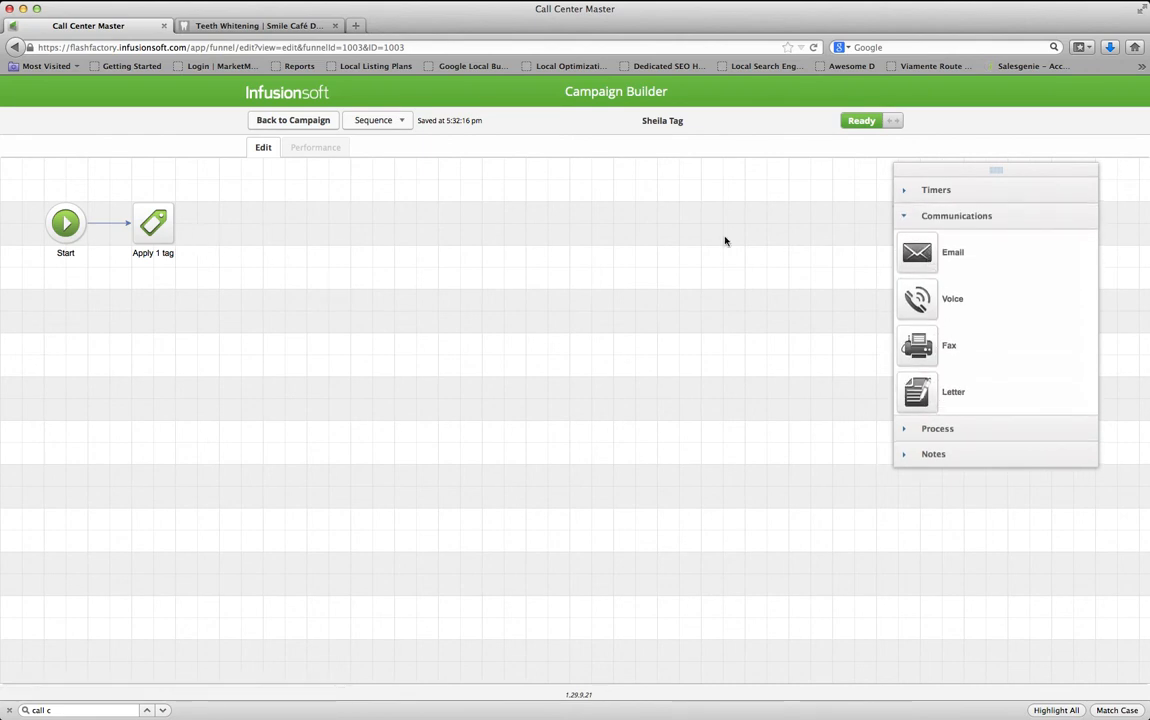
left_click_drag(916, 252, 252, 228)
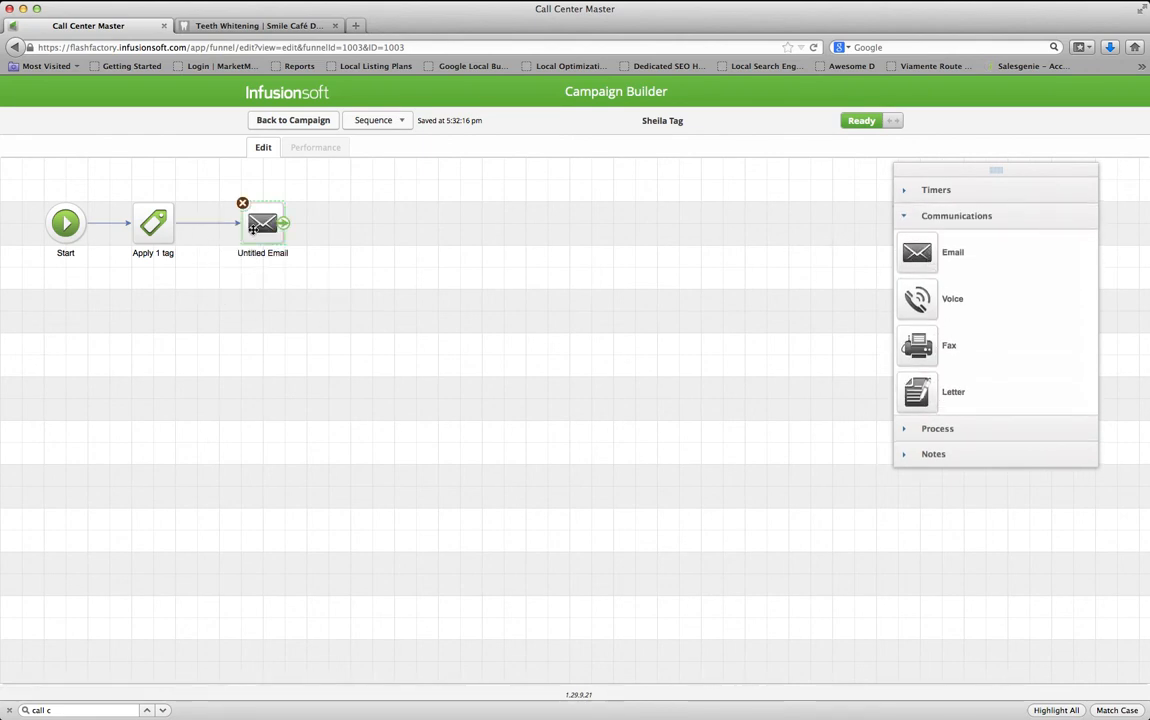
left_click(263, 254)
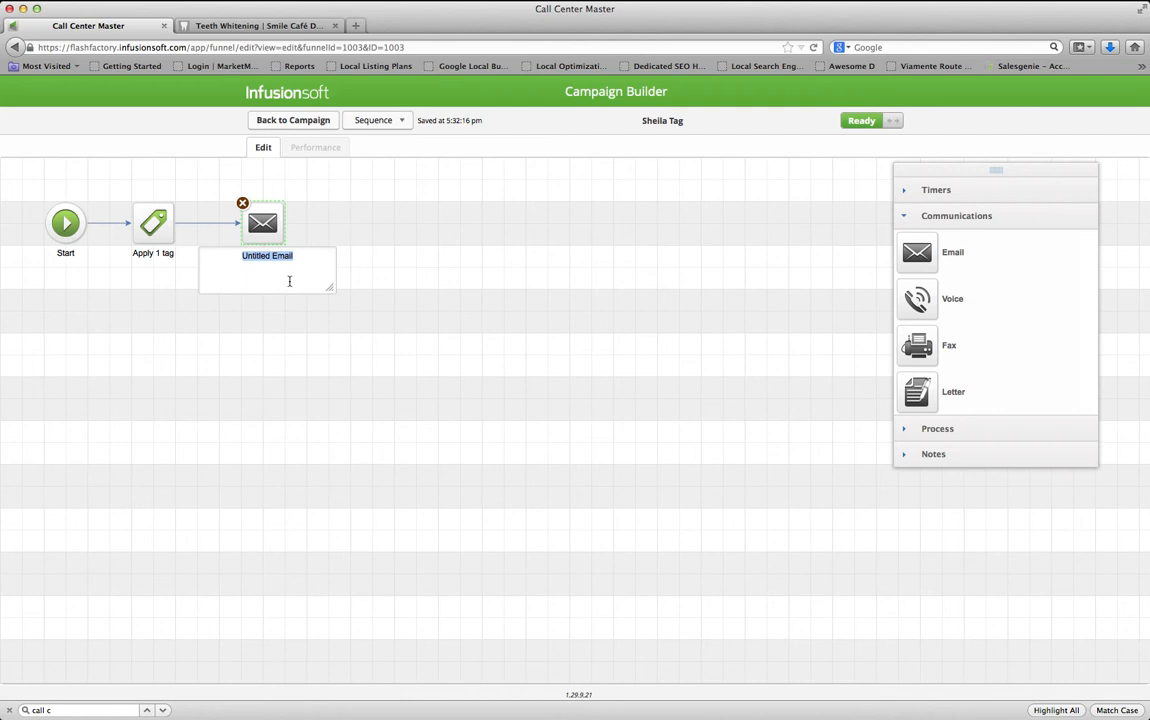
type("Forms")
left_click(377, 253)
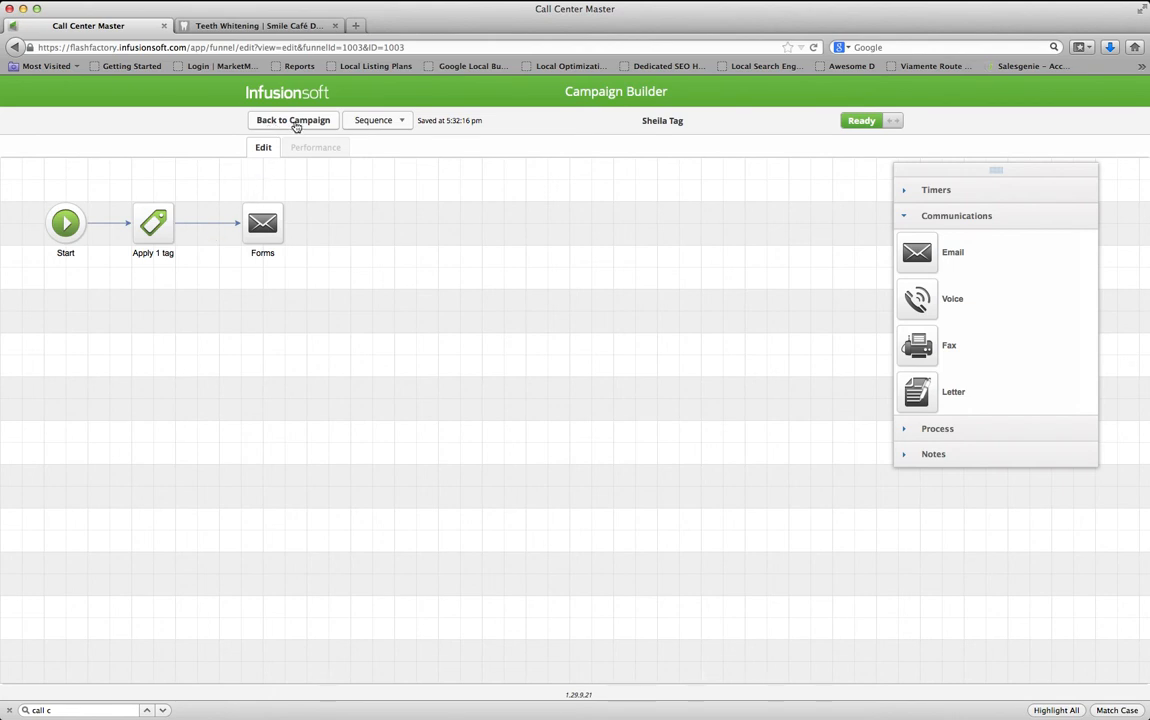
Check the sheliaPhoneCall tag step's settings and return to the campaign canvas
double_click(166, 236)
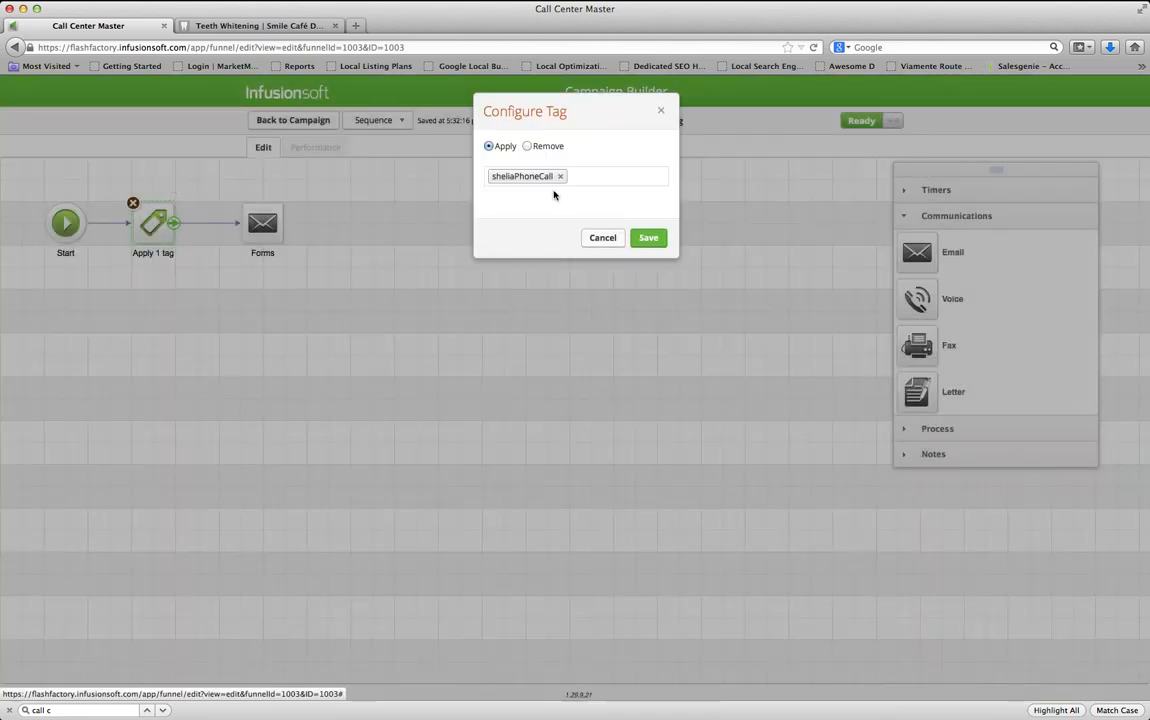
left_click(600, 240)
left_click(305, 124)
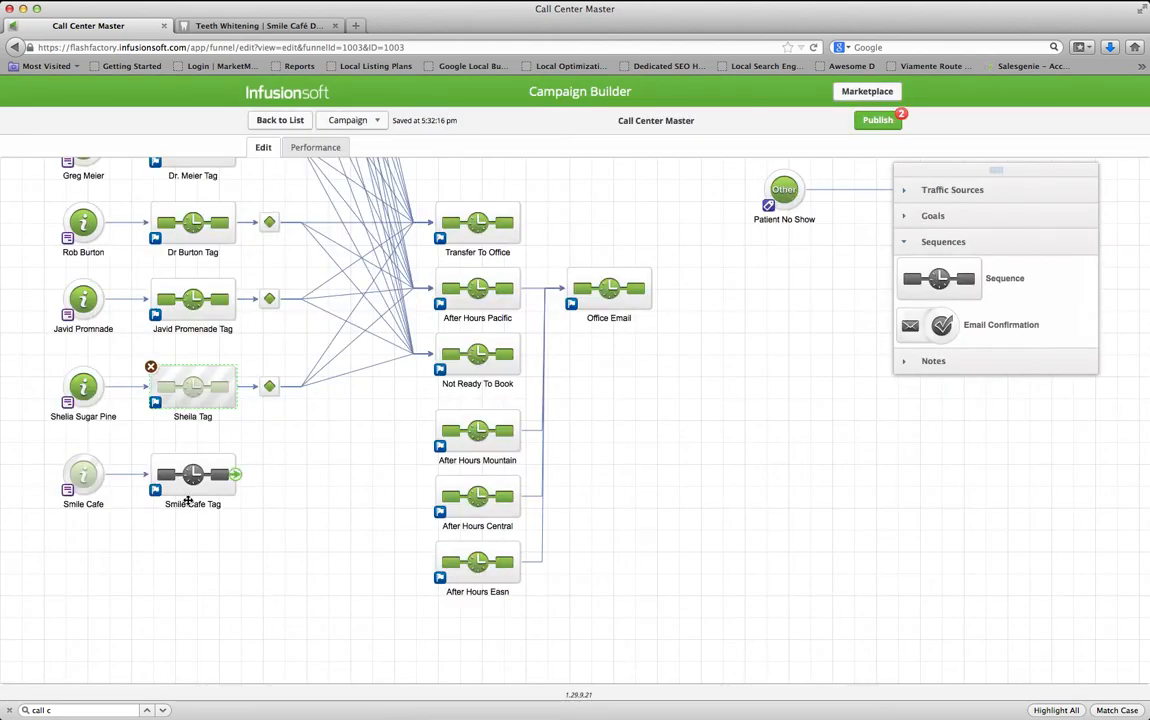
Add an Apply Tag step creating tag SmileCafePhoneCall to Smile Cafe Tag, mark it Ready, and return to the canvas
double_click(189, 484)
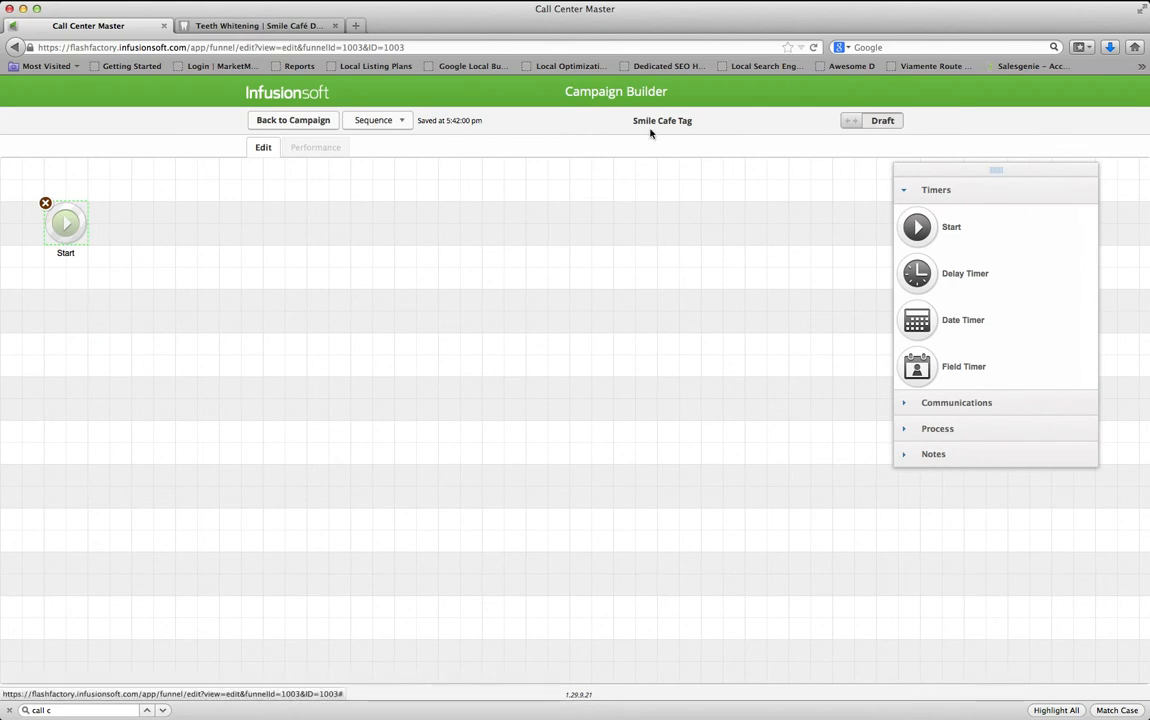
left_click(937, 428)
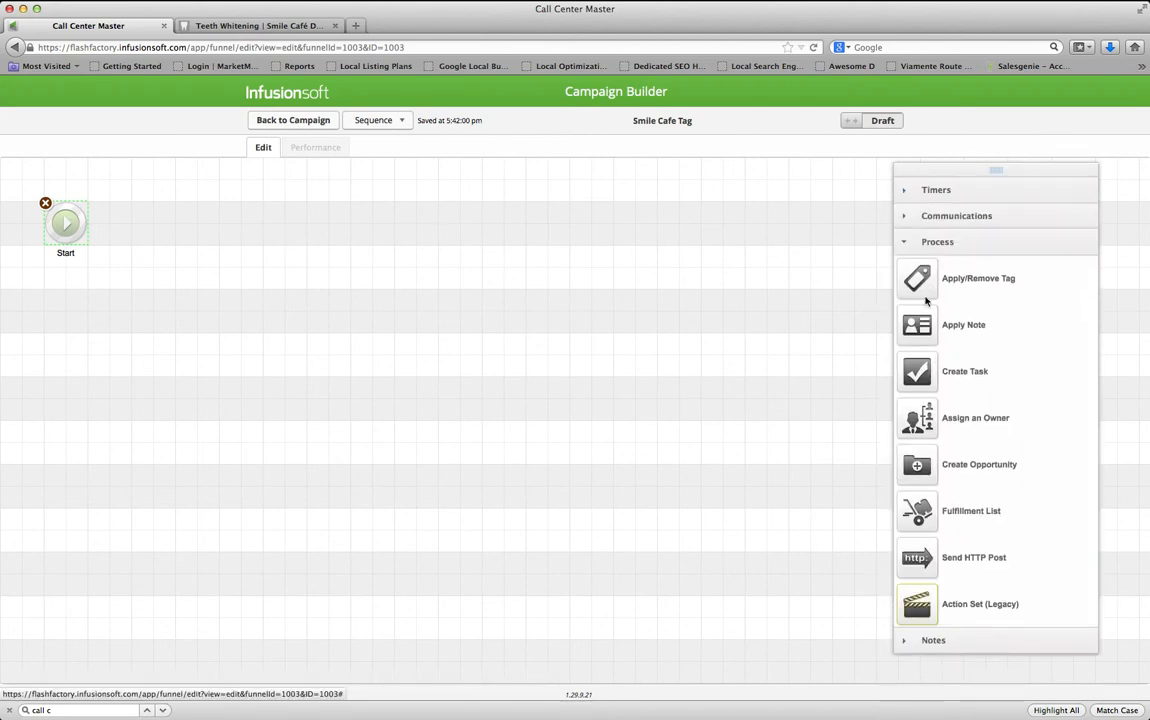
left_click_drag(916, 295, 147, 234)
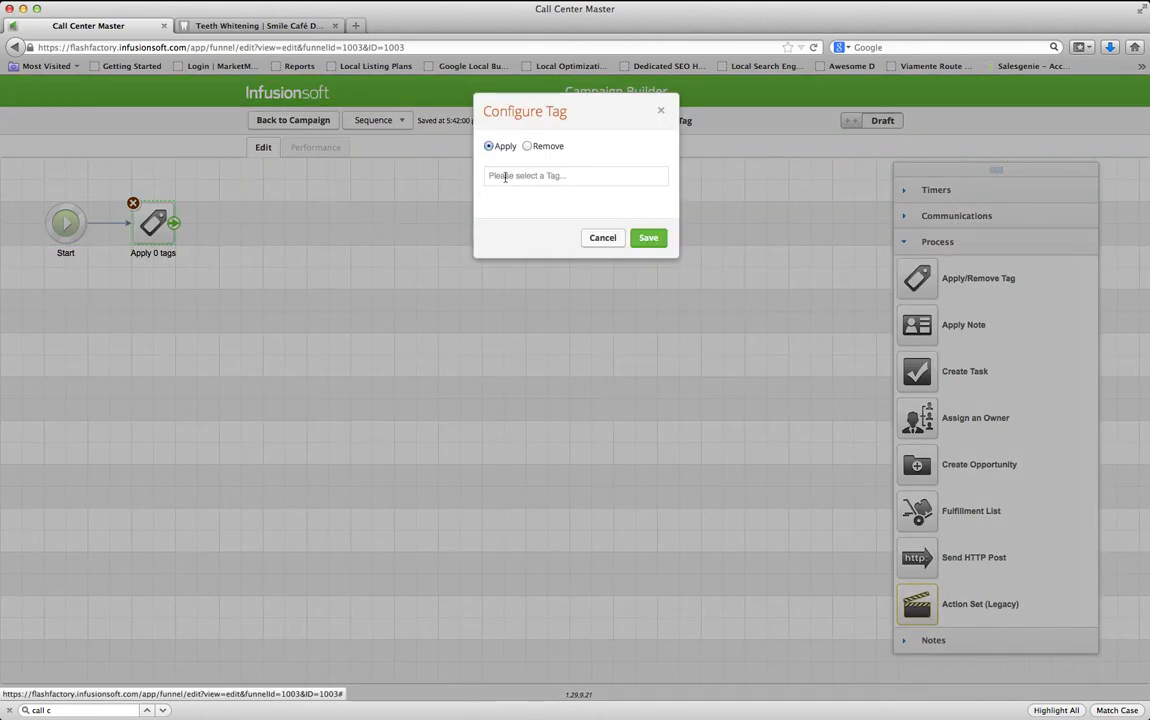
left_click(505, 177)
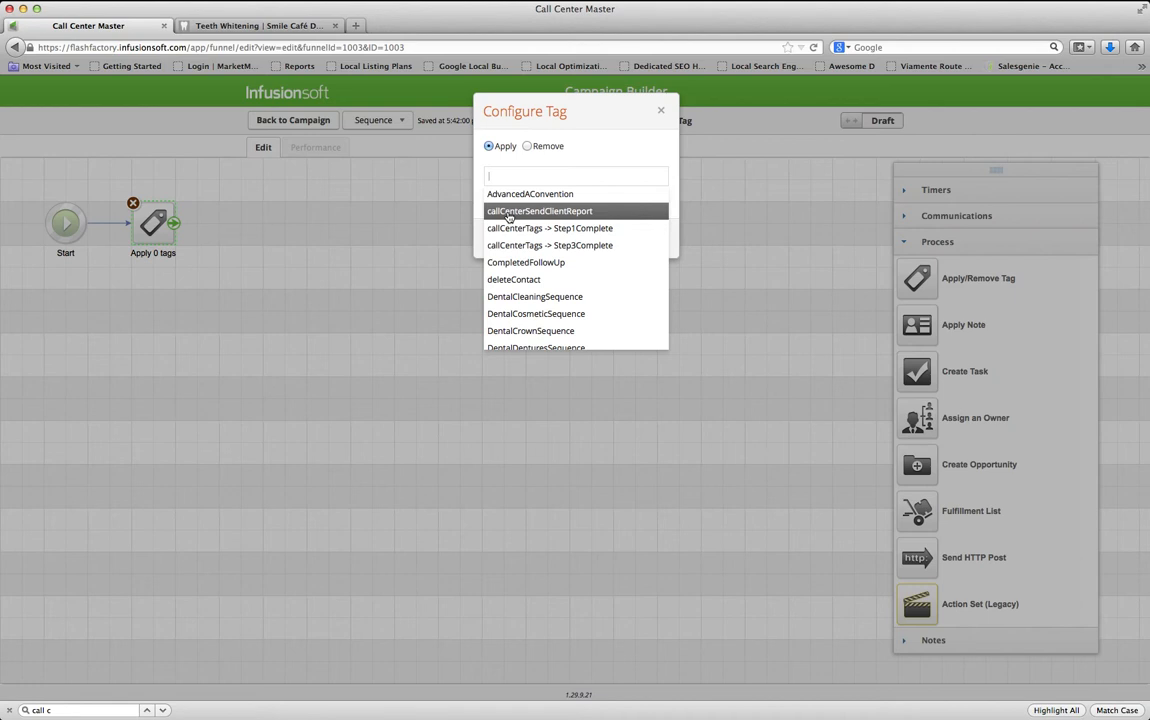
type("SmileCafePhoneCall")
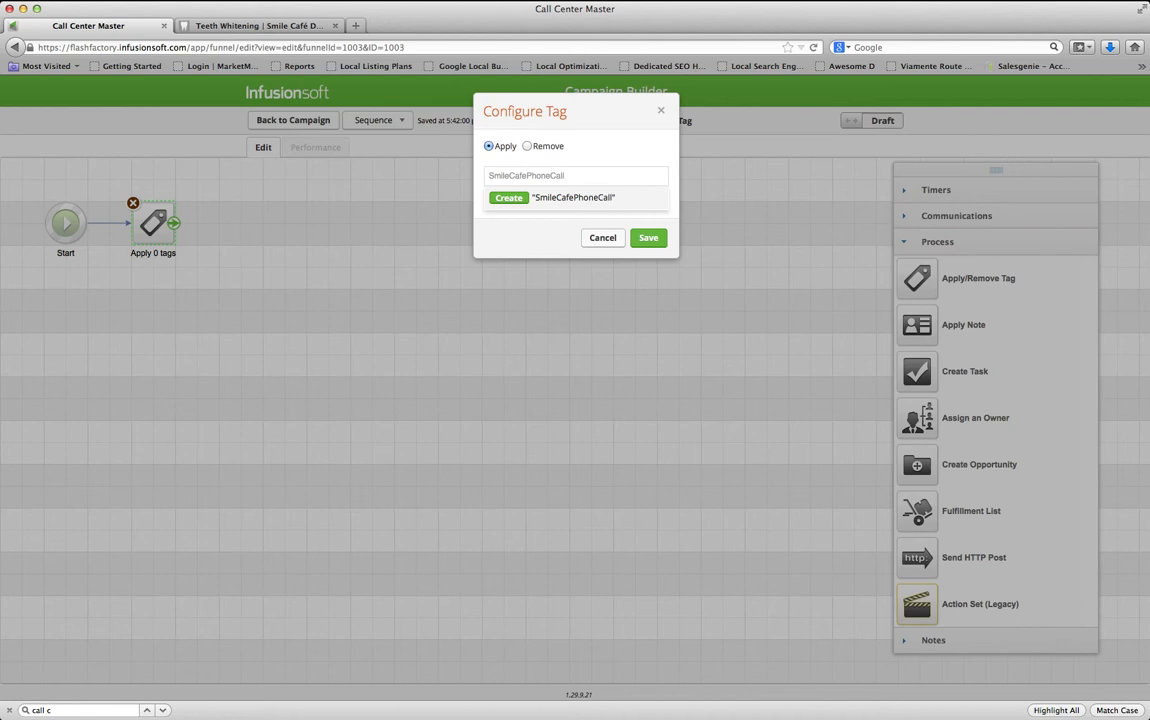
left_click(525, 199)
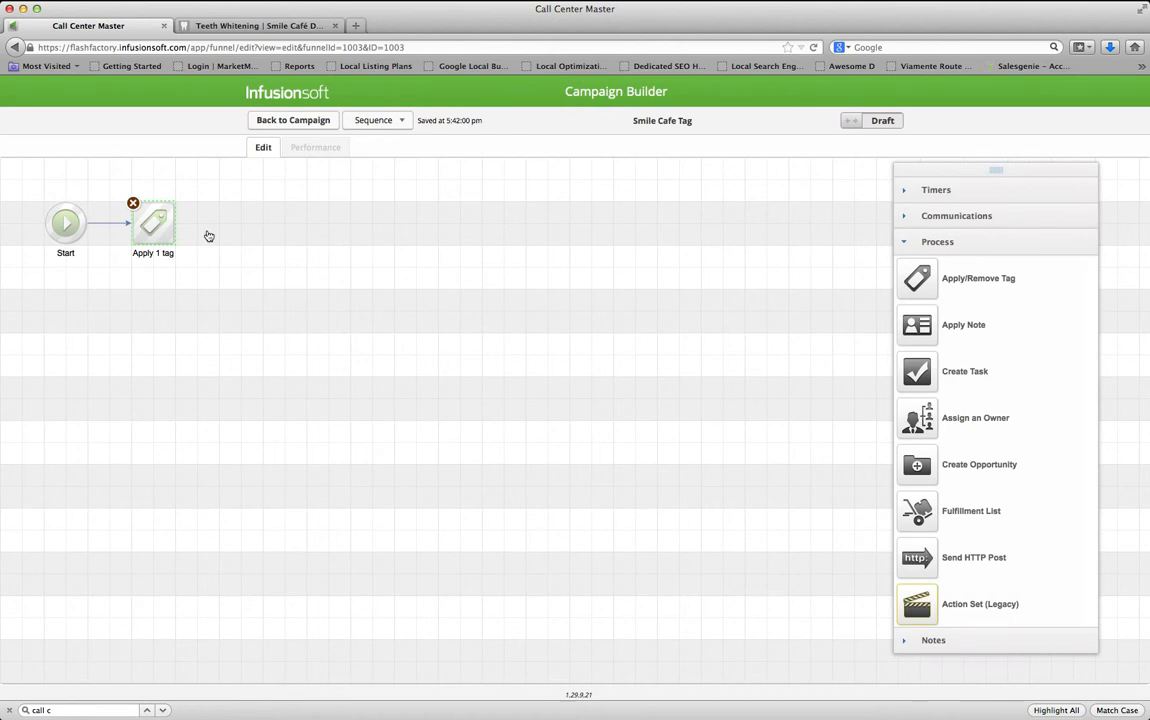
left_click(876, 123)
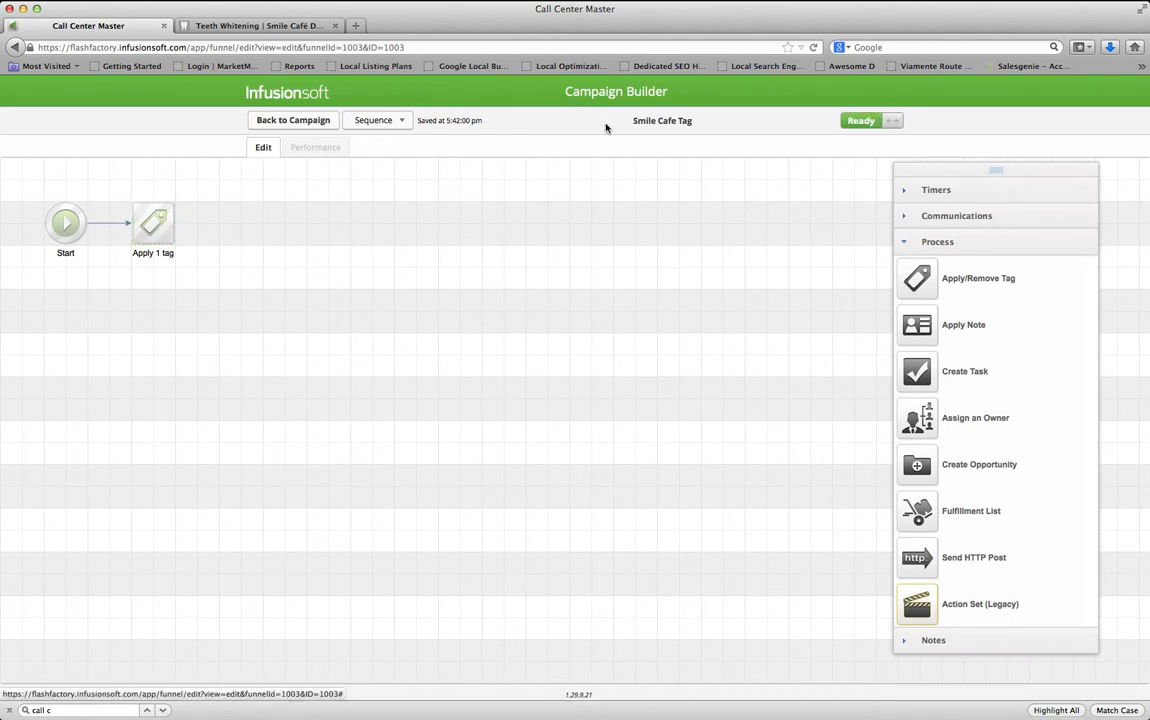
left_click(305, 127)
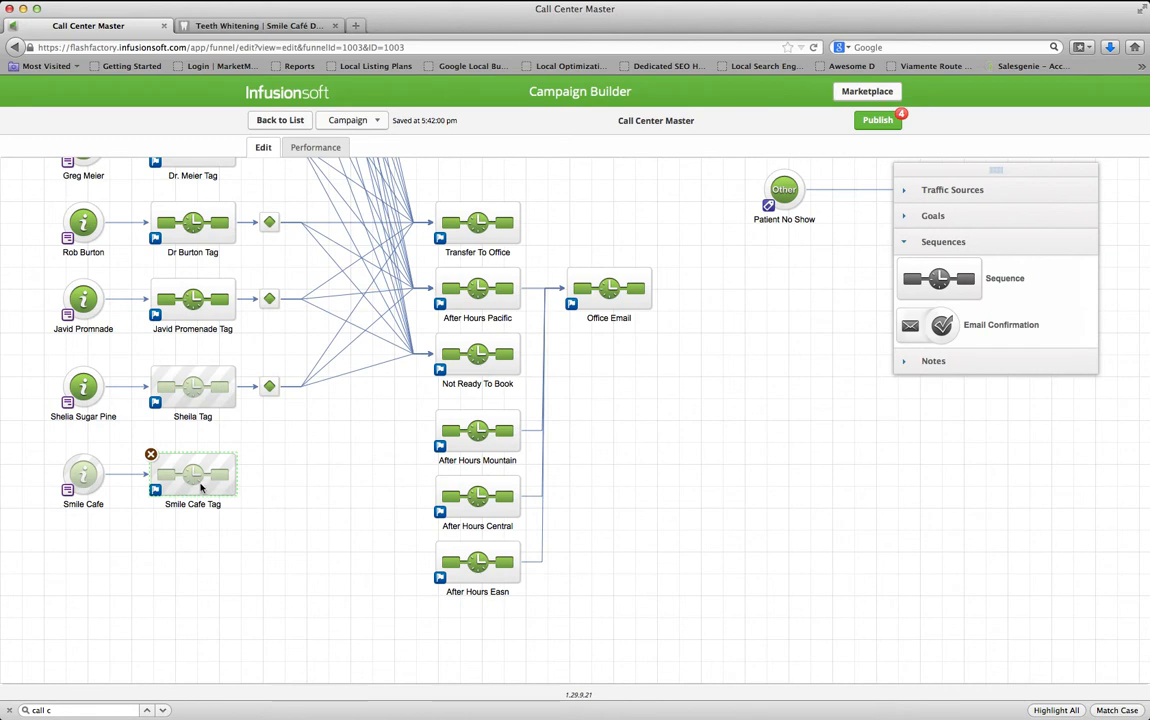
Connect Smile Cafe Tag to Transfer To Office, Not Ready To Book and the After Hours Easn sequence
left_click_drag(236, 479, 453, 232)
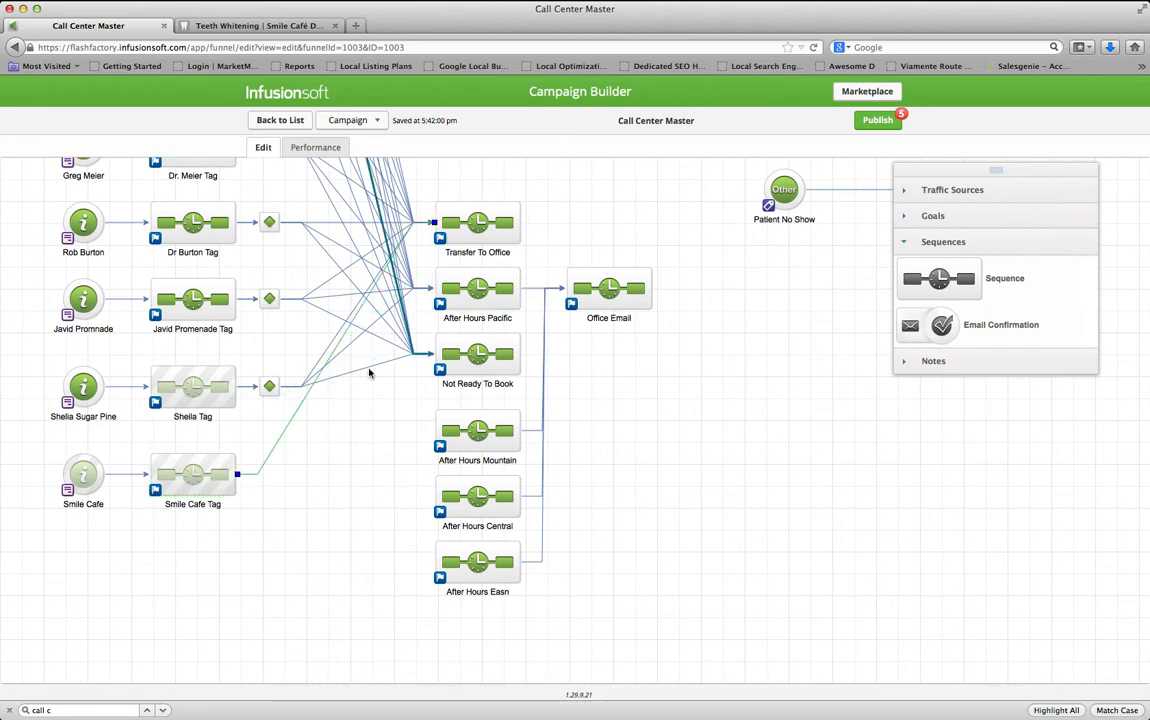
left_click_drag(234, 477, 444, 362)
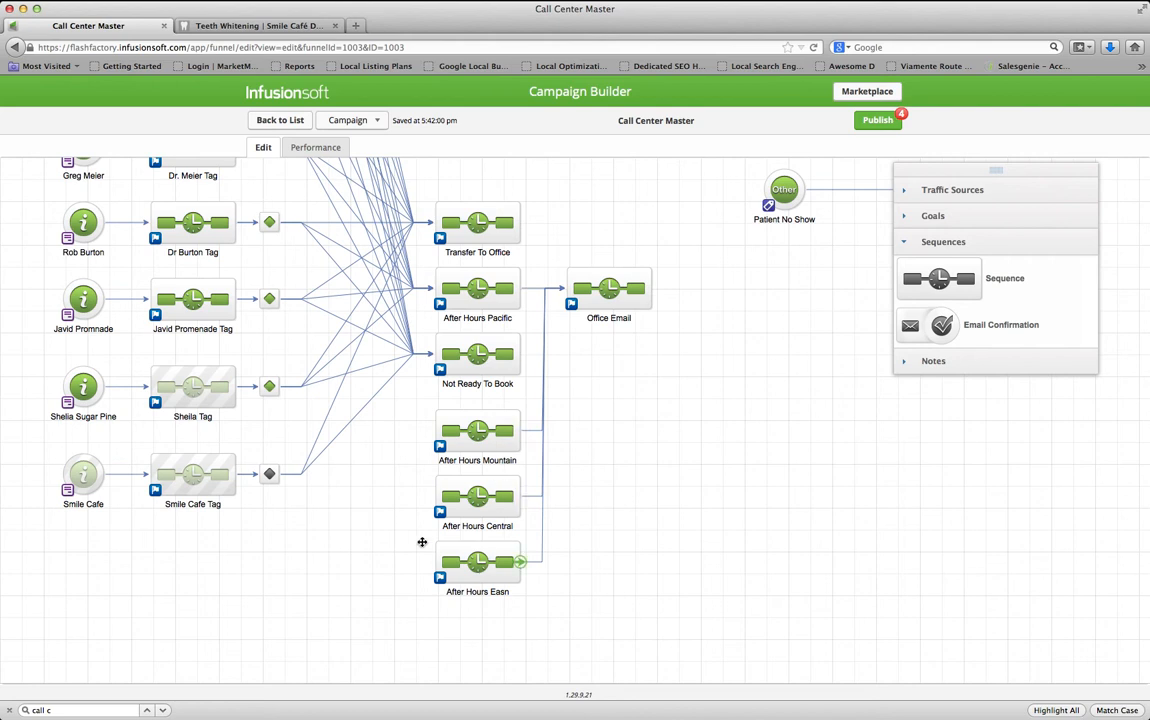
left_click_drag(225, 443, 451, 562)
Correct the sequence name to After Hours Eastern and open Sheila Tag's decision rules
left_click(498, 590)
key("BackSpace")
key("BackSpace")
key("BackSpace")
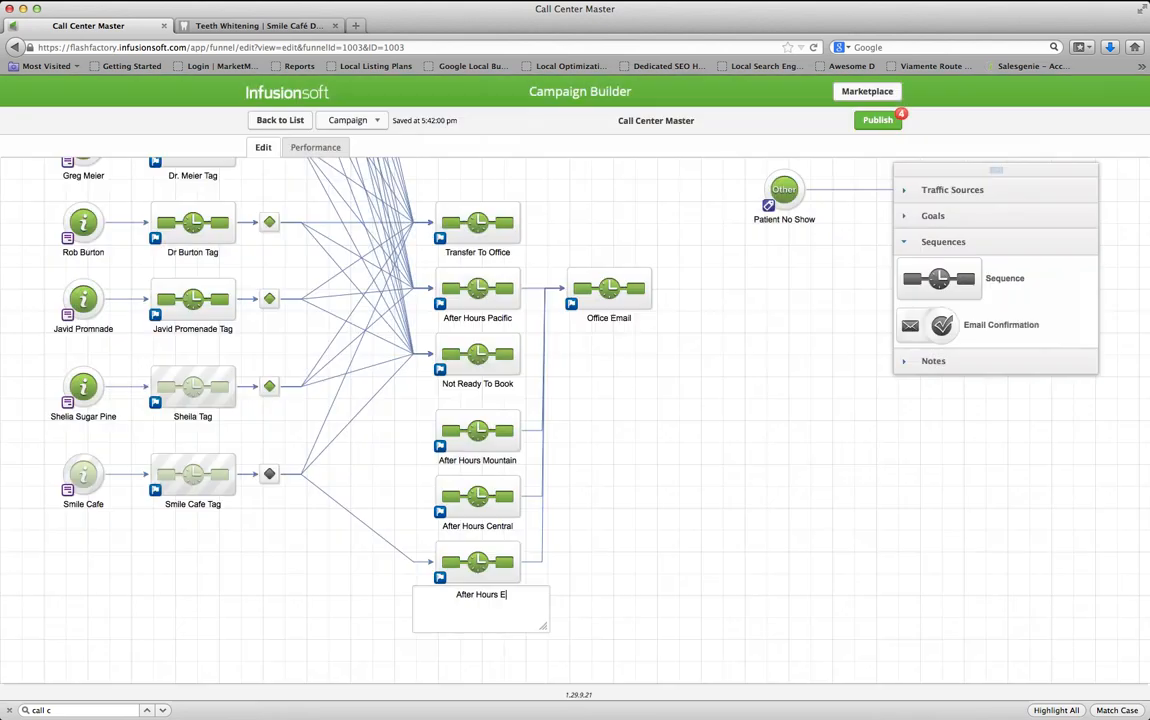
type("astern")
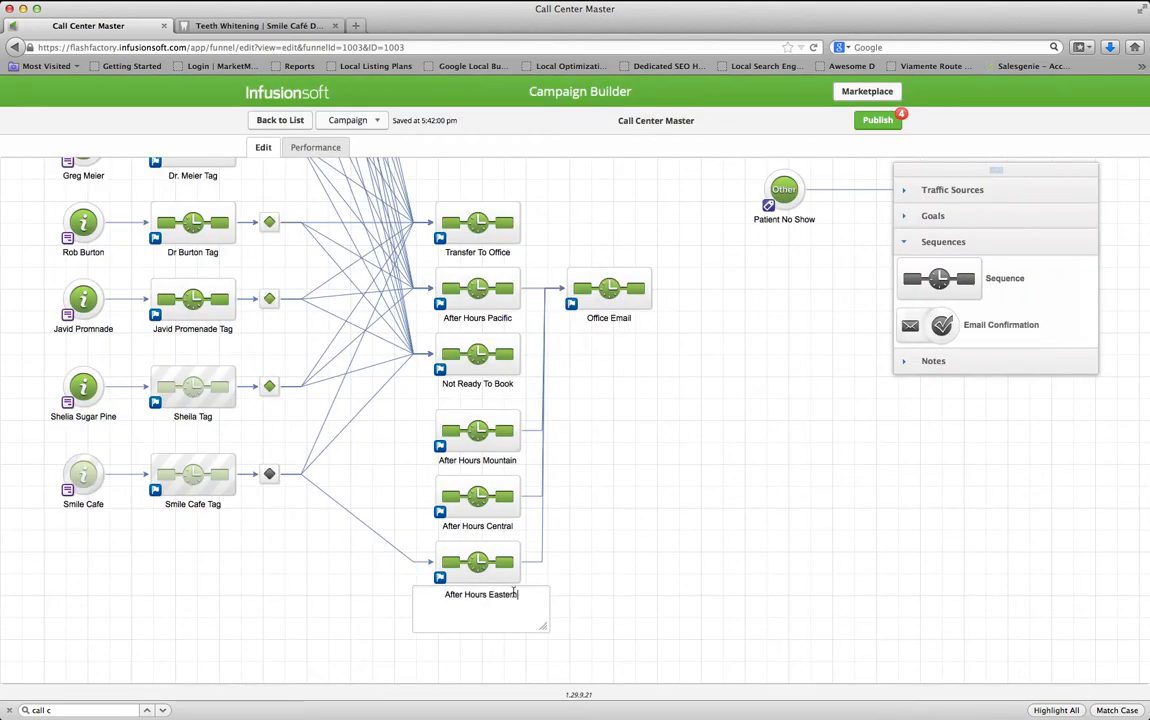
left_click(583, 622)
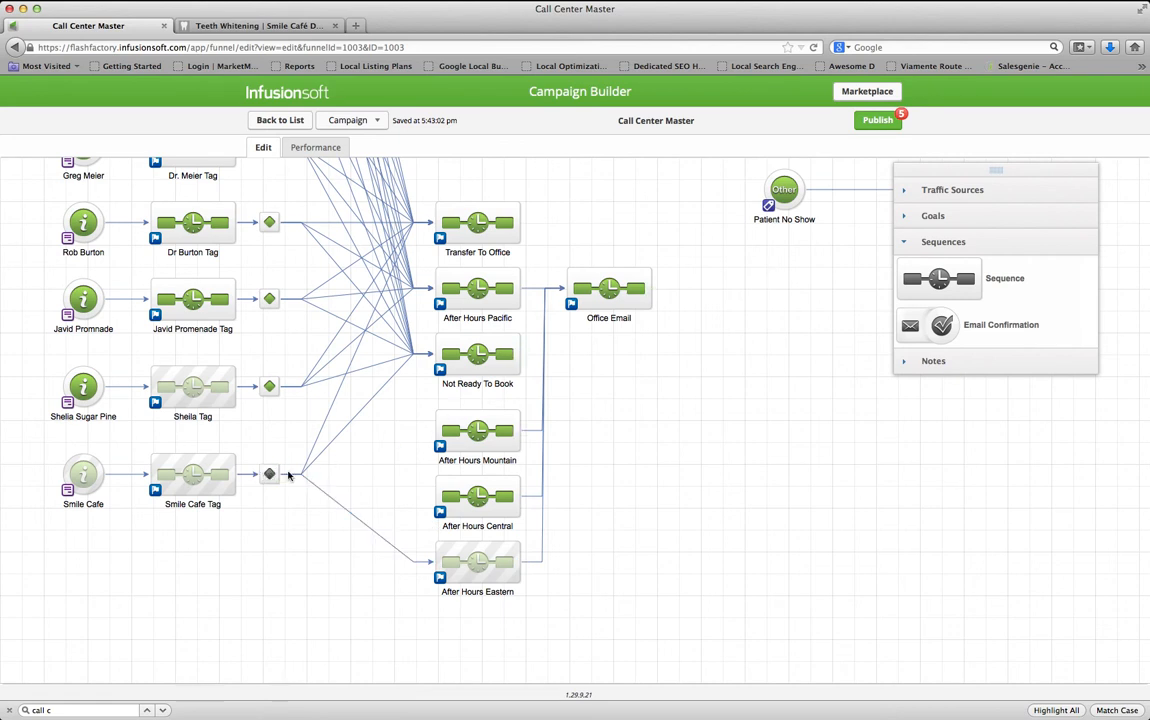
double_click(269, 387)
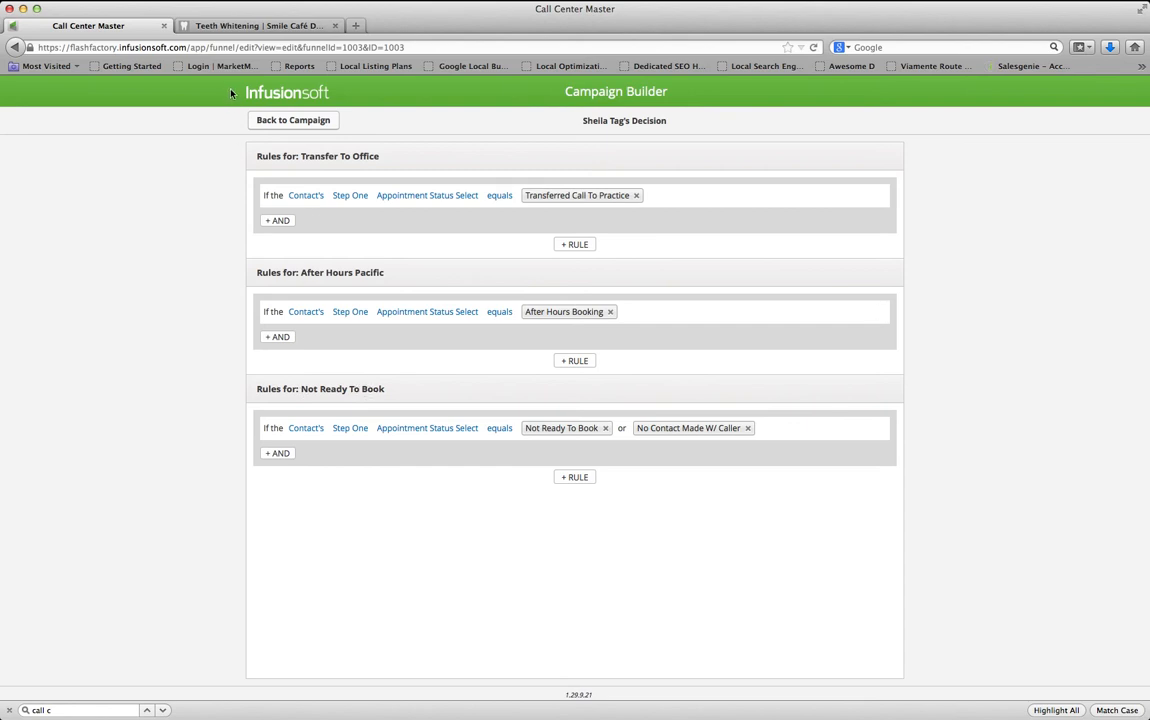
In Smile Cafe Tag's decision, route Transfer To Office when Step One Appointment Status Select equals Transferred Call To Practice
left_click(305, 125)
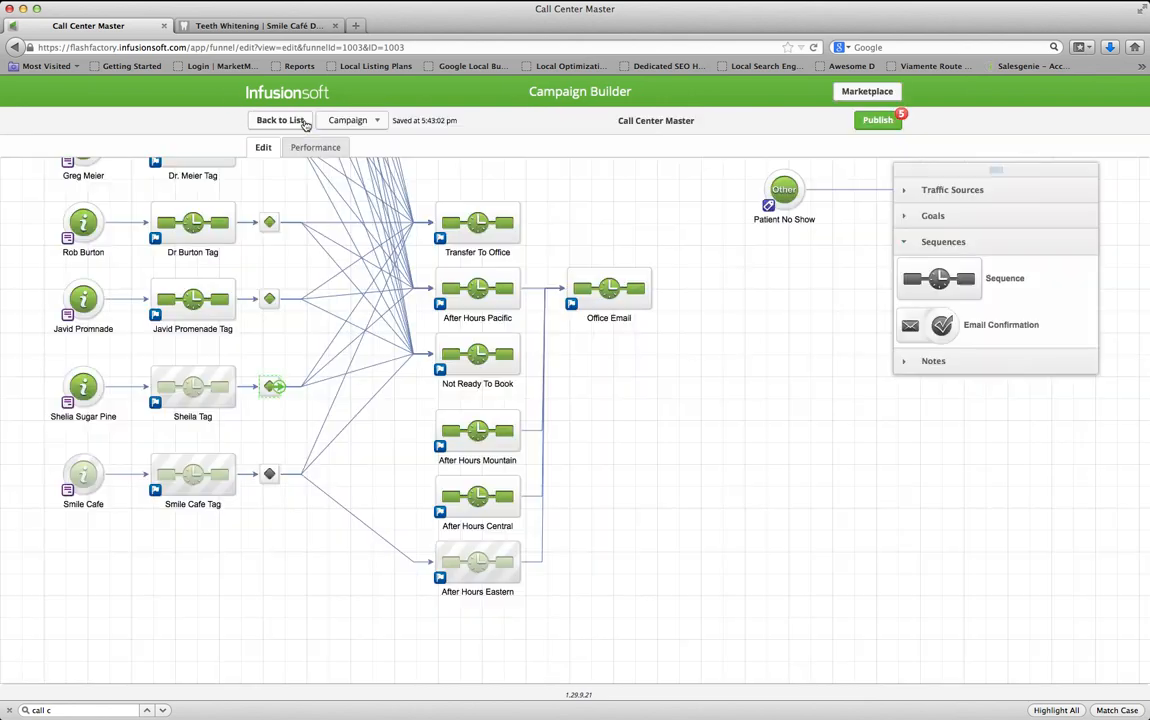
left_click(271, 476)
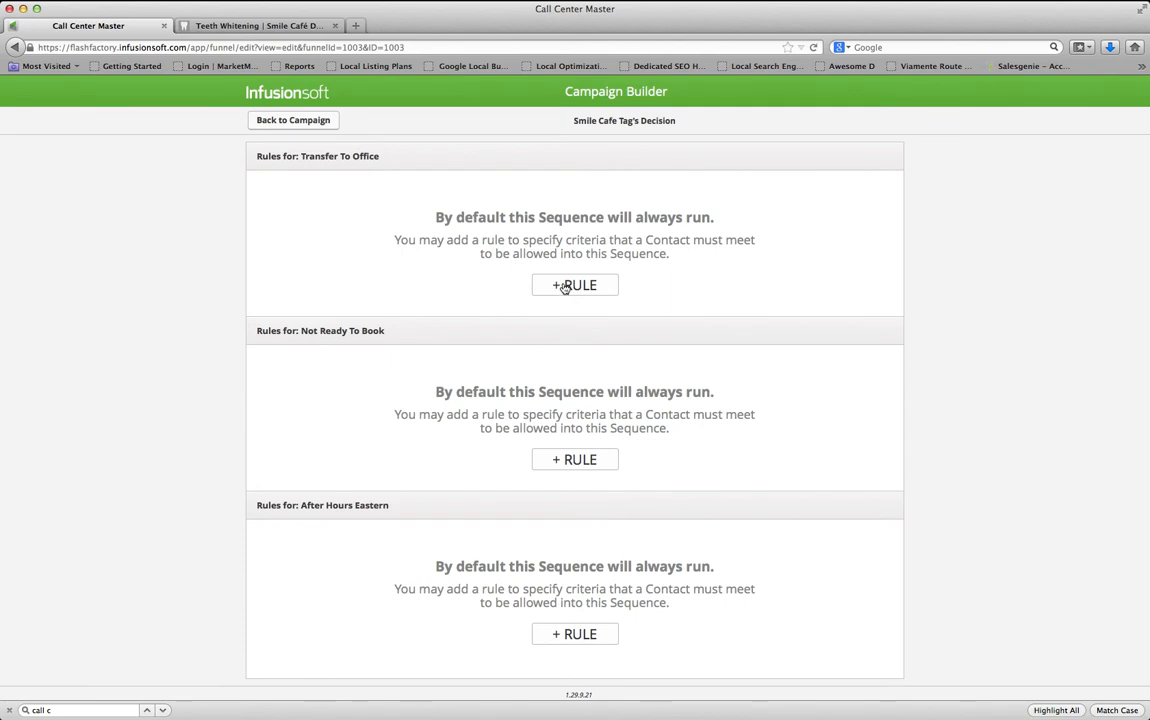
left_click(565, 287)
left_click(316, 195)
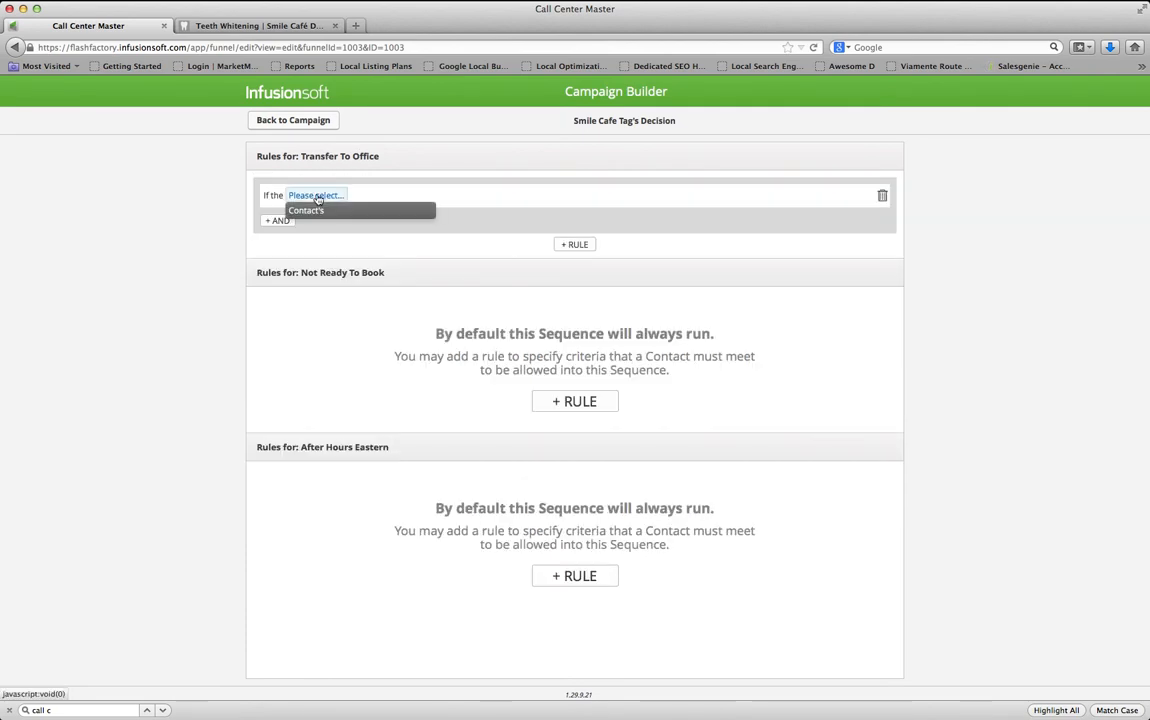
left_click(317, 212)
left_click(378, 196)
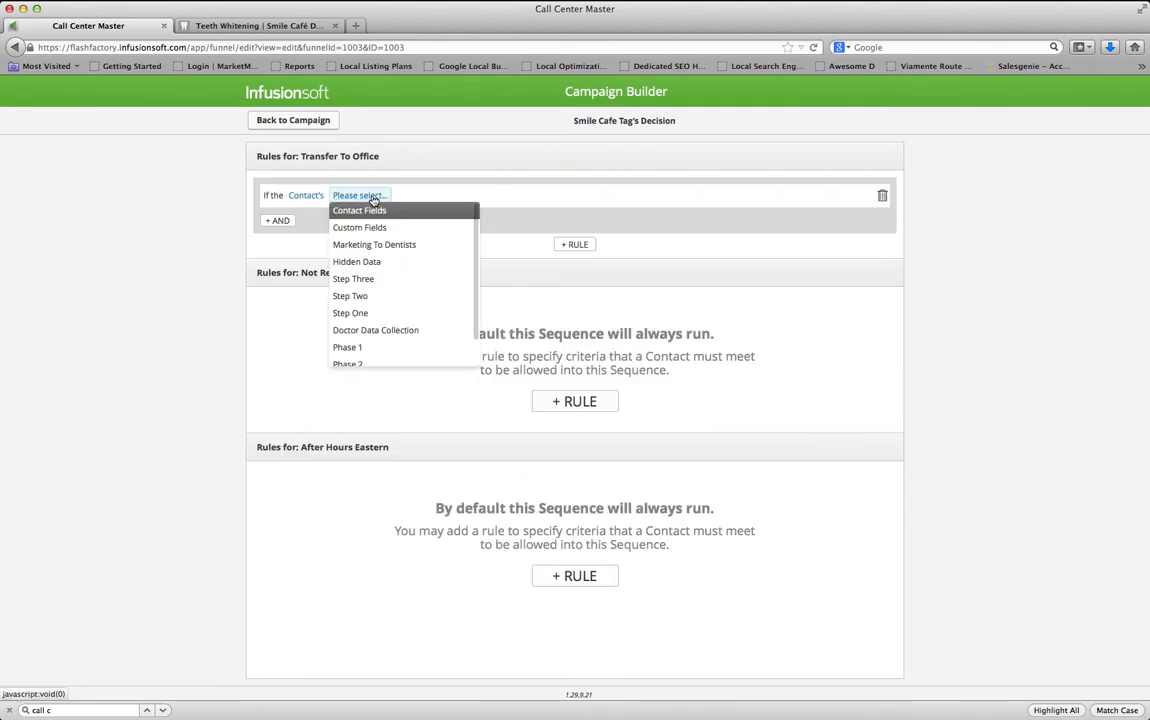
left_click(370, 312)
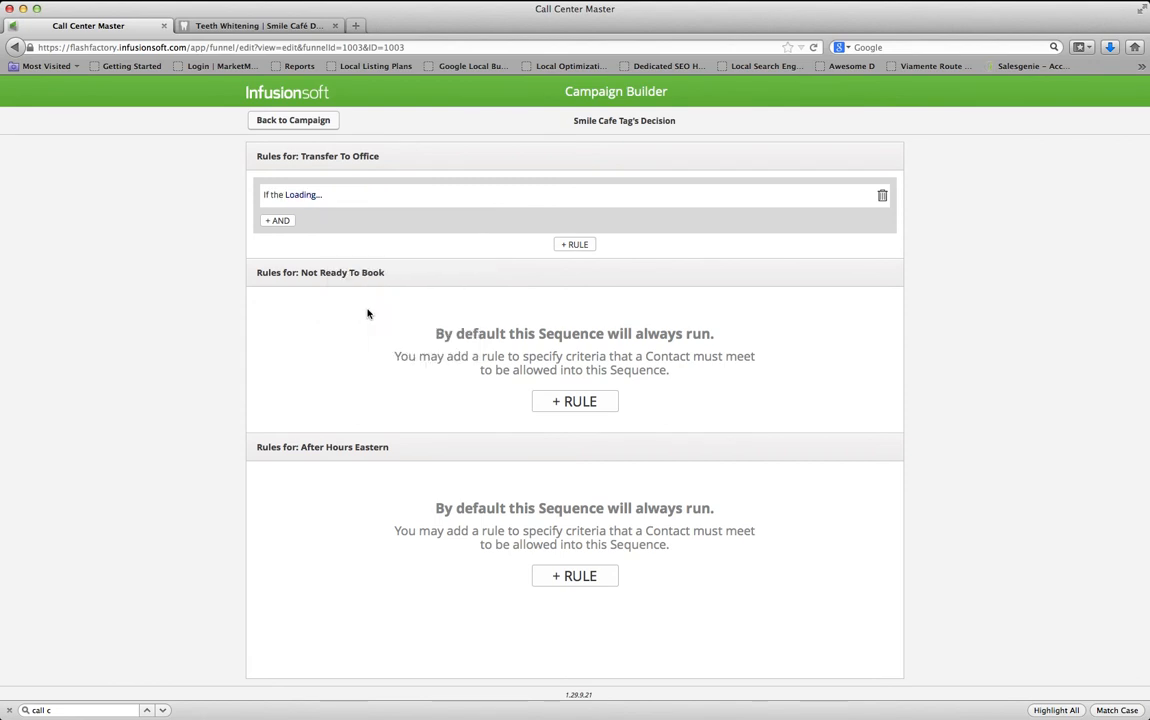
left_click(418, 196)
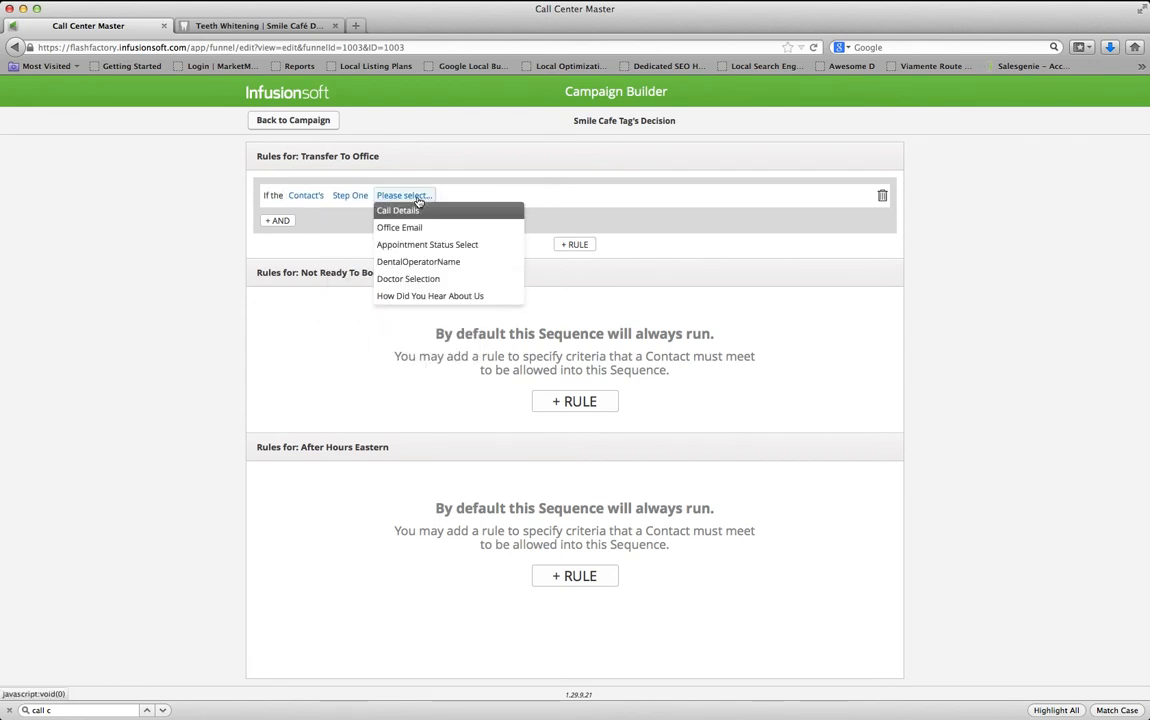
left_click(432, 246)
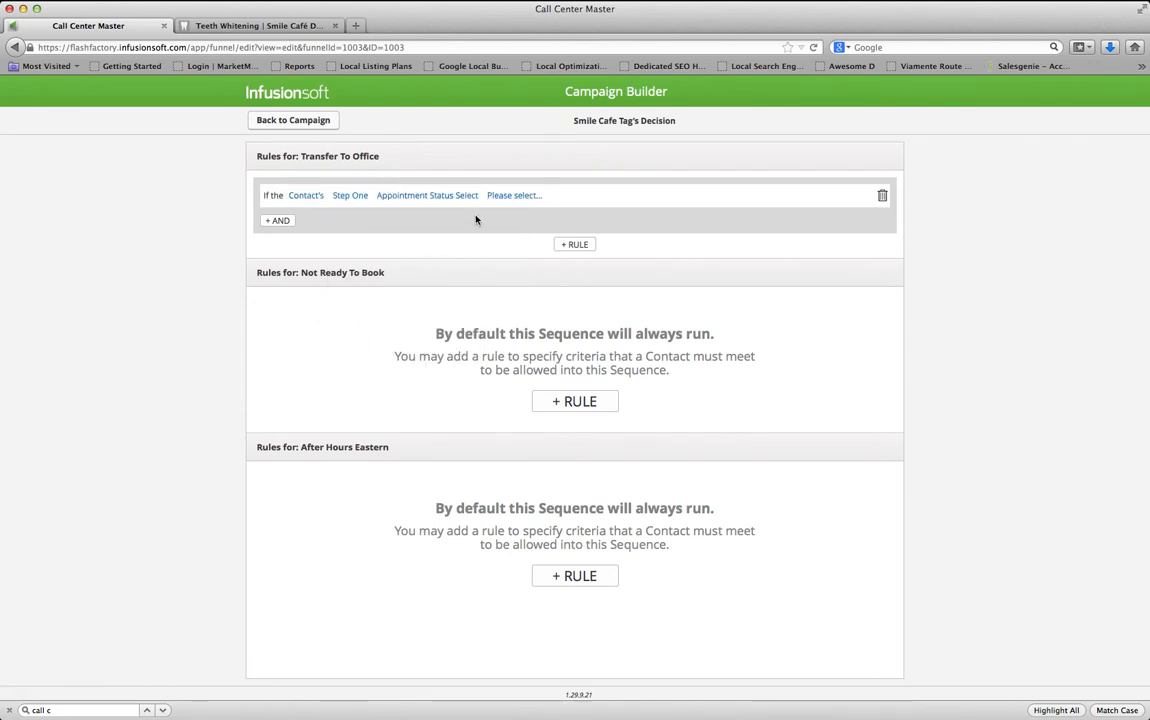
left_click(513, 195)
left_click(500, 211)
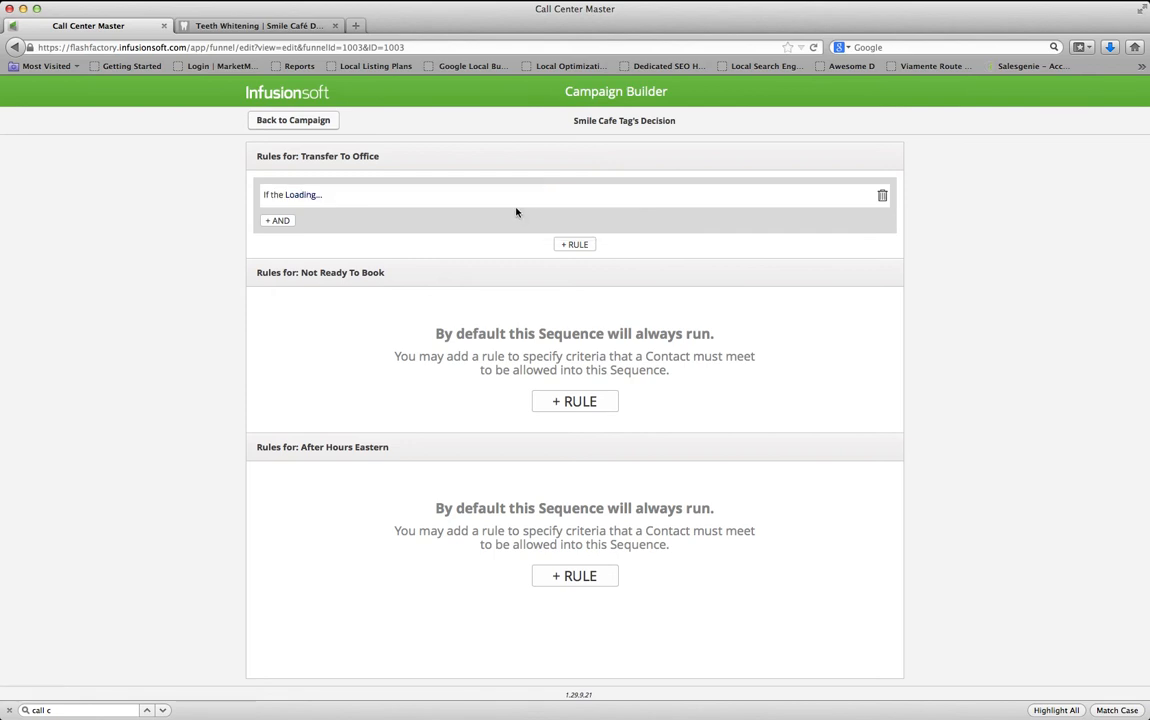
left_click(573, 196)
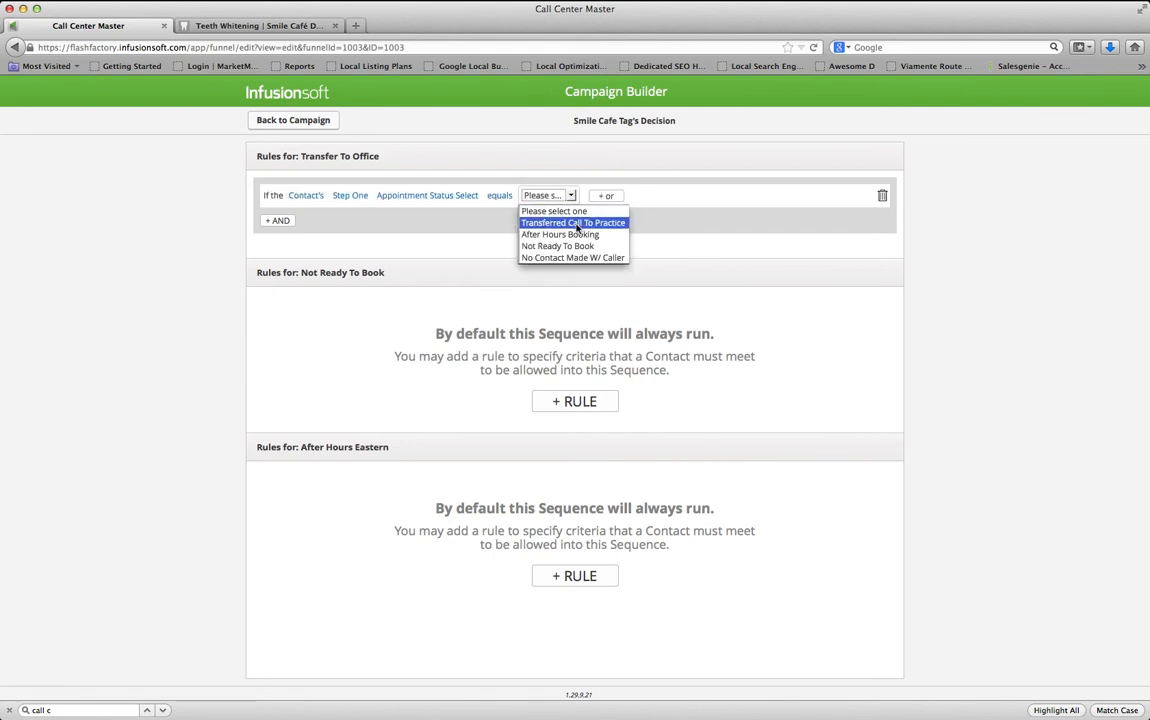
left_click(577, 223)
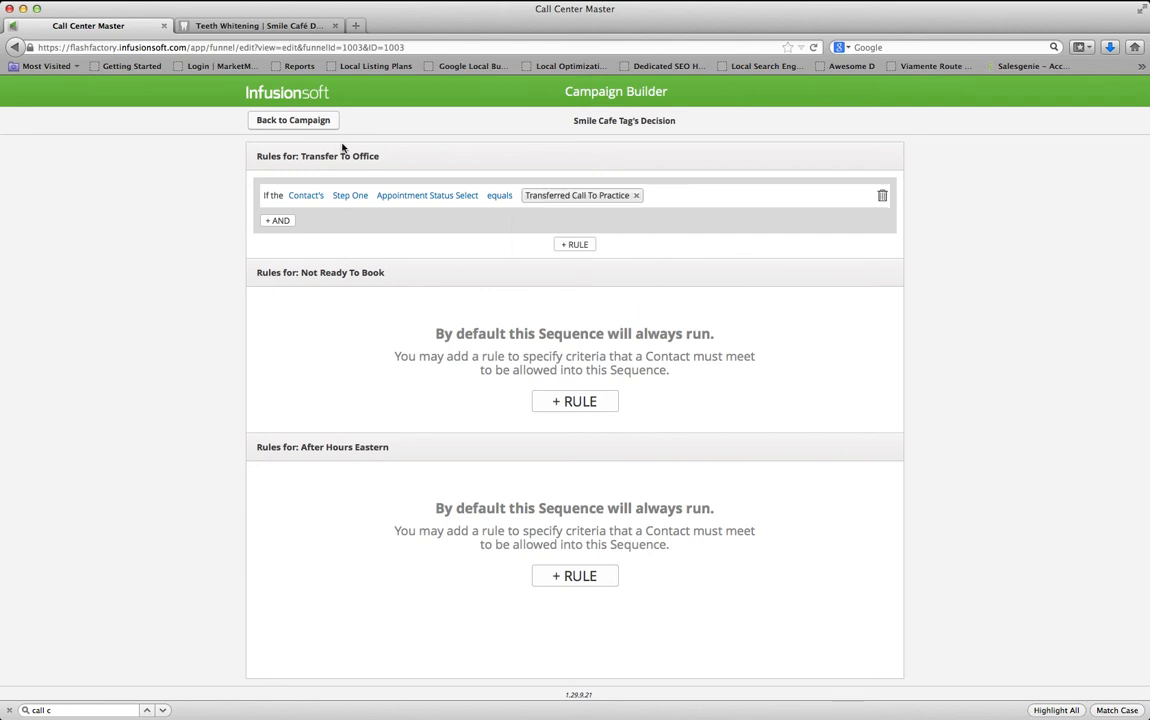
left_click_drag(314, 157, 345, 157)
Add a Not Ready To Book rule matching status Not Ready To Book or No Contact Made W/ Caller
left_click(568, 402)
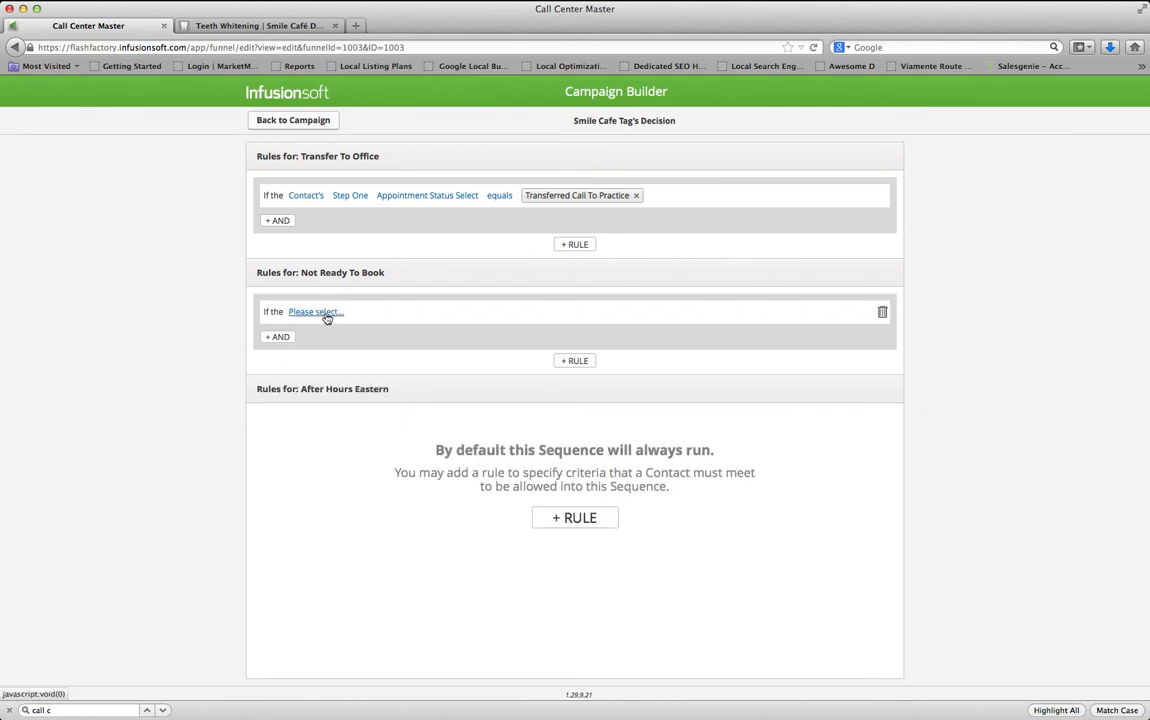
left_click(326, 313)
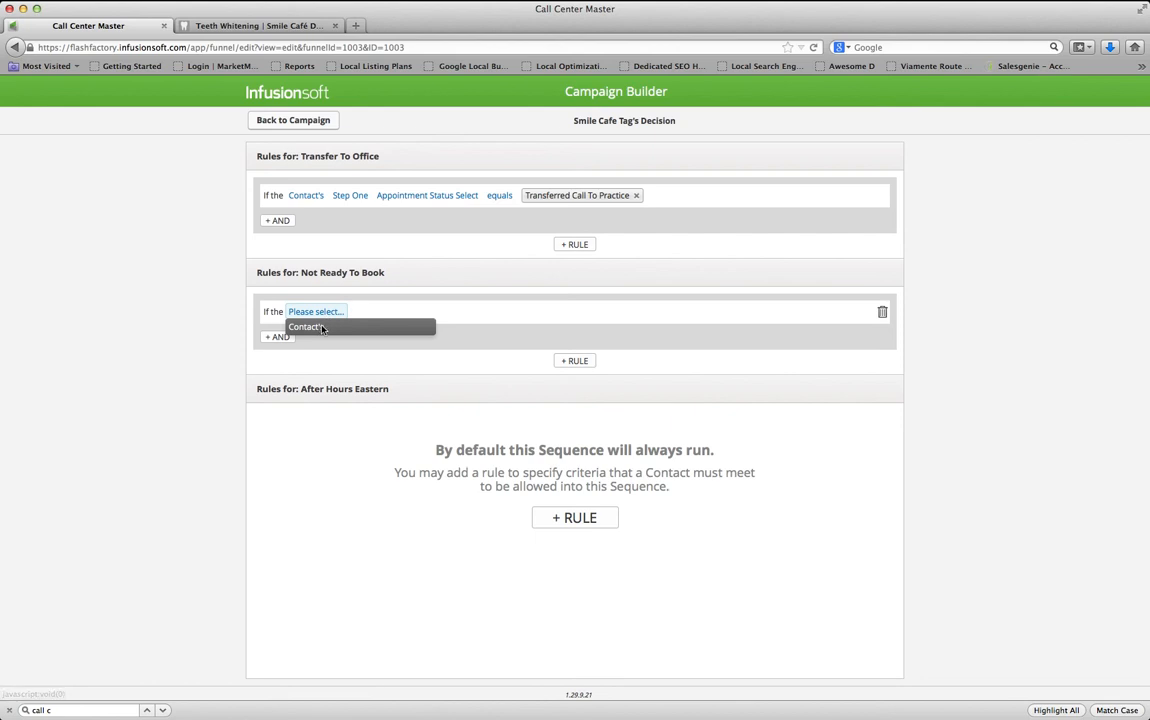
left_click(326, 325)
left_click(359, 313)
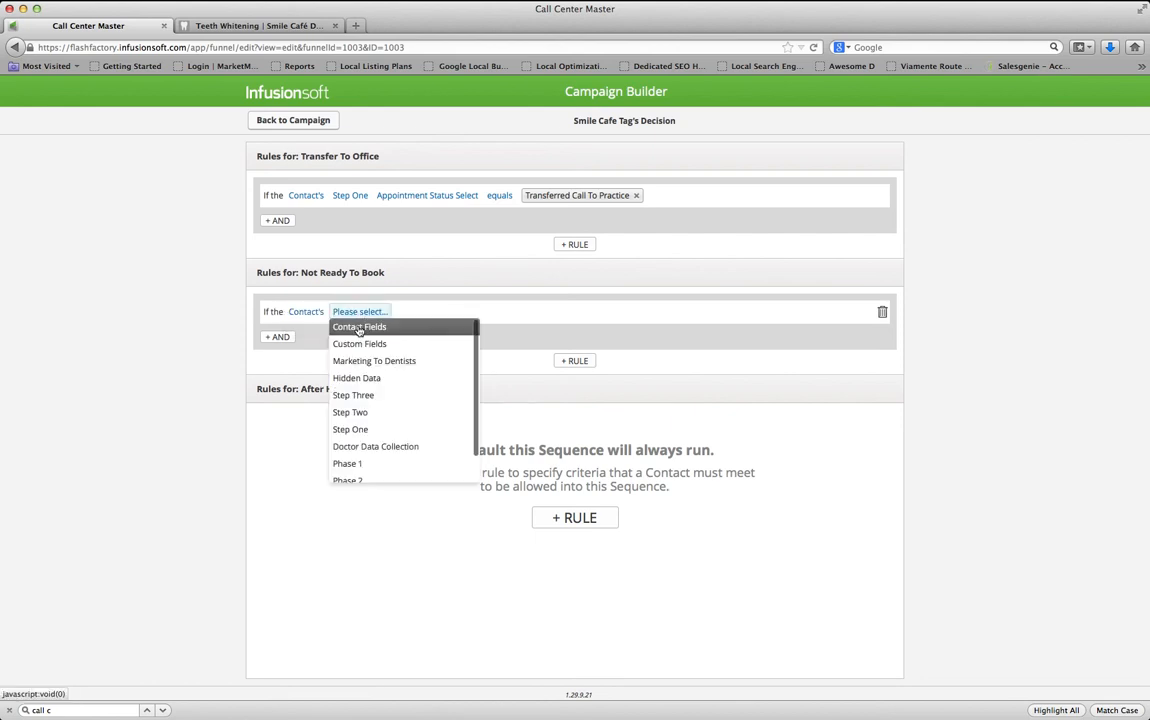
left_click(362, 429)
left_click(404, 312)
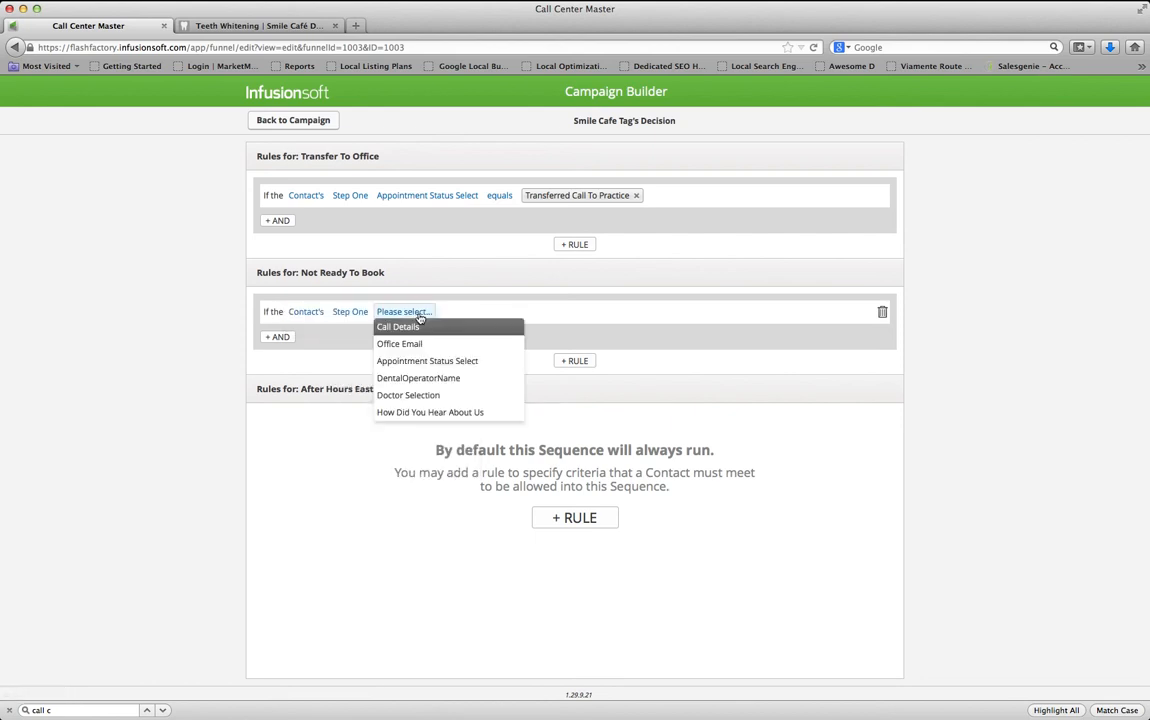
left_click(429, 361)
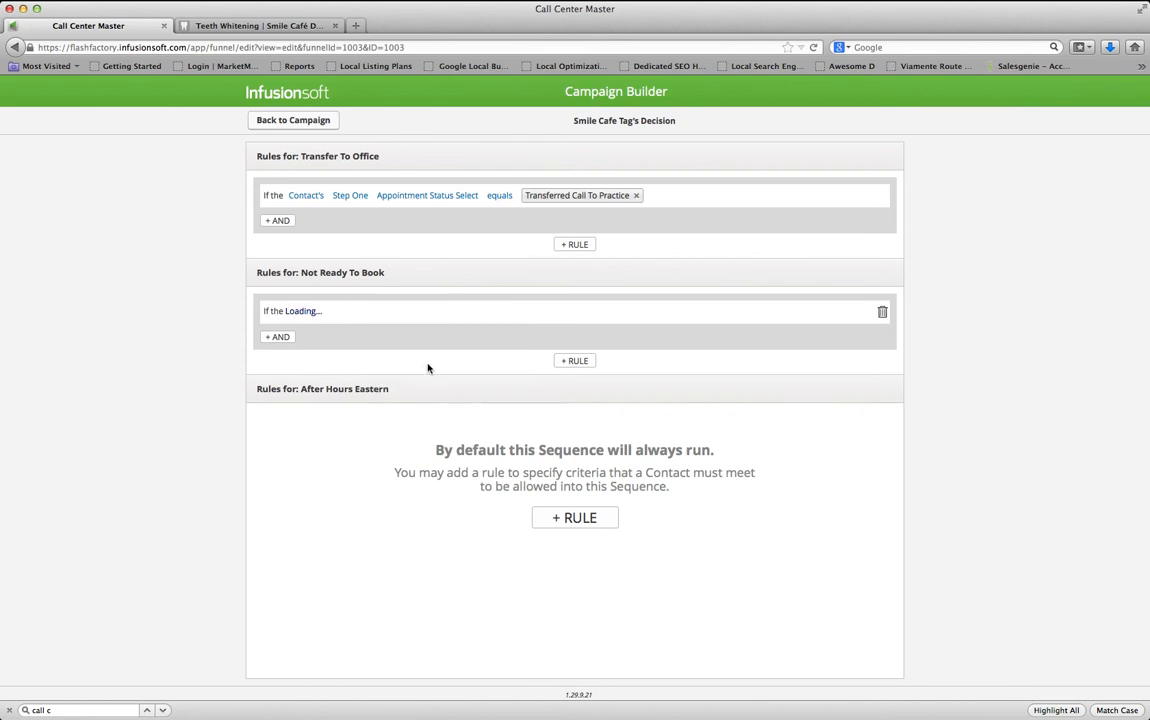
left_click(513, 312)
left_click(513, 329)
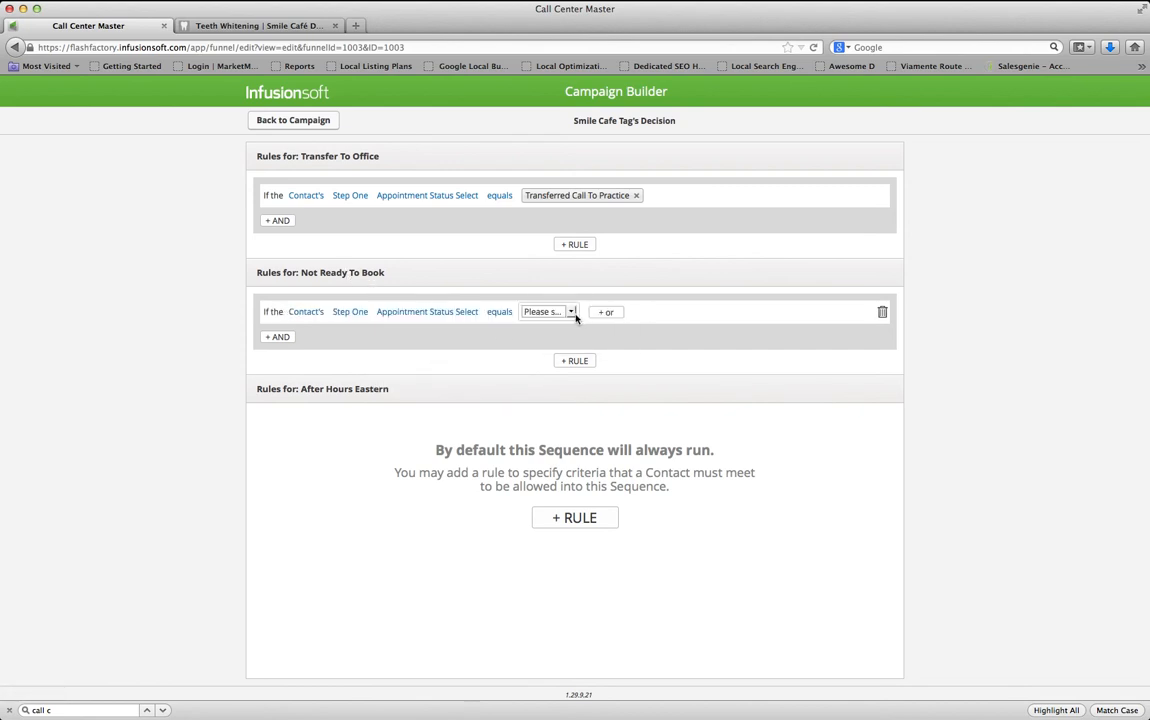
left_click(574, 315)
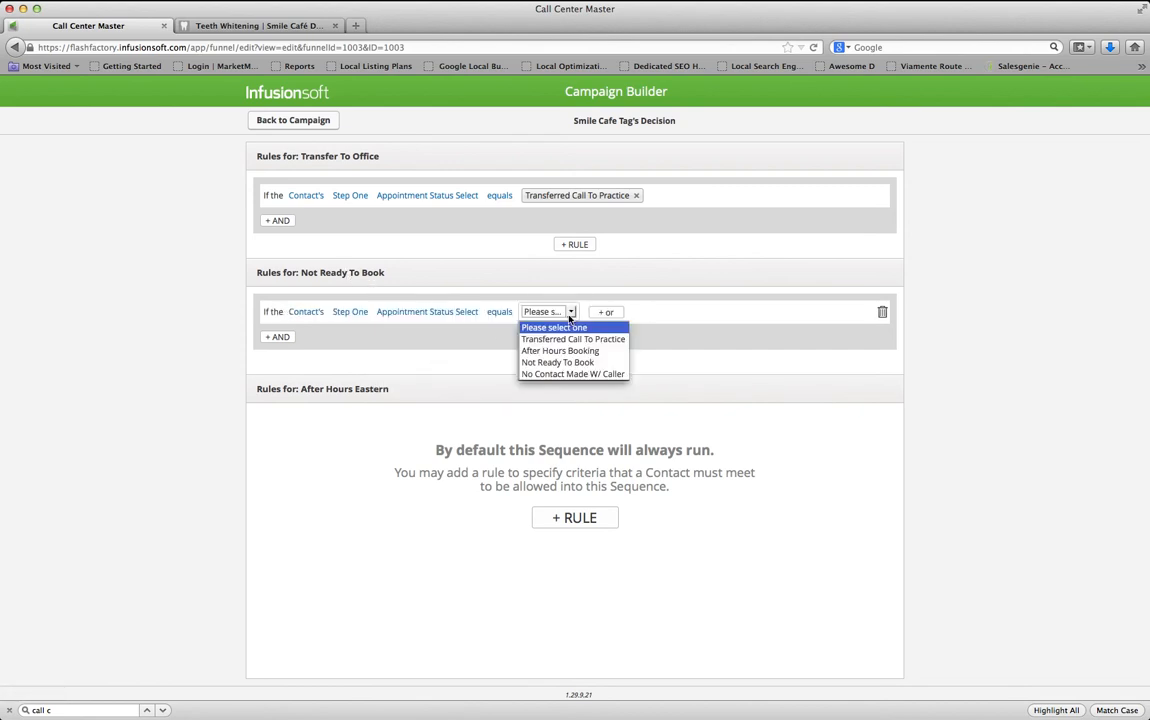
left_click(576, 364)
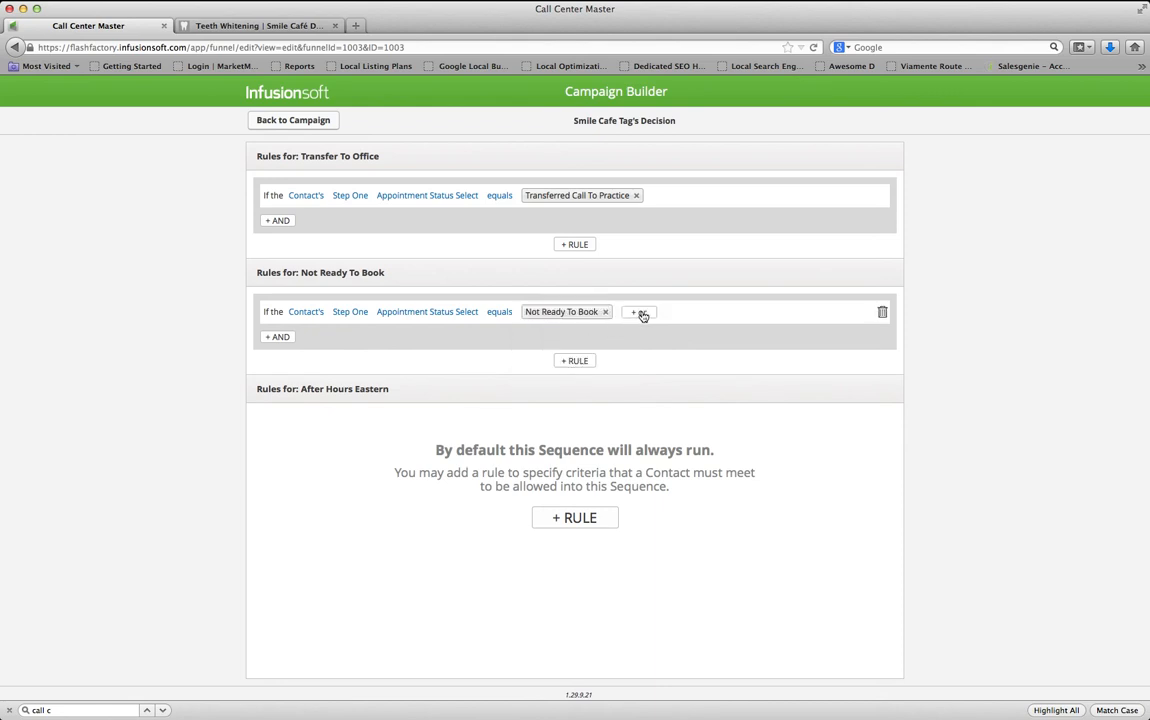
left_click(643, 313)
left_click(686, 312)
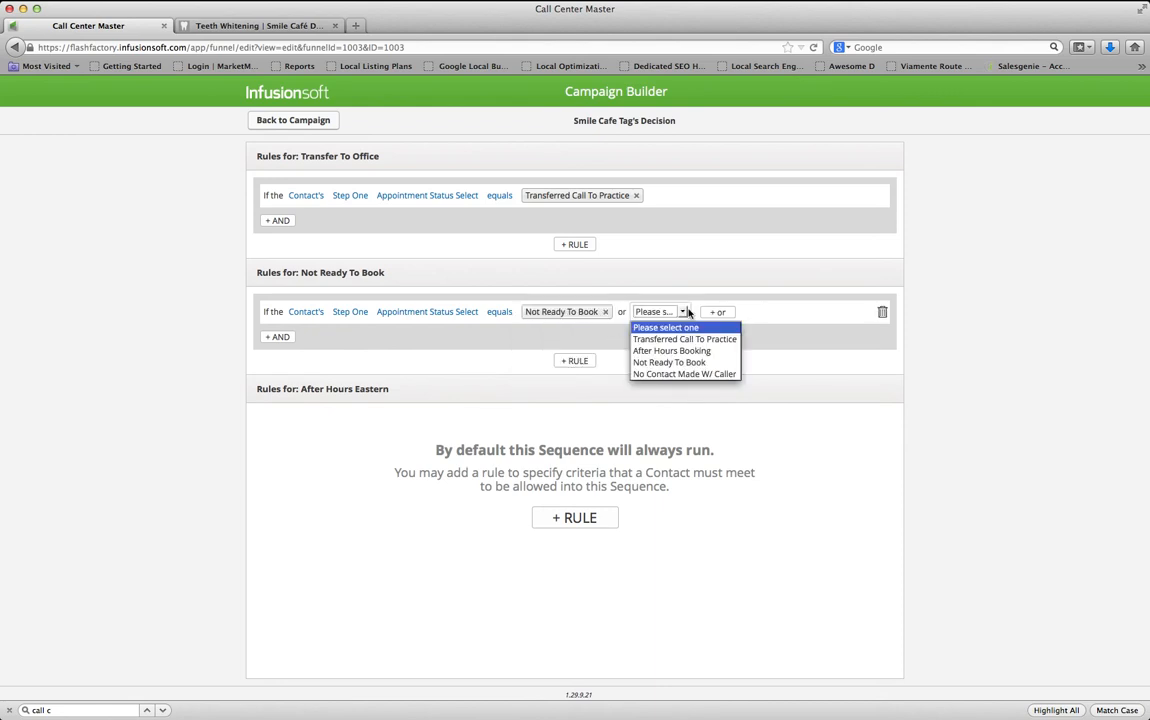
left_click(684, 373)
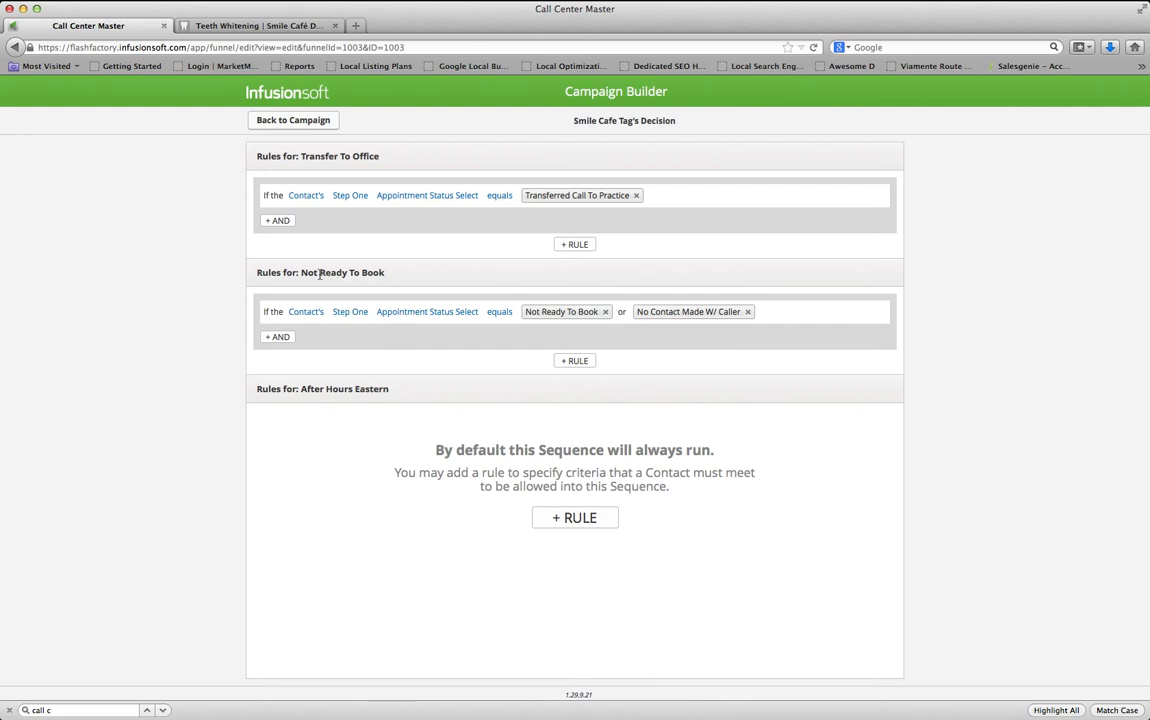
left_click_drag(319, 276, 418, 275)
left_click(390, 428)
Give After Hours Eastern a rule: Step One Appointment Status Select equals After Hours Booking, then return to the canvas
left_click(557, 520)
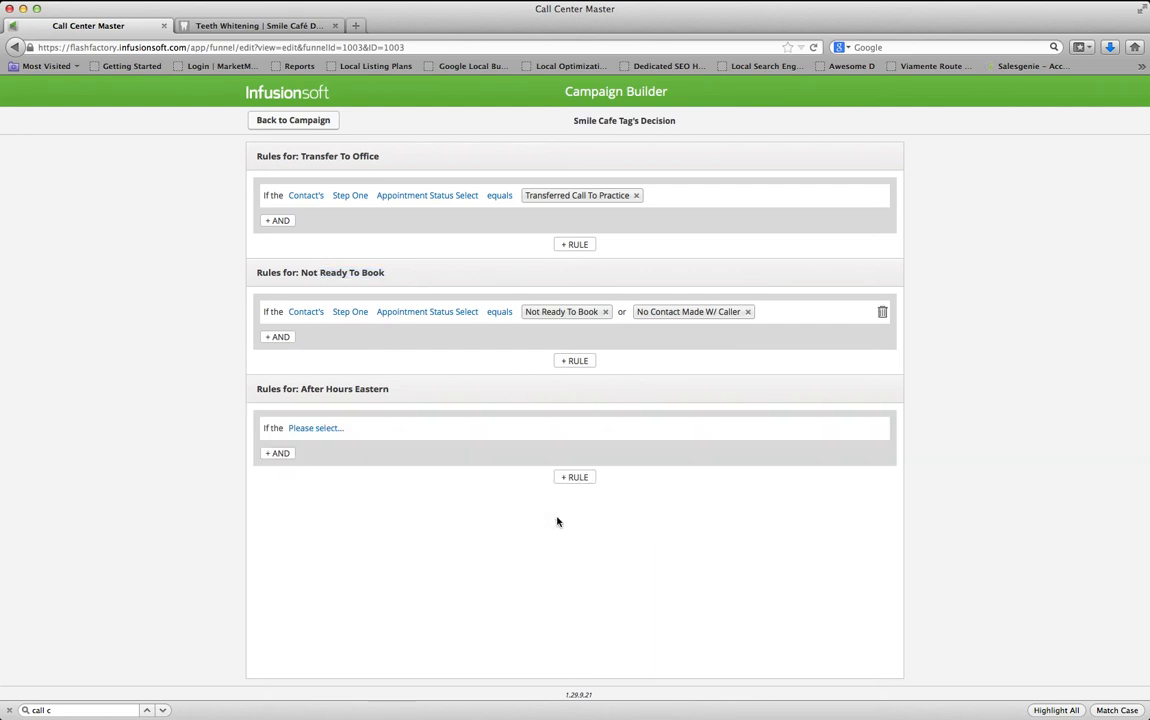
left_click(315, 429)
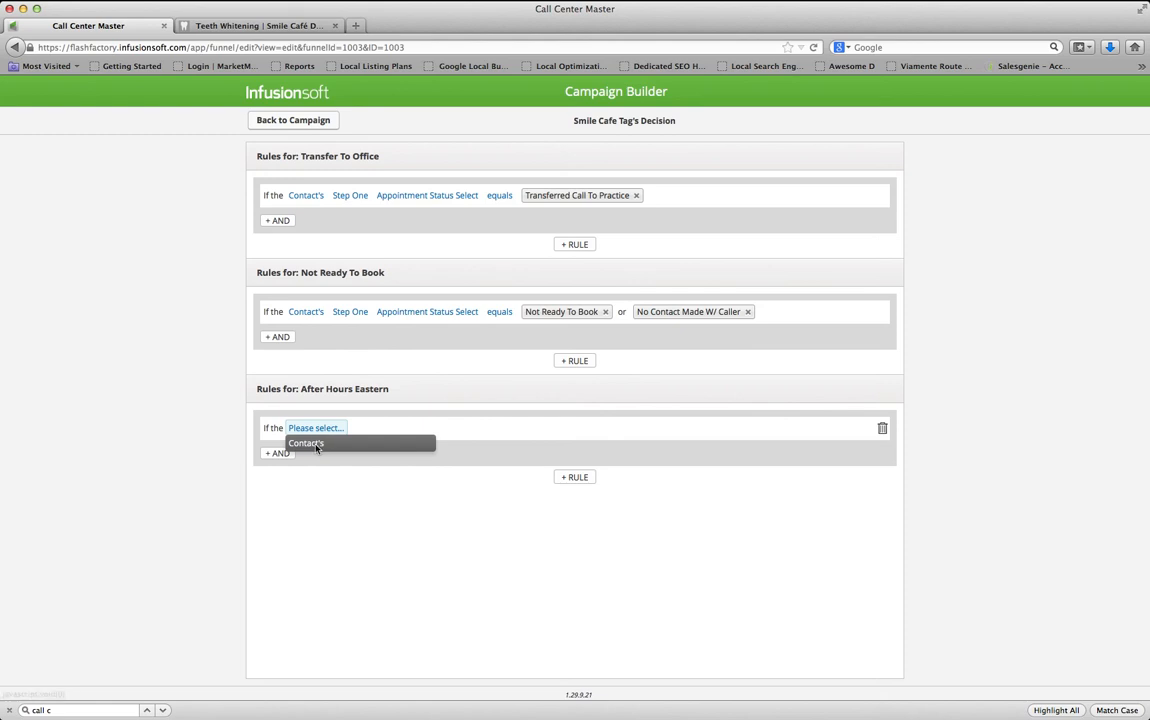
left_click(316, 444)
left_click(360, 429)
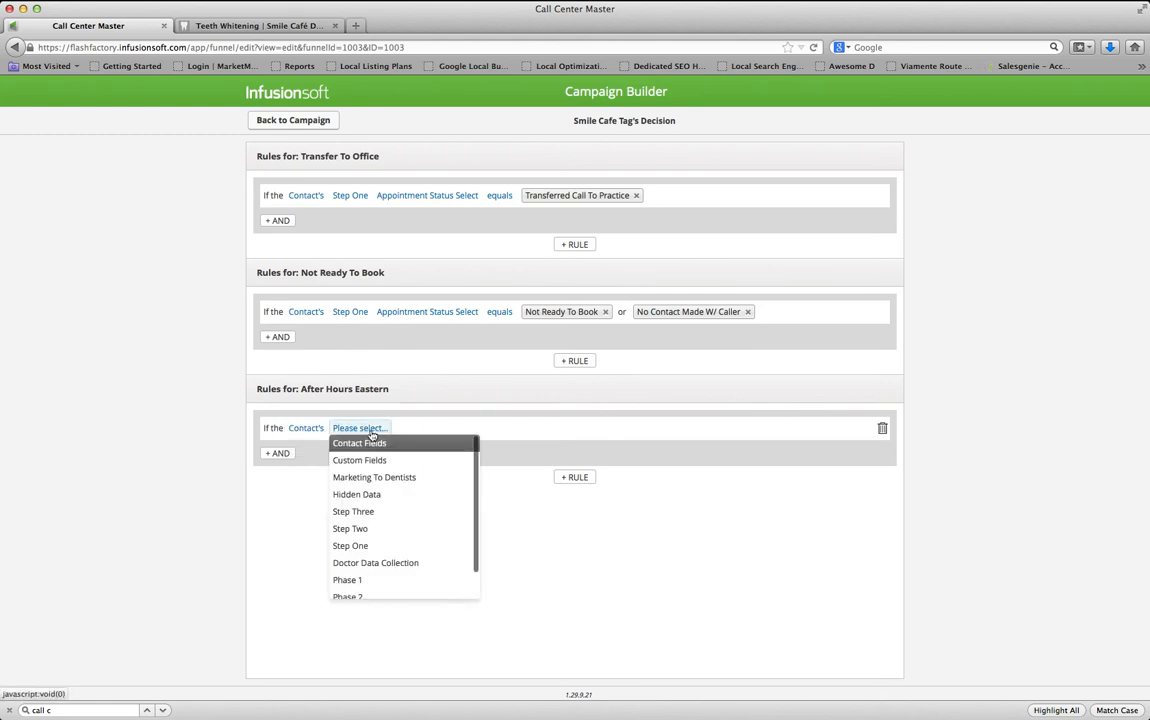
left_click(370, 545)
left_click(420, 429)
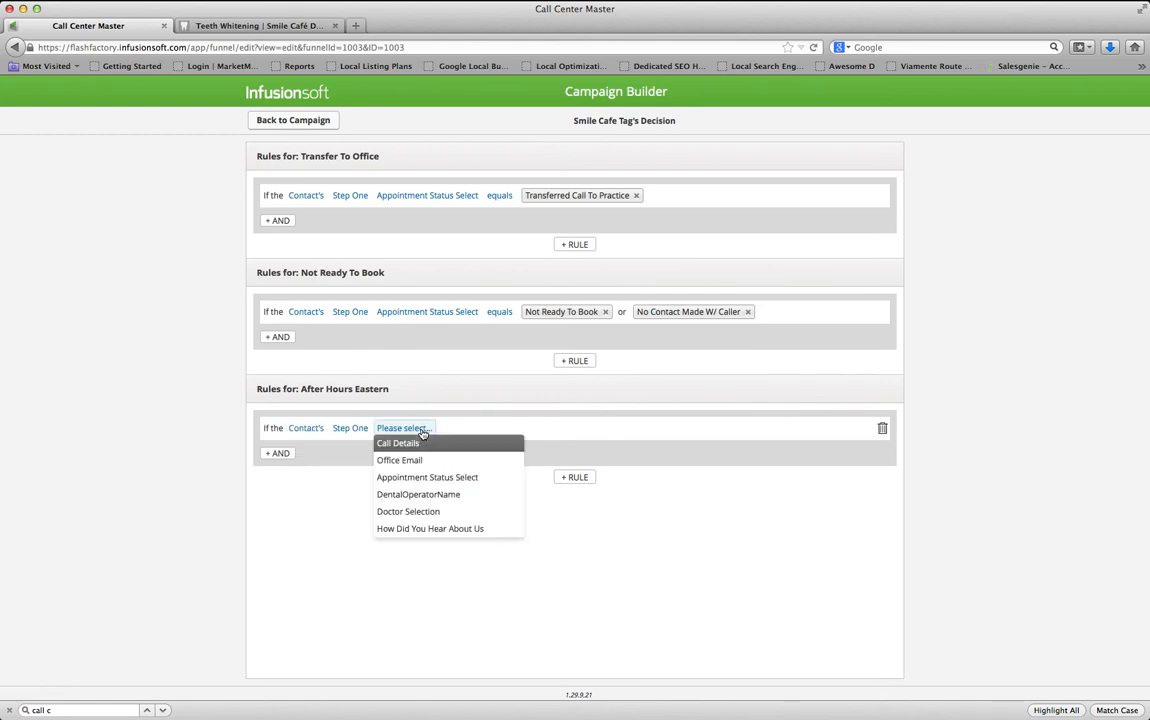
left_click(445, 477)
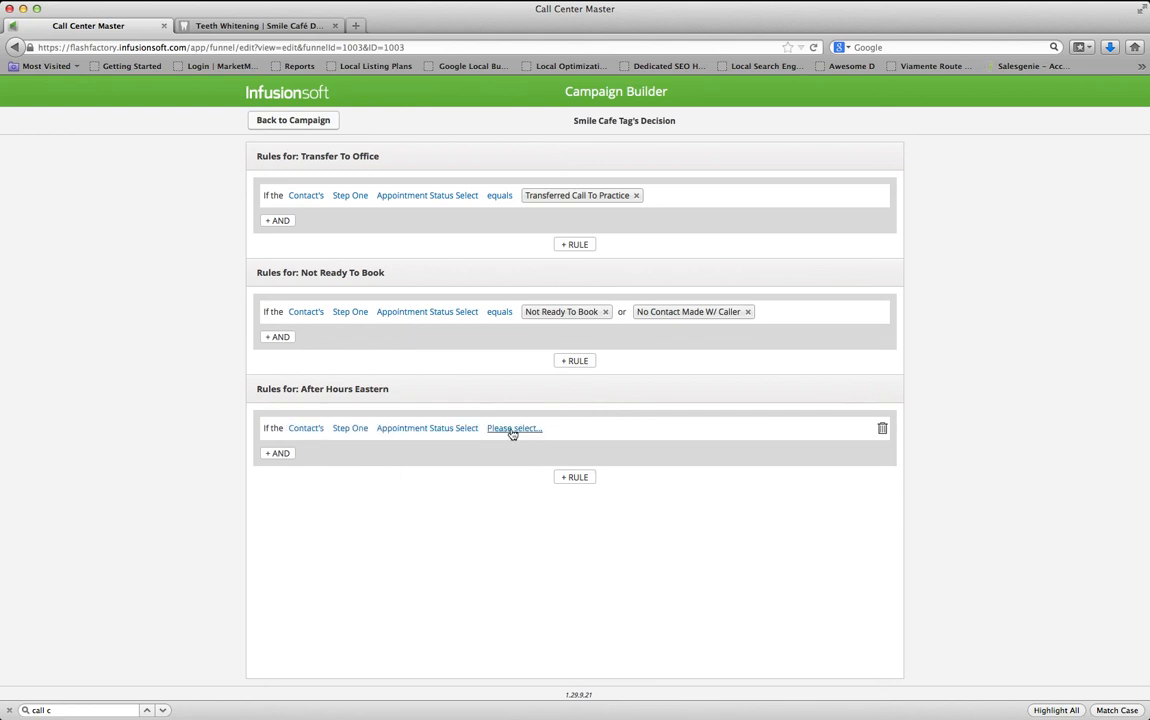
left_click(512, 430)
left_click(511, 443)
left_click(587, 435)
left_click(573, 430)
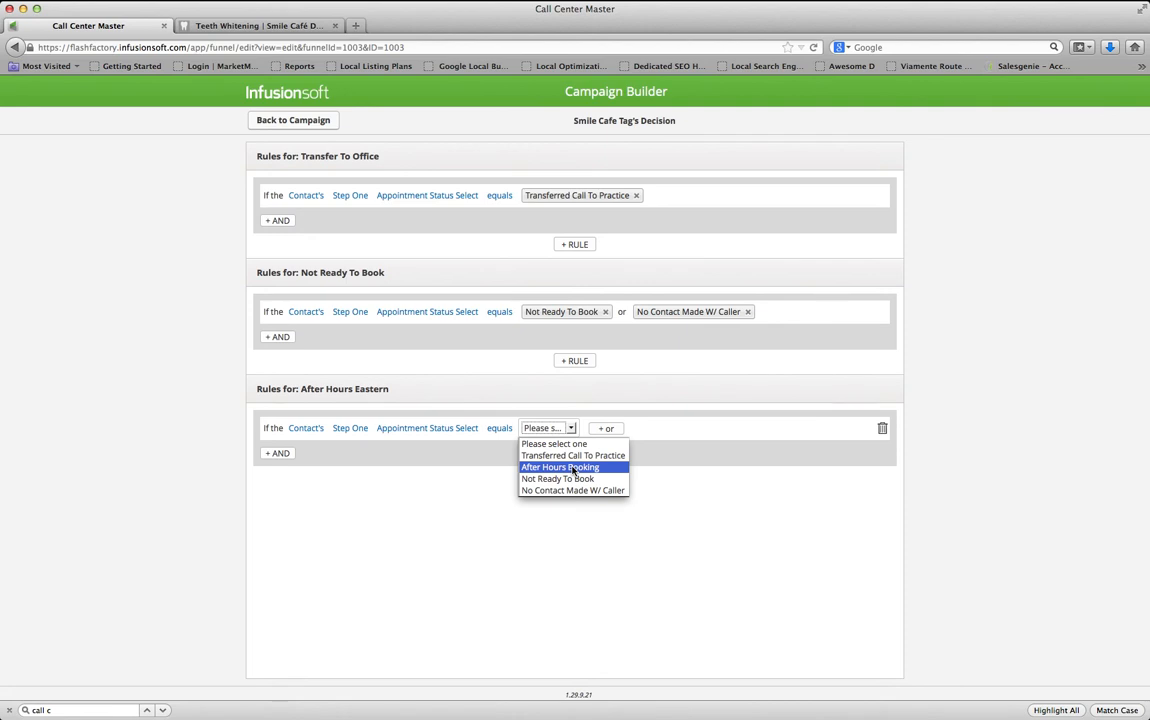
left_click(574, 468)
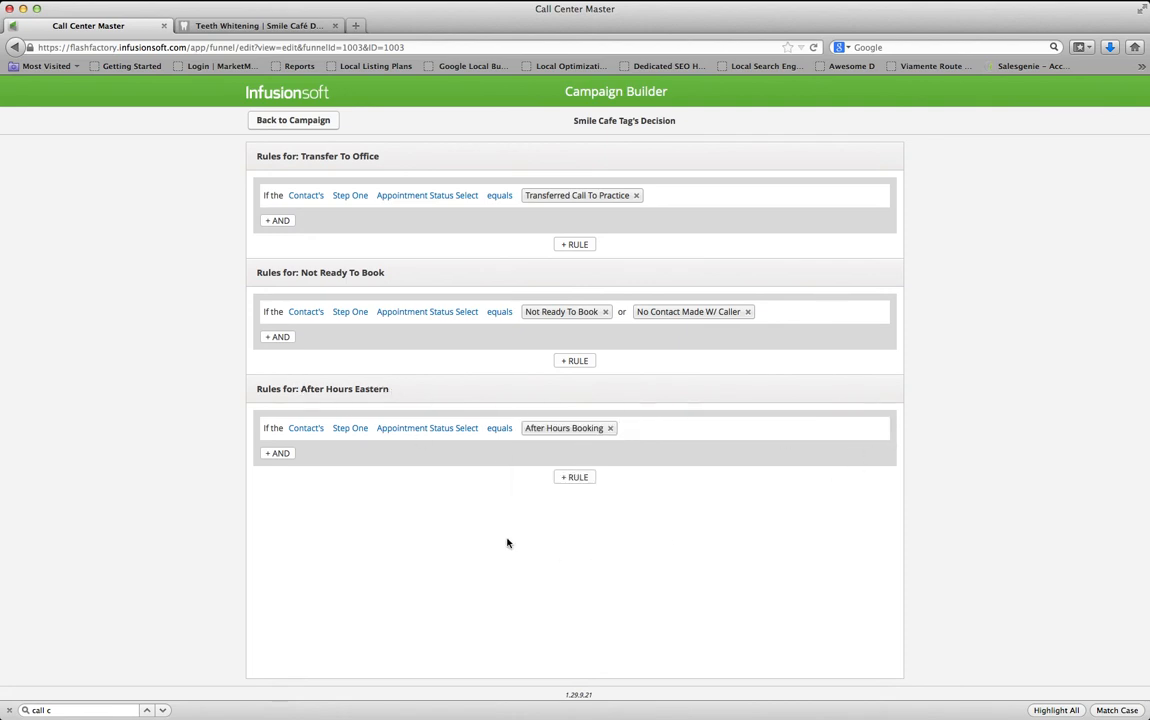
left_click(294, 121)
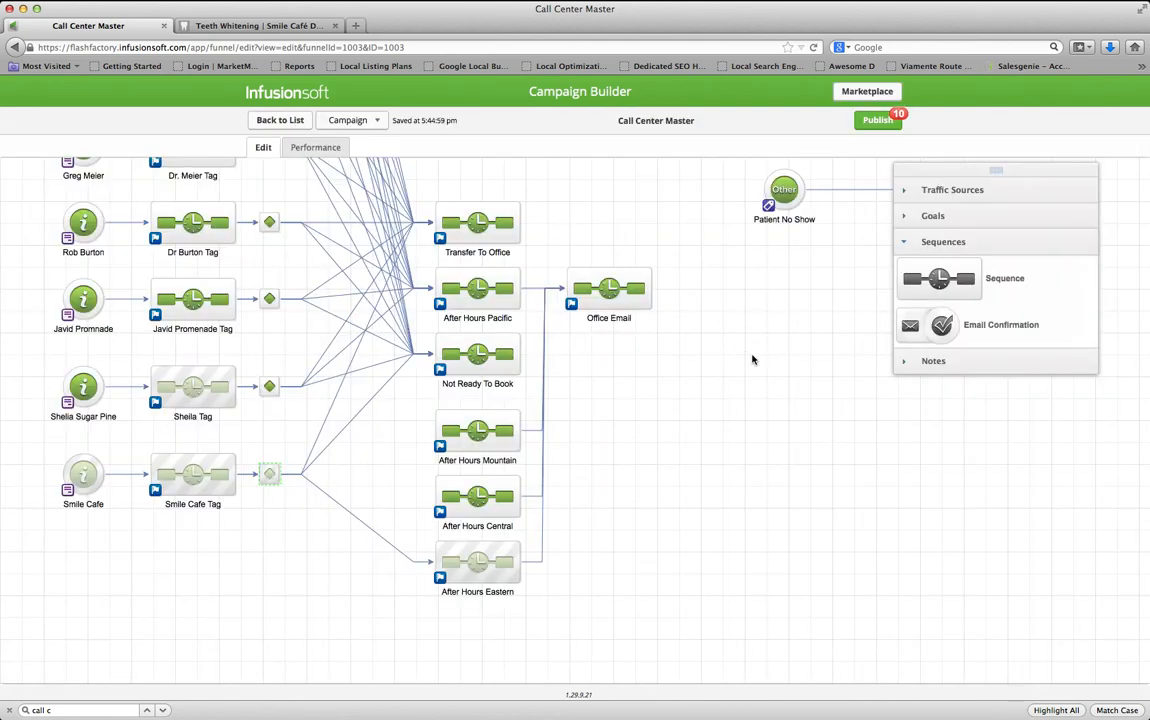
Change the Smile Cafe form's hosted Pretty URL ending to smile-cafe, save it, and copy the full URL
double_click(85, 476)
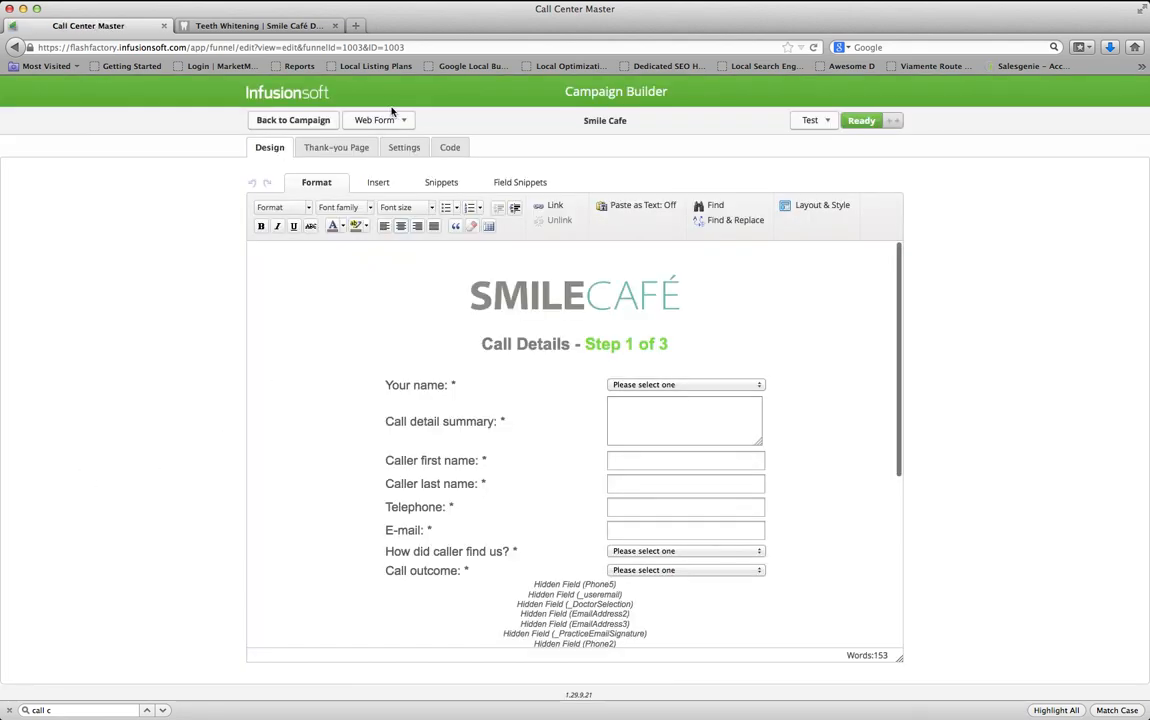
left_click(448, 147)
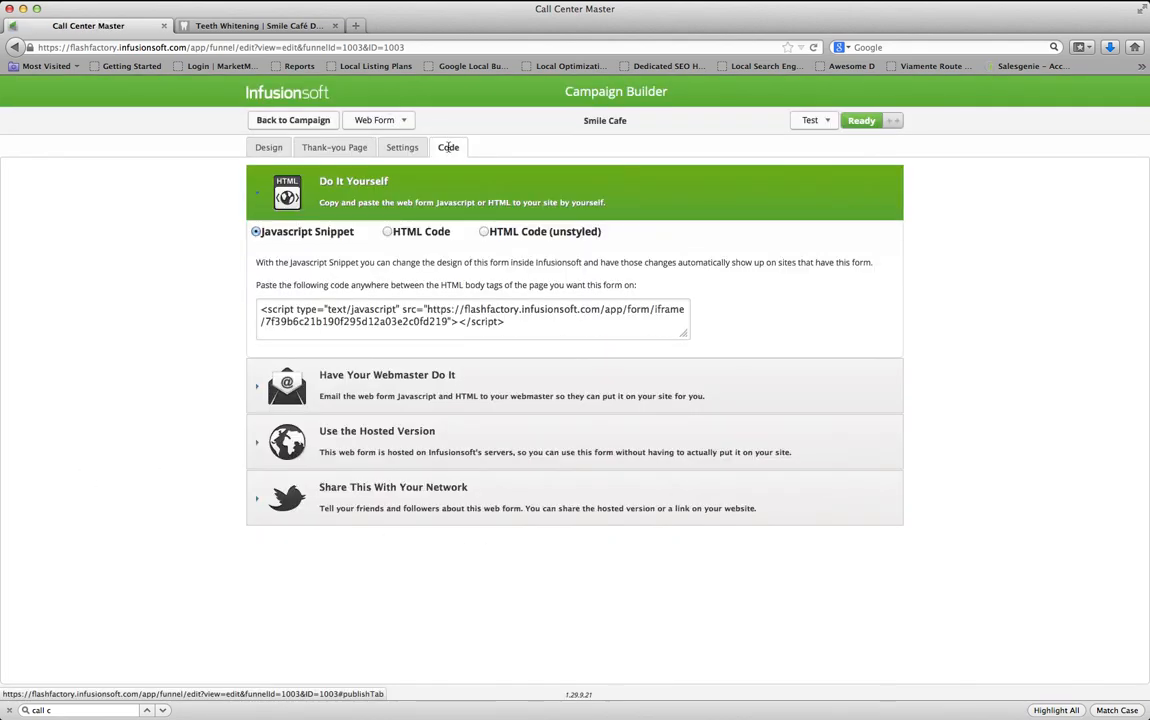
left_click(444, 448)
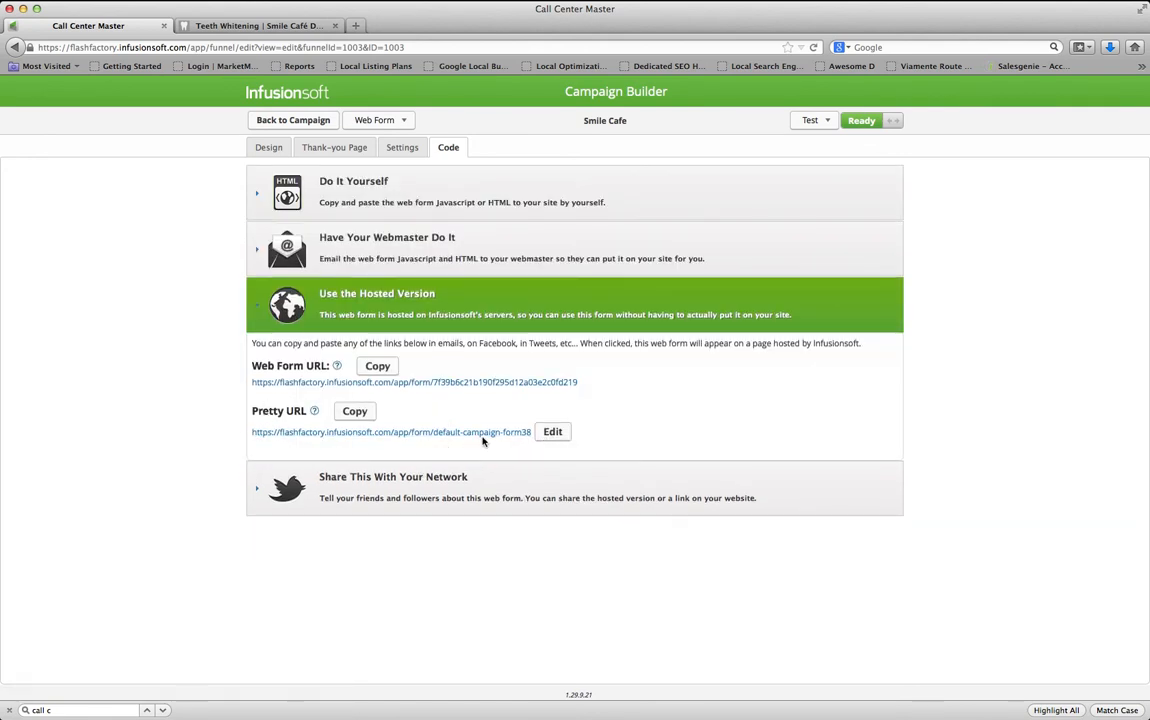
left_click(551, 432)
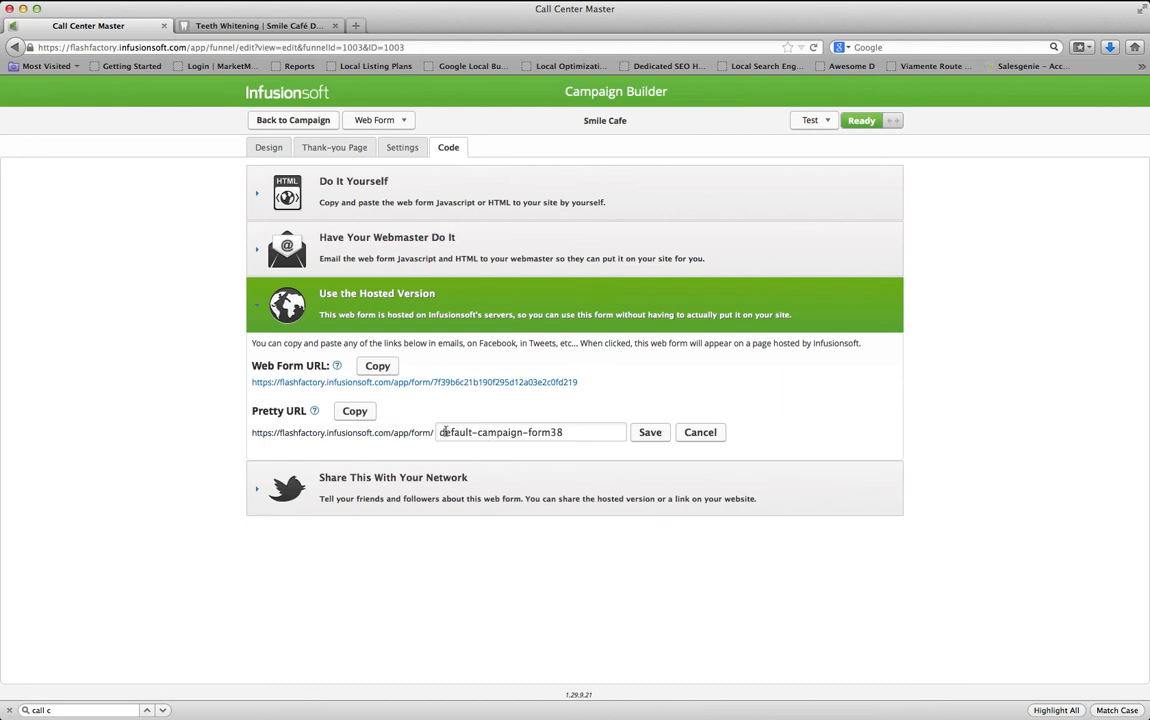
left_click_drag(443, 431, 587, 432)
type("smile-cafe")
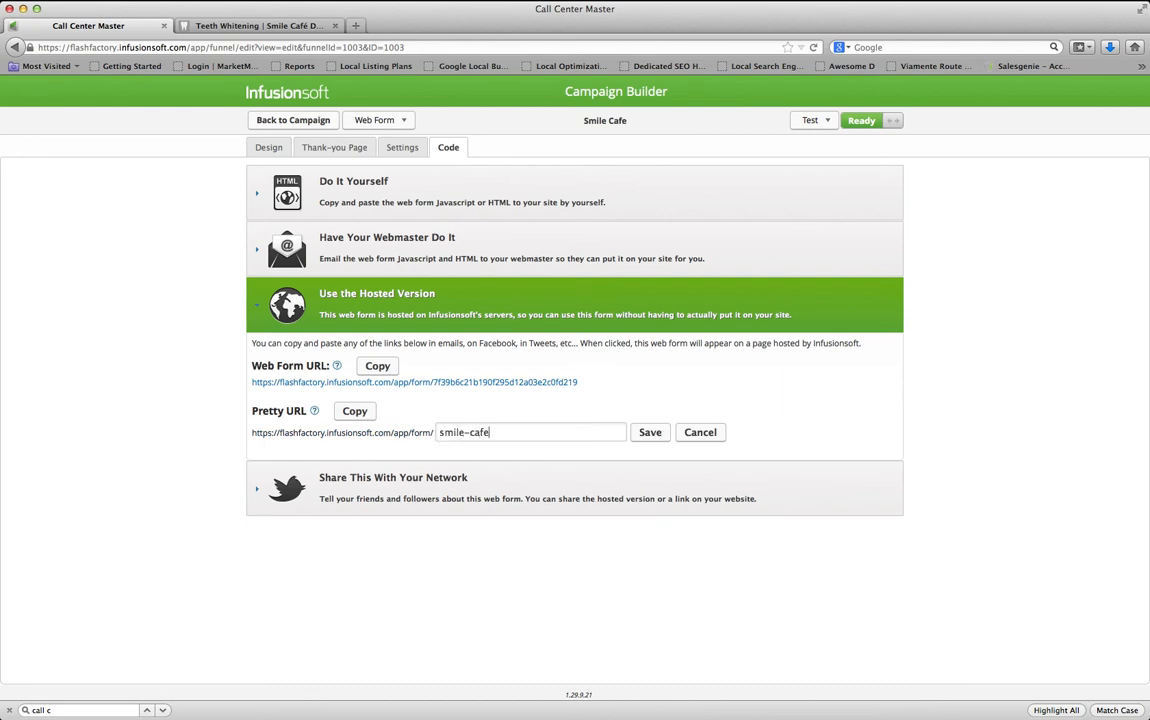
left_click(651, 432)
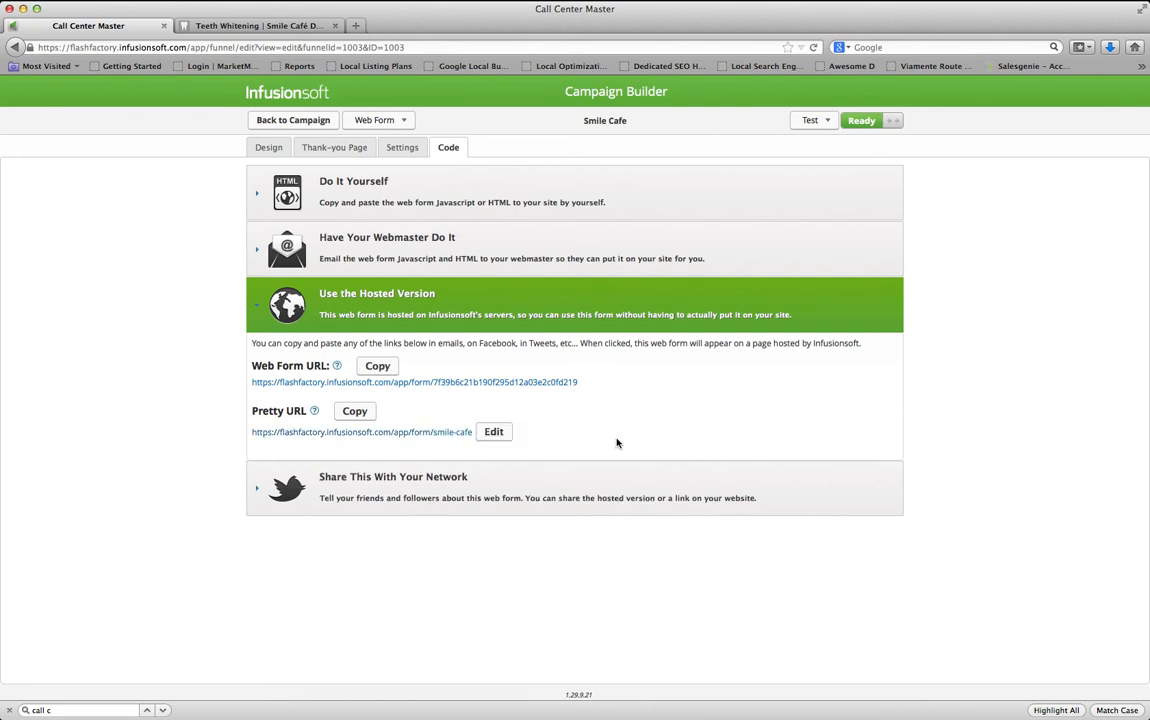
left_click_drag(474, 431, 254, 442)
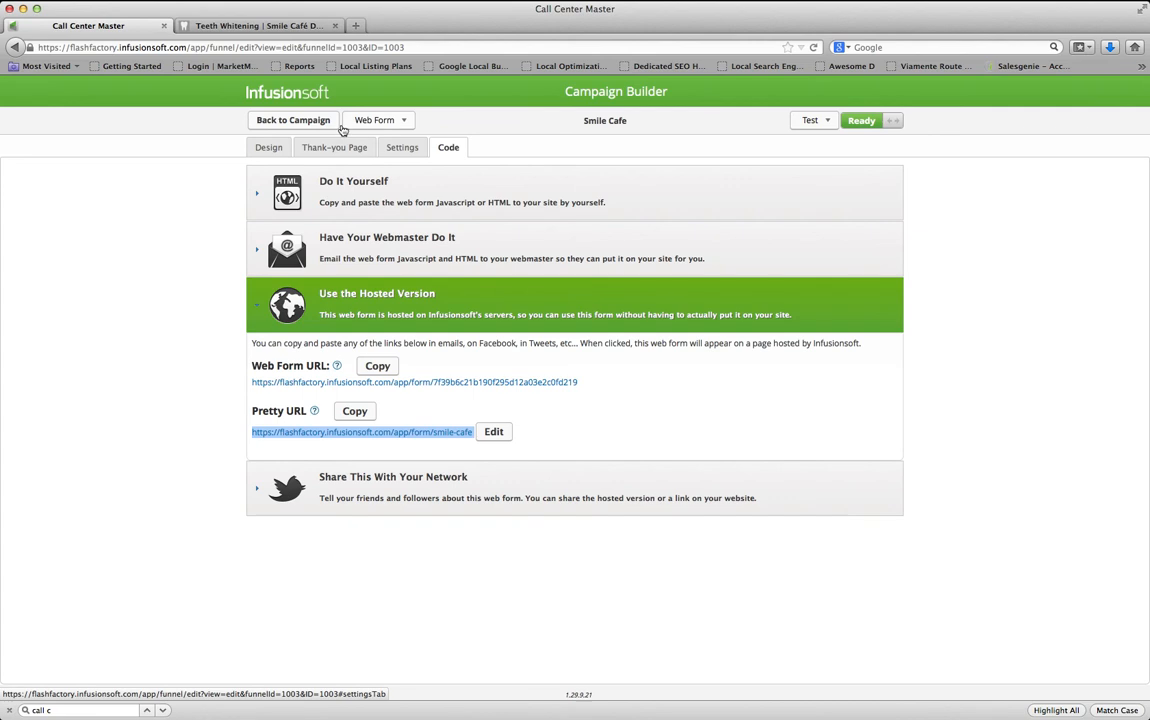
left_click(296, 120)
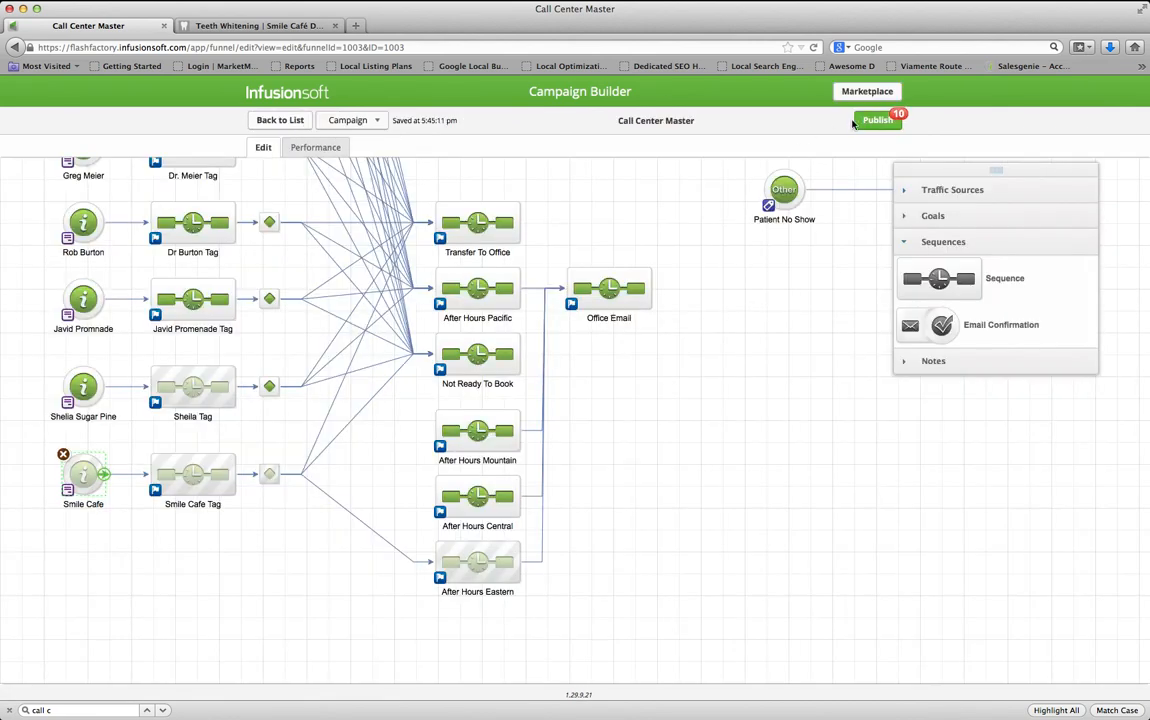
Publish the campaign changes, then follow the Add Call Center URL link in the Outlook reminder email
left_click(876, 121)
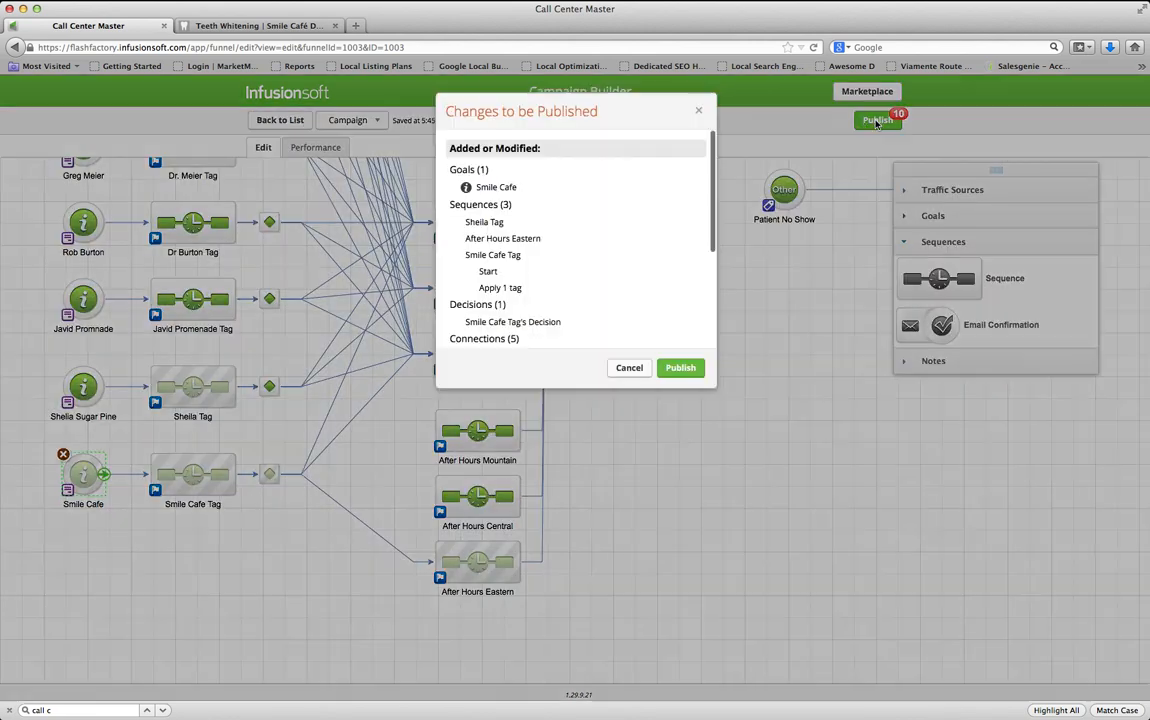
left_click(680, 368)
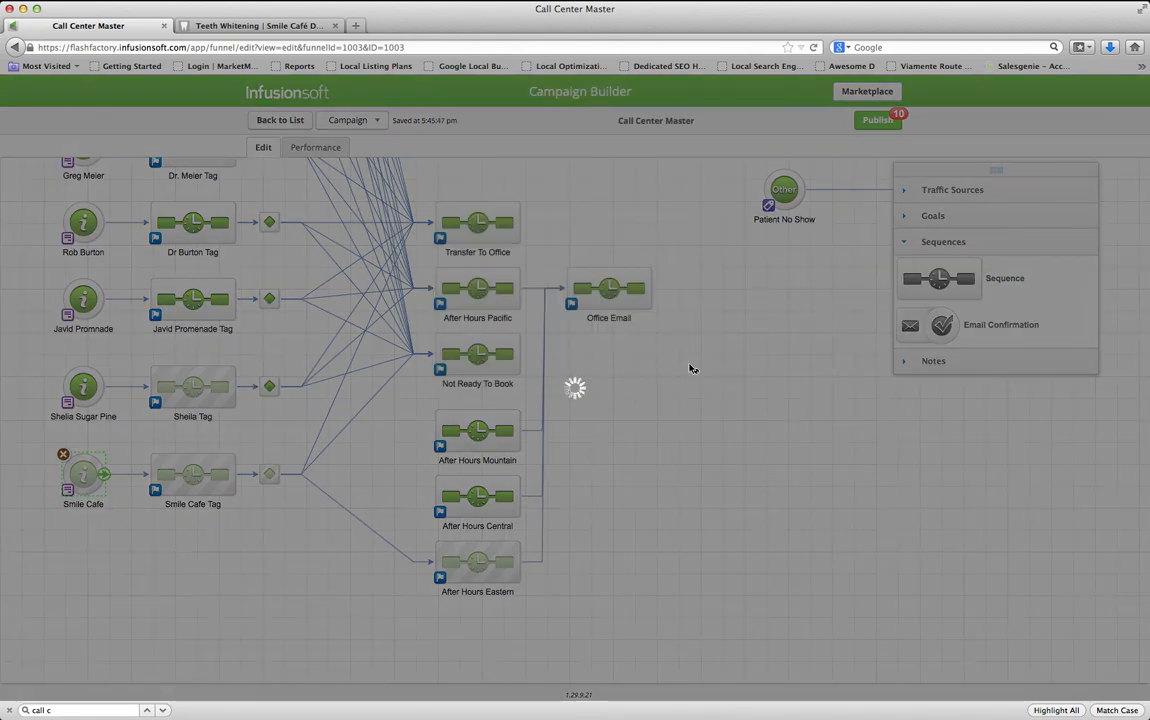
key("super+Tab")
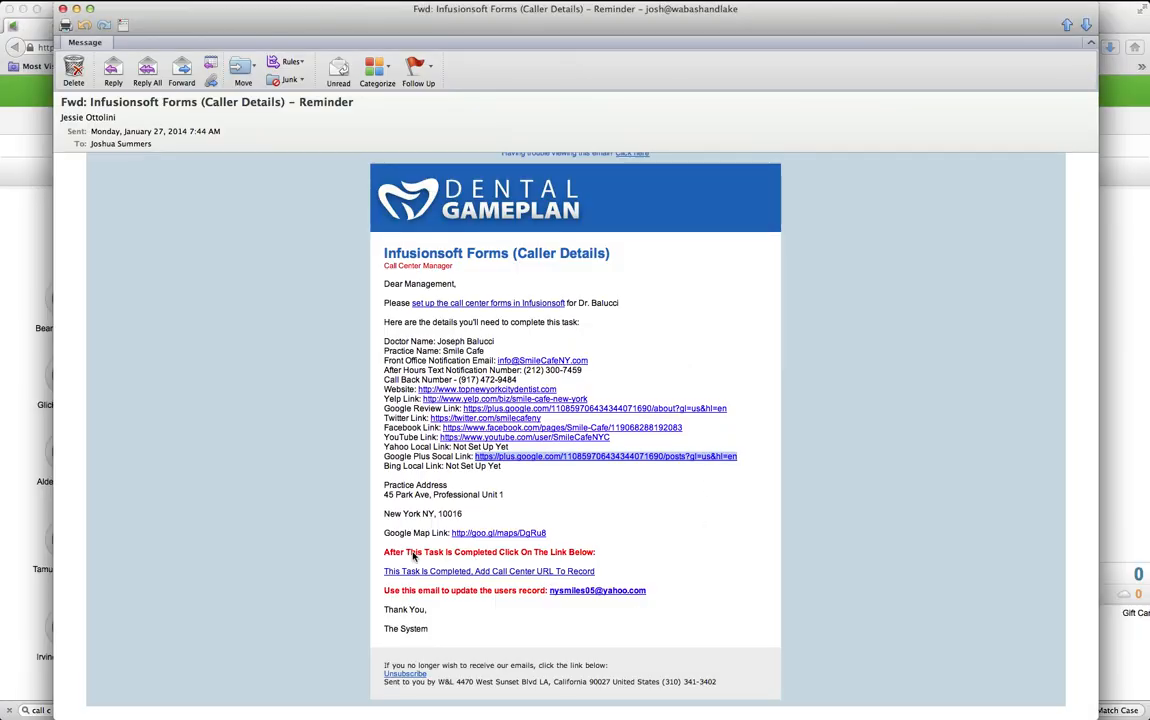
left_click(499, 571)
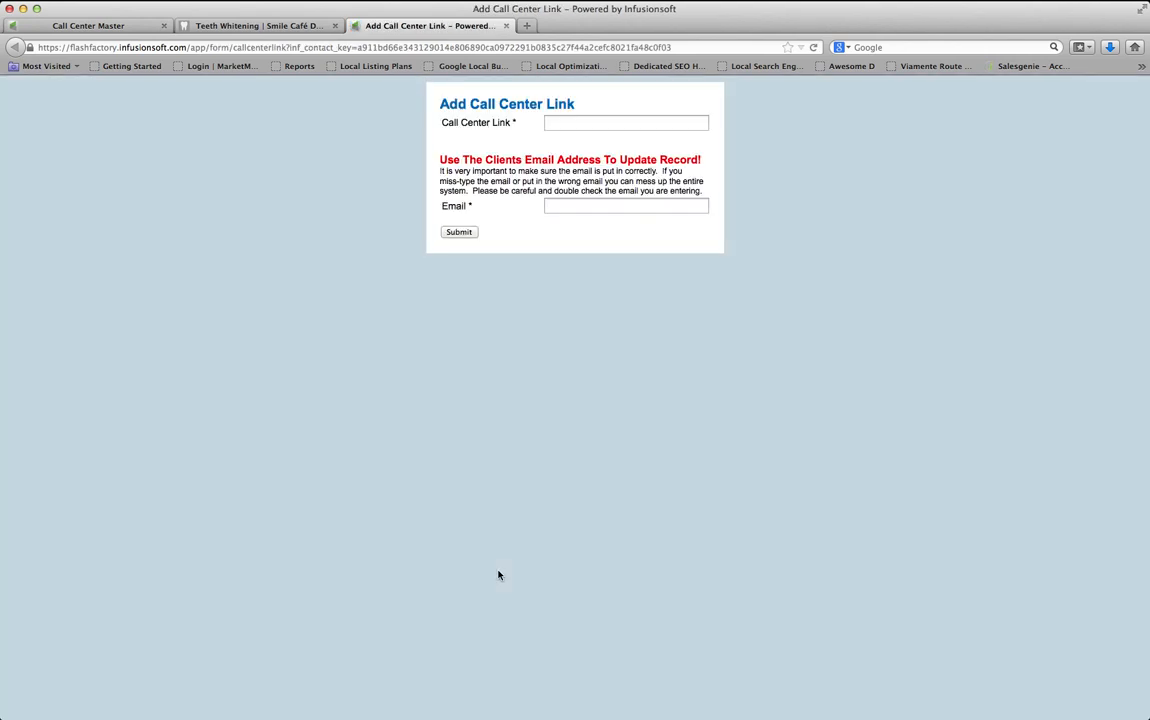
Paste the smile-cafe pretty URL into the Call Center Link field
left_click(574, 122)
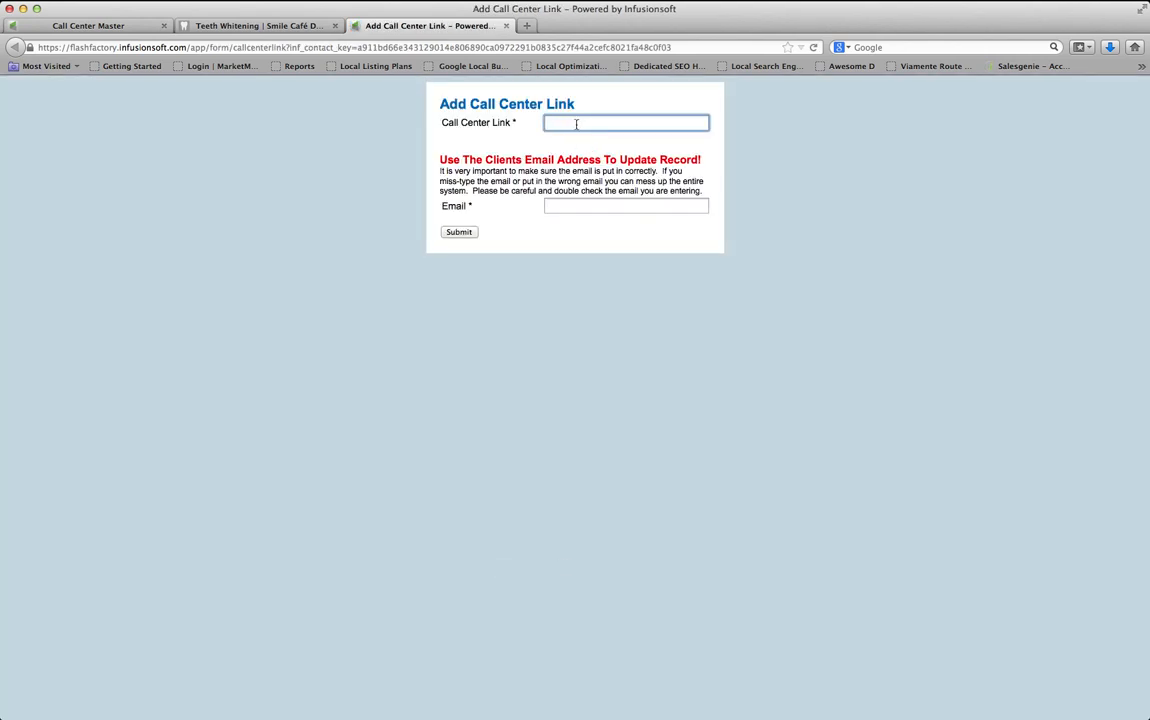
key("super+v")
left_click_drag(597, 124, 709, 122)
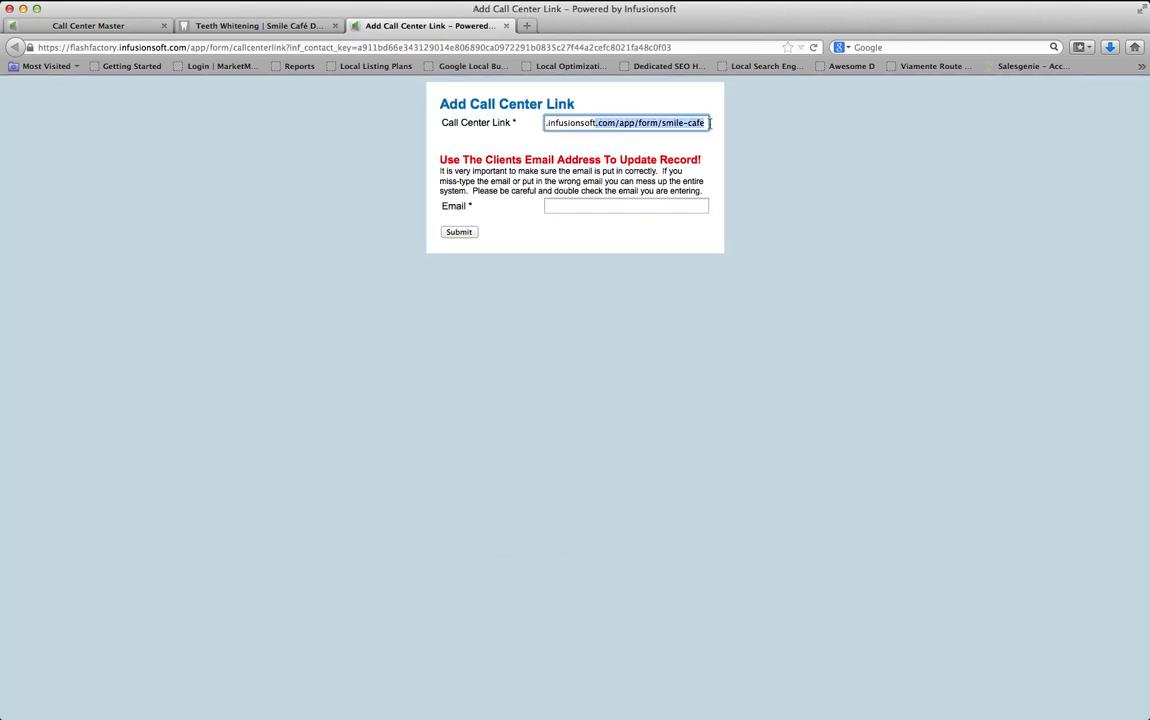
left_click(599, 122)
left_click_drag(571, 122, 523, 122)
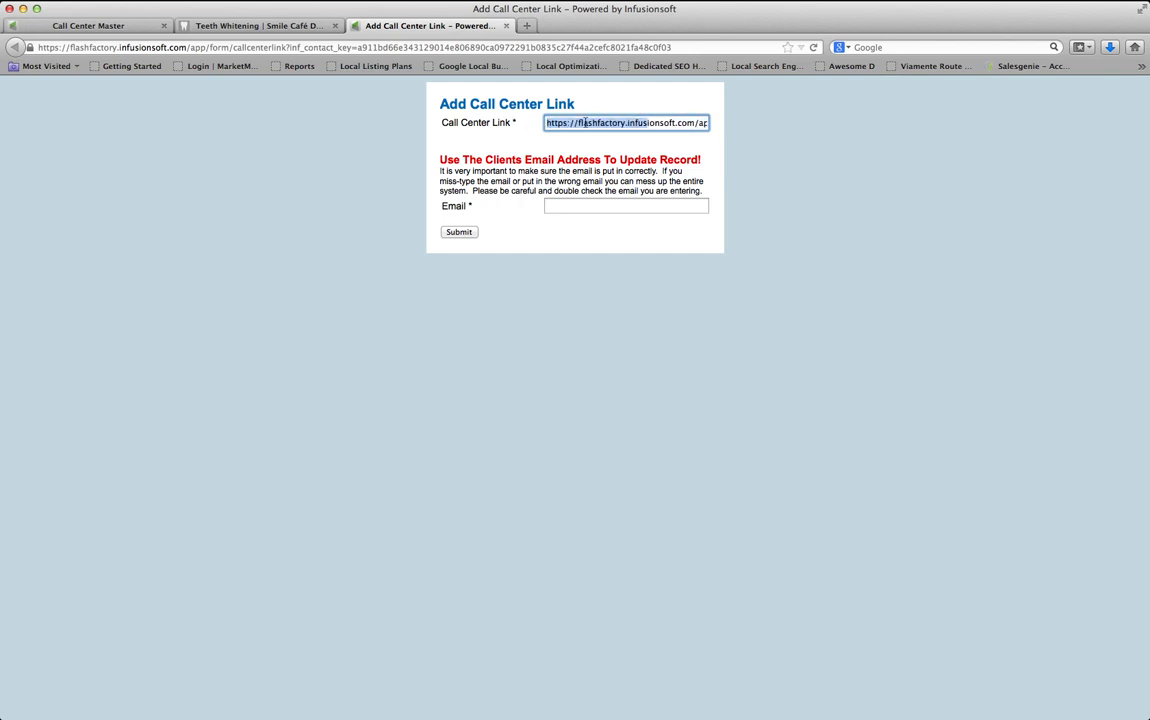
left_click(588, 122)
Copy the client's email from the Outlook reminder into the Email field and submit the form
left_click(574, 206)
key("super+Tab")
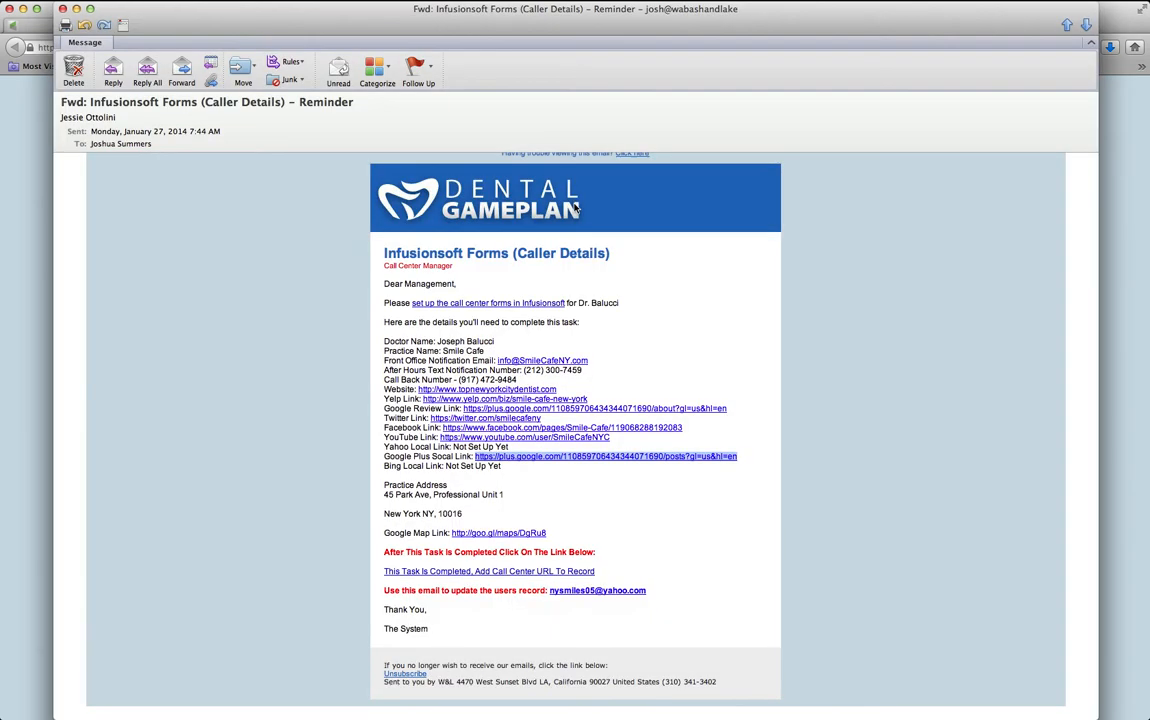
left_click_drag(660, 587, 551, 594)
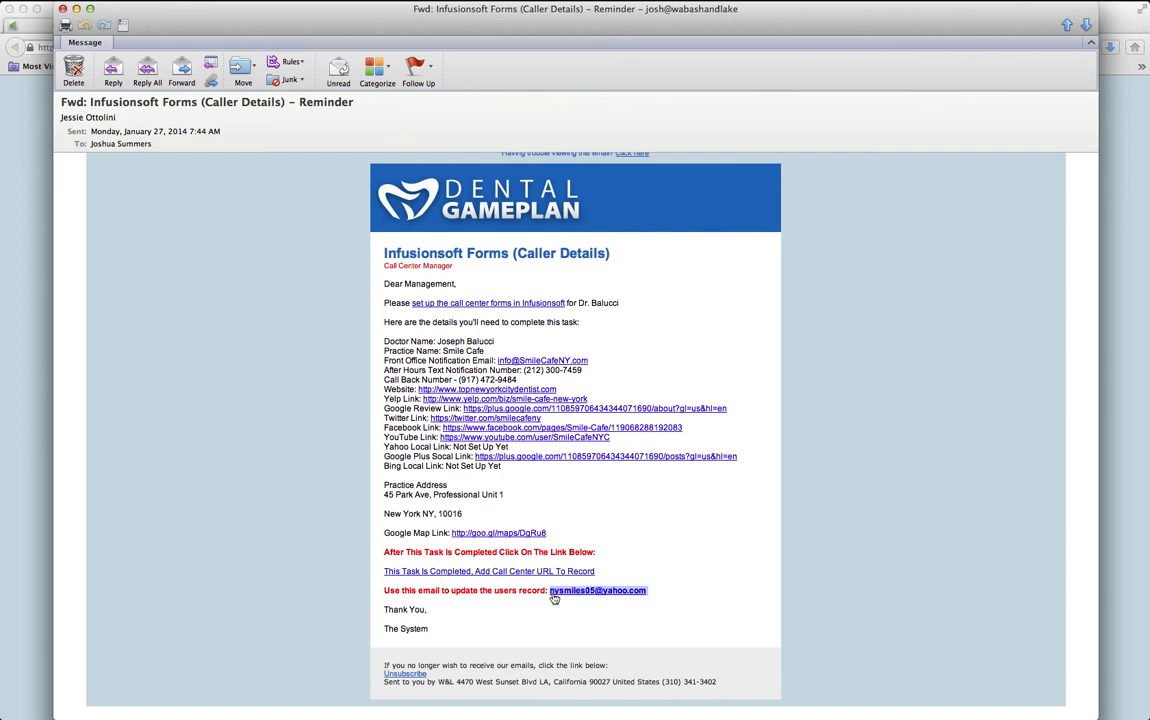
key("super+c")
key("super+Tab")
left_click(572, 208)
key("super+v")
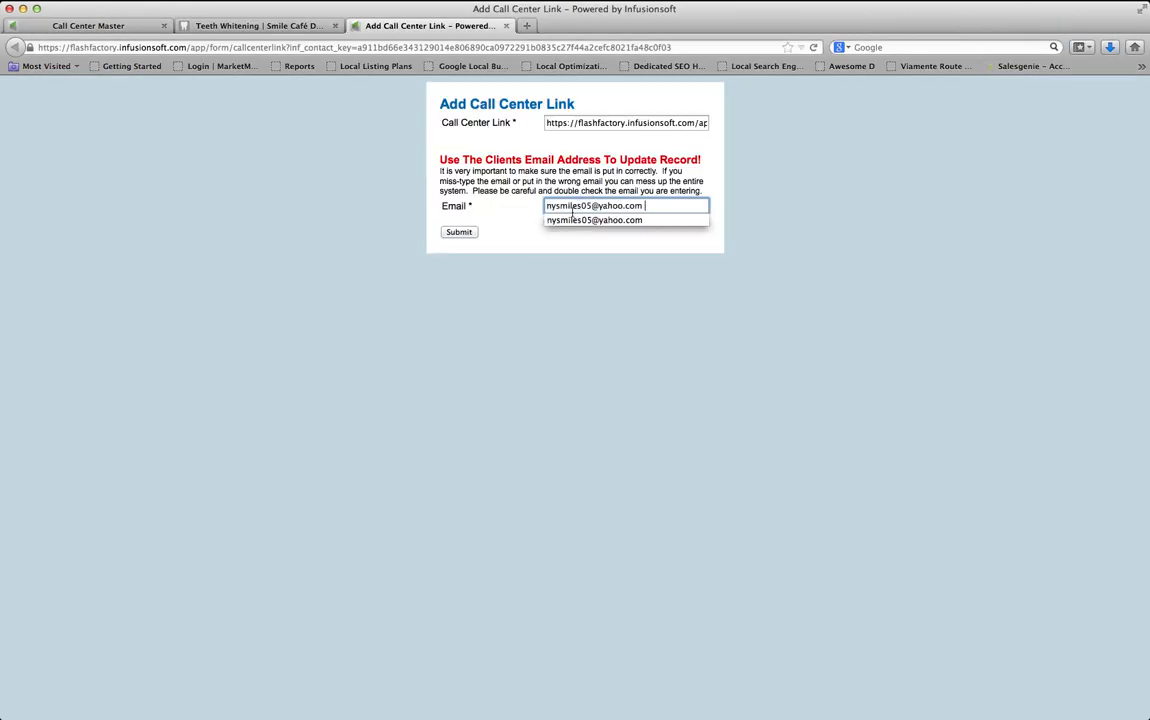
left_click(543, 317)
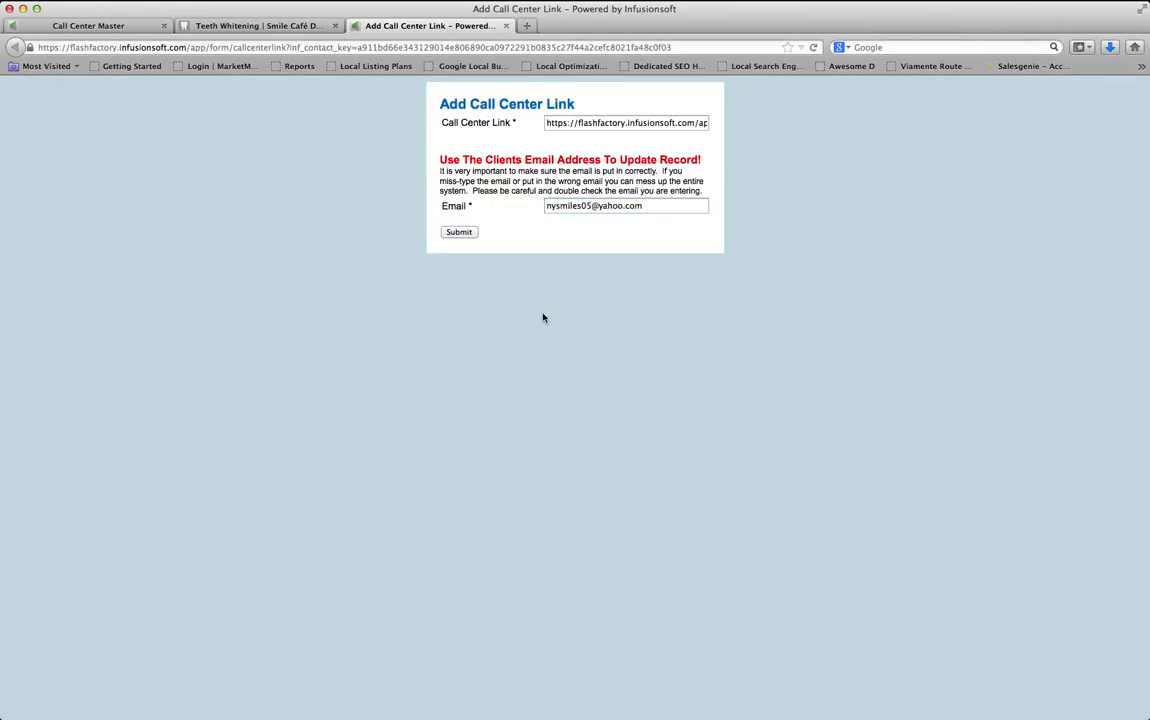
left_click(460, 234)
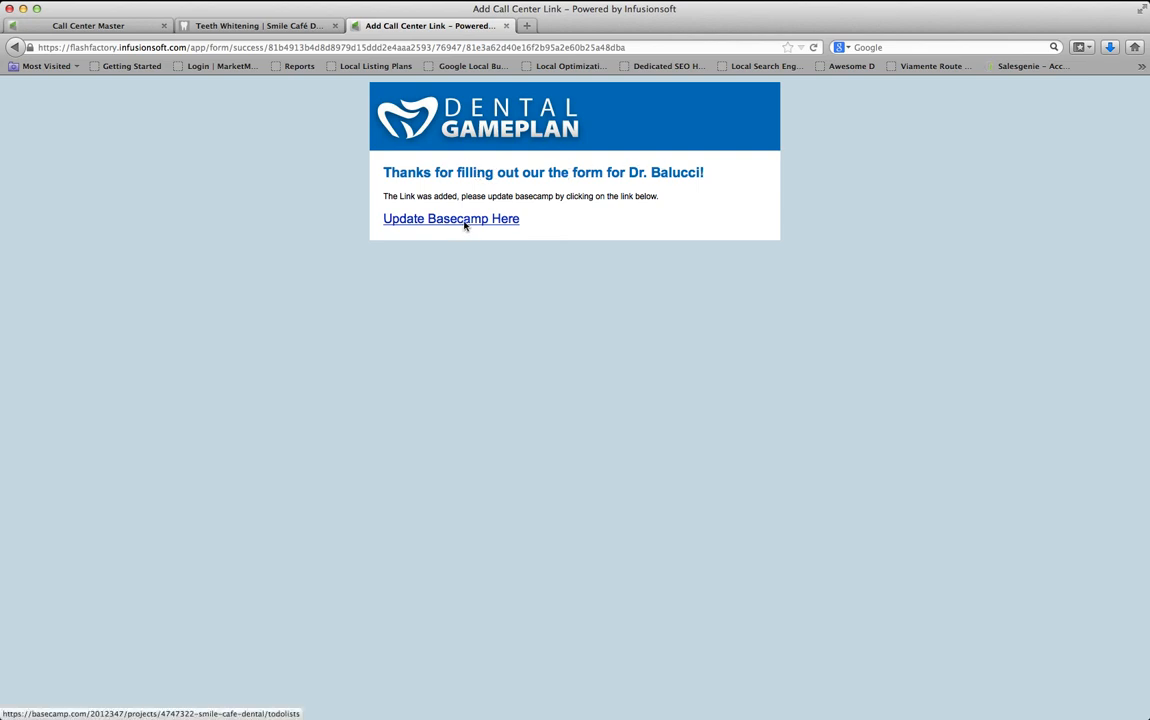
Open the project's Basecamp to-do lists and check off the Phase 2 Call Details Infusionsoft Forms to-do
left_click(465, 227)
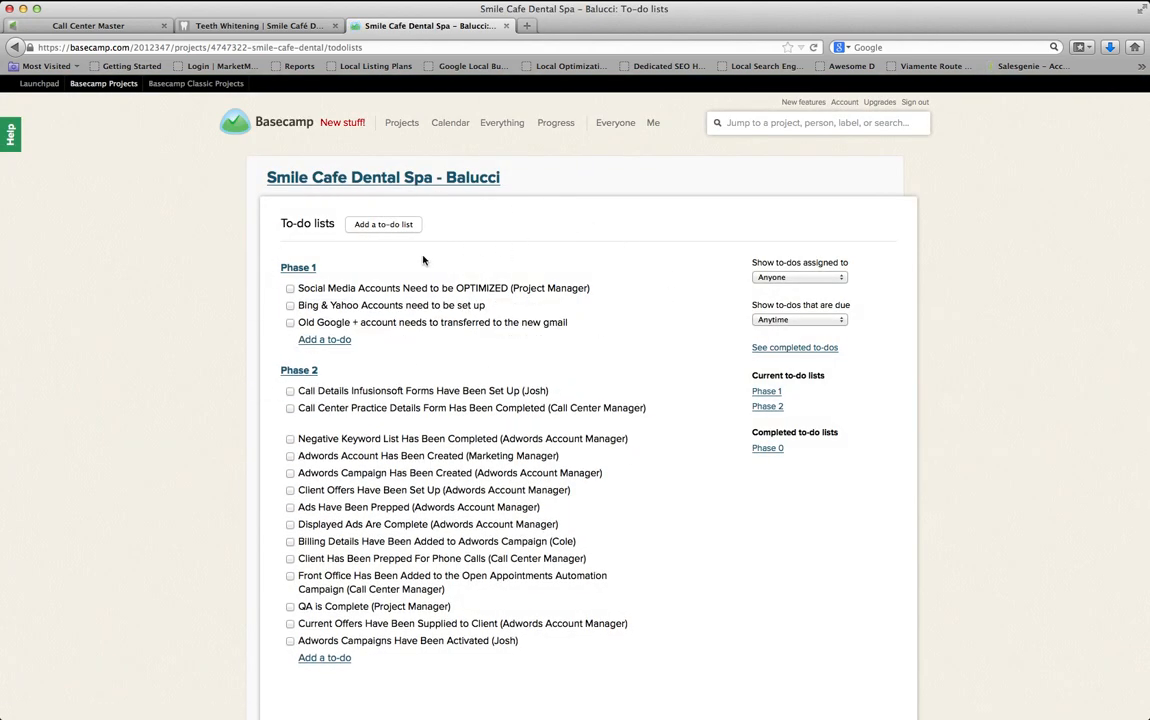
scroll(569, 353, "down", 2)
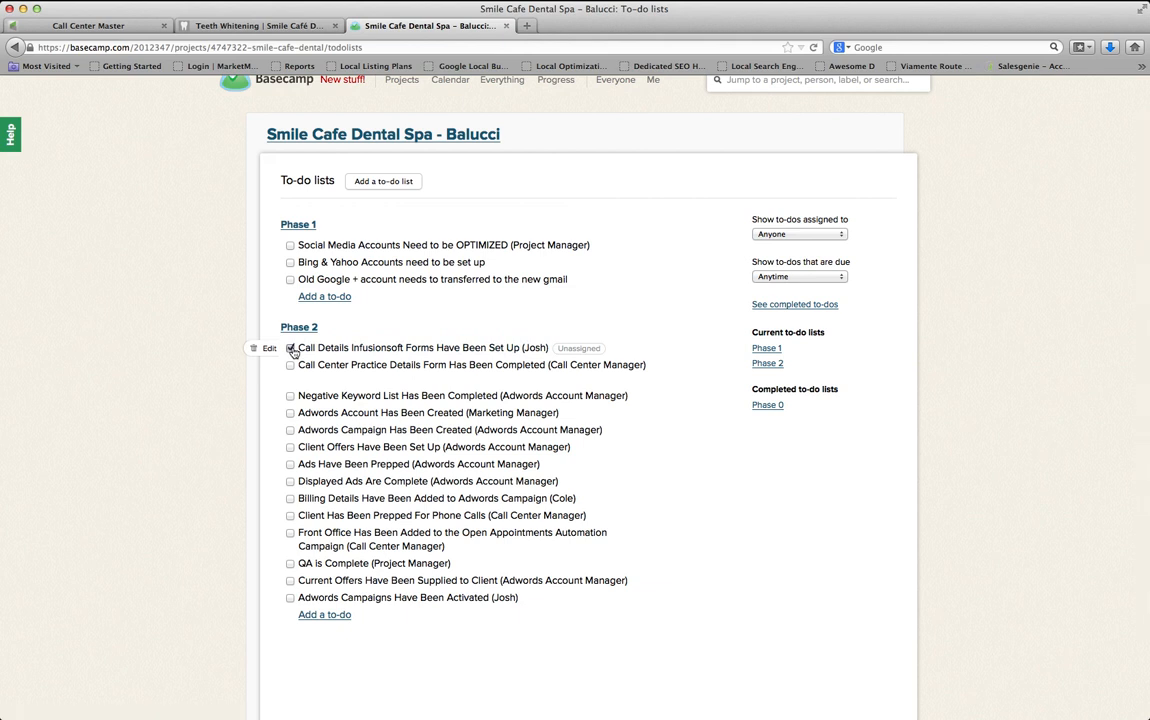
left_click(291, 349)
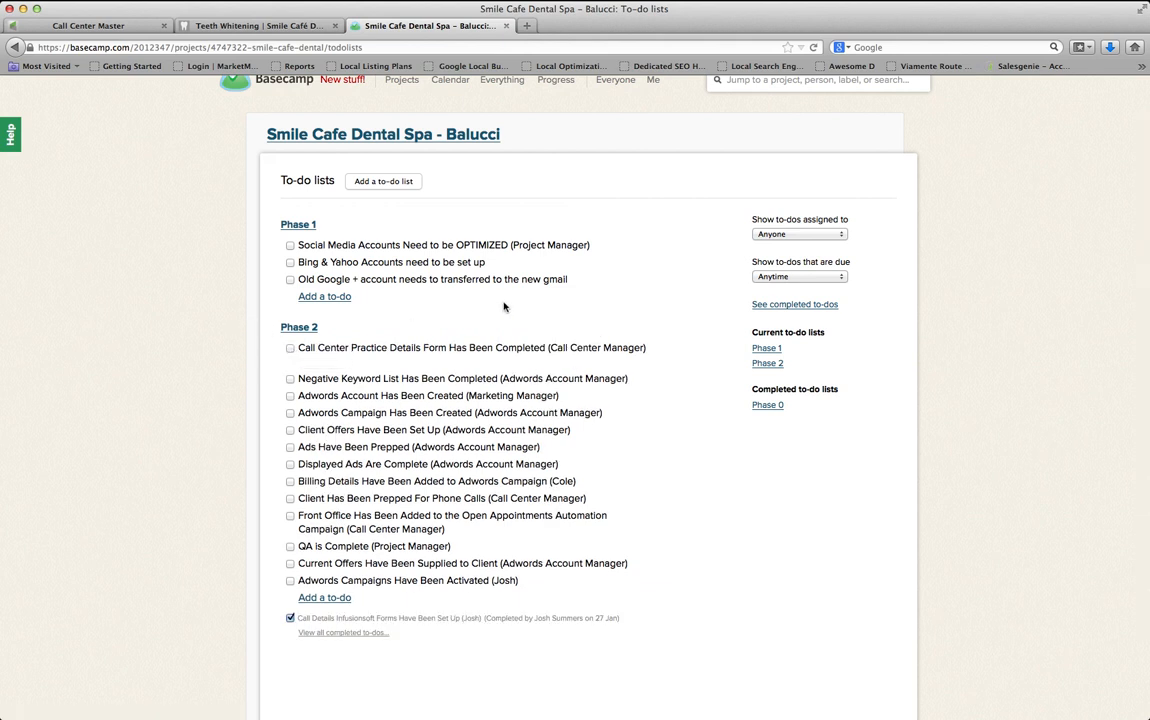